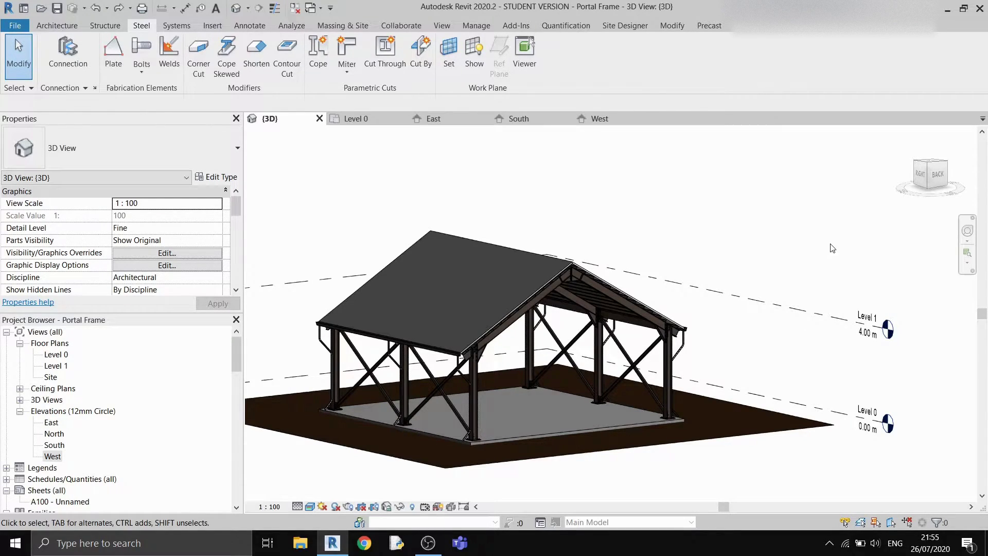
Orbit the 3D shelter and select the topography, slab, a UC column, a rafter and a UB eaves beam.
{"action": "middle_click_drag", "start_coordinate": [756, 245], "coordinate": [821, 267]}
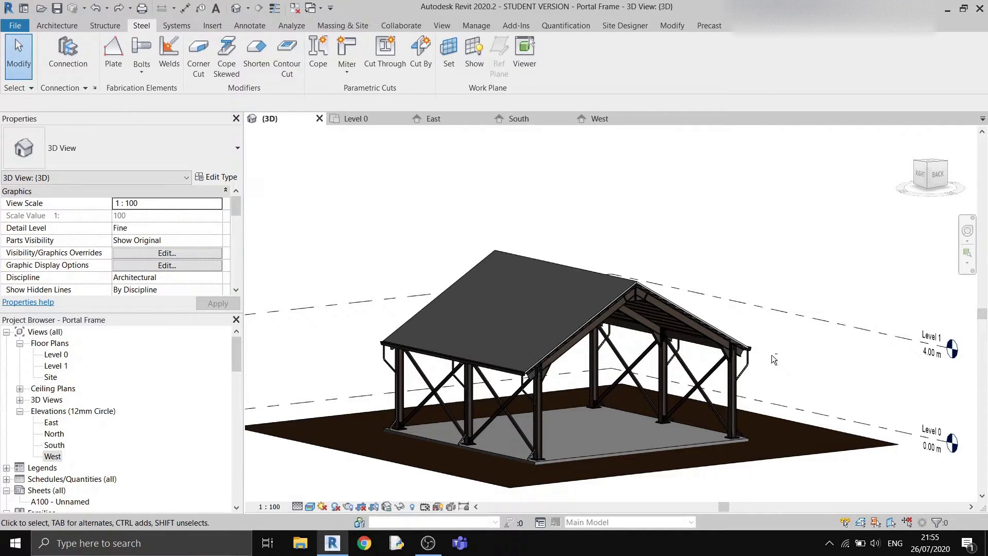
{"action": "middle_click_drag", "start_coordinate": [772, 354], "coordinate": [549, 463], "text": "shift"}
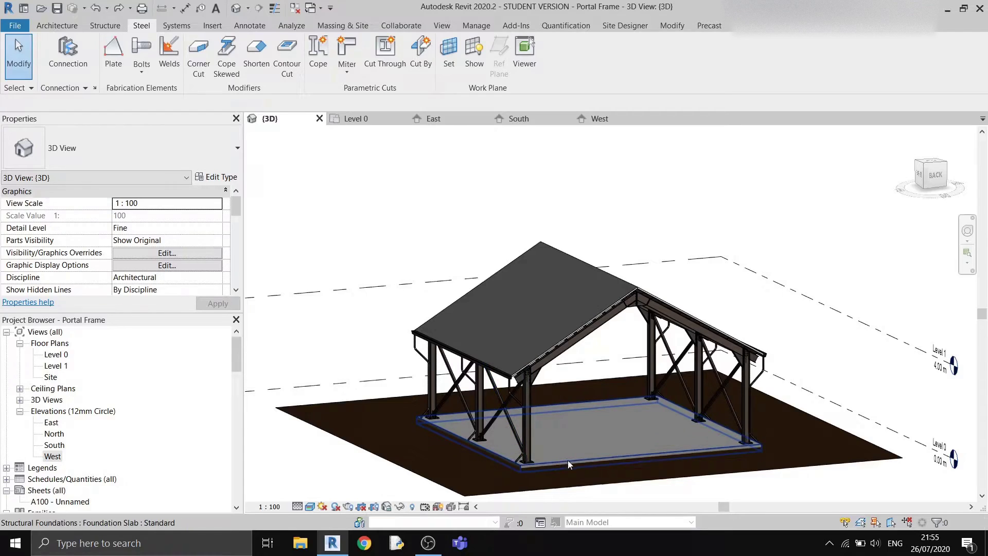
{"action": "scroll", "coordinate": [588, 443], "scroll_direction": "down", "scroll_amount": 2}
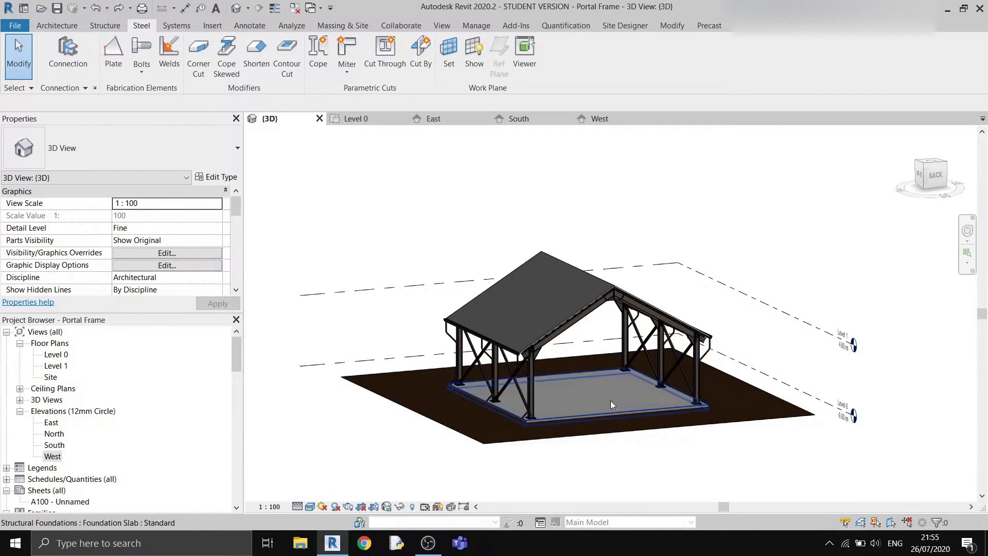
{"action": "middle_click_drag", "start_coordinate": [689, 412], "coordinate": [693, 409], "text": "shift"}
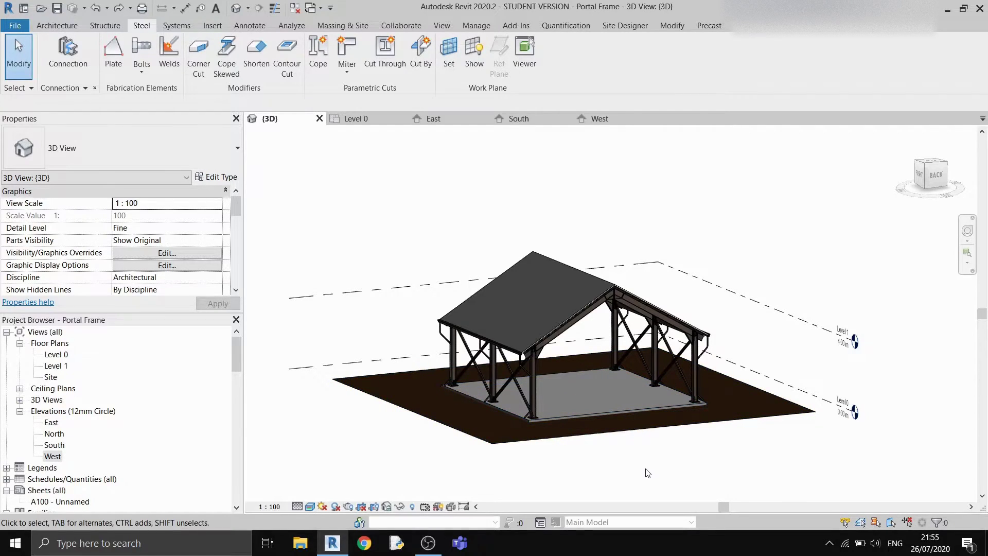
{"action": "left_click", "coordinate": [753, 405]}
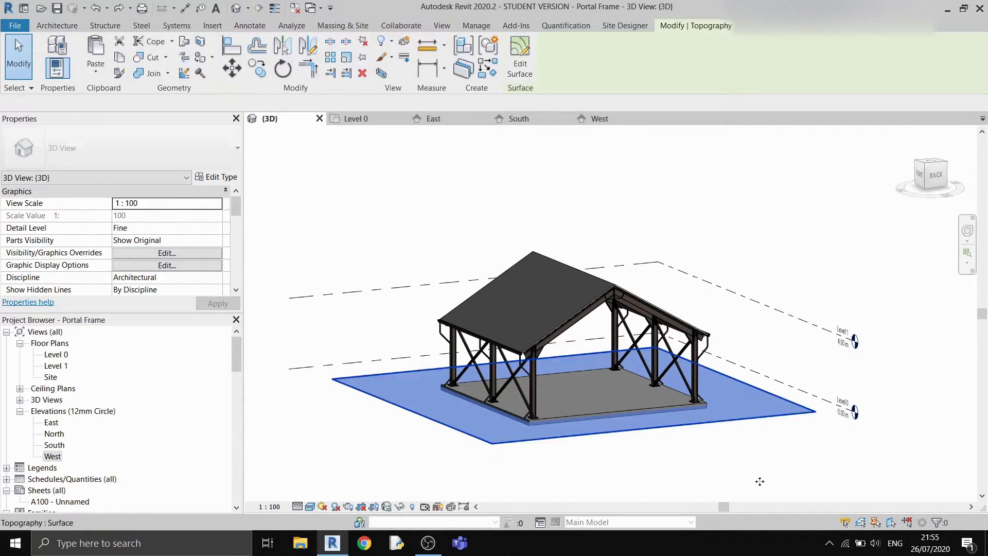
{"action": "left_click", "coordinate": [586, 381]}
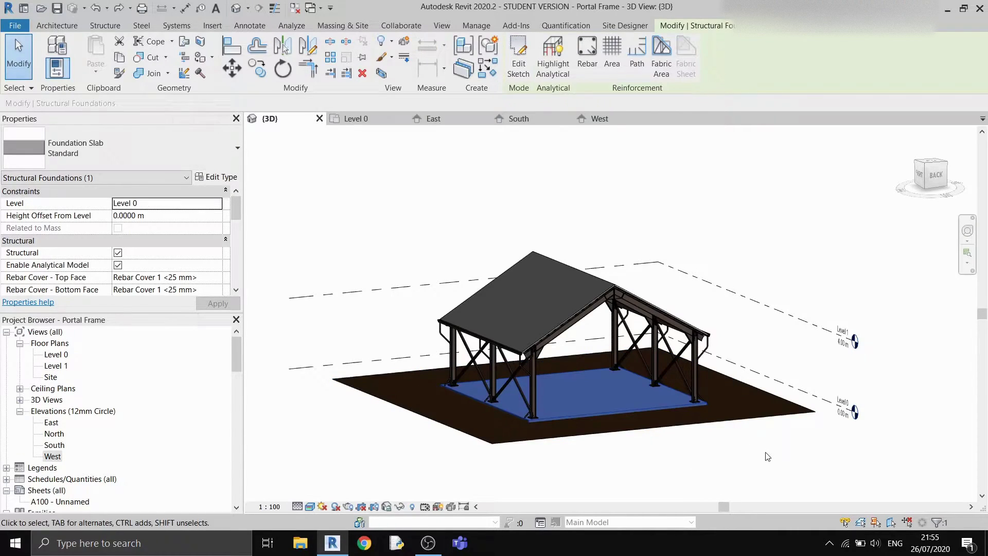
{"action": "scroll", "coordinate": [594, 354], "scroll_direction": "up", "scroll_amount": 3}
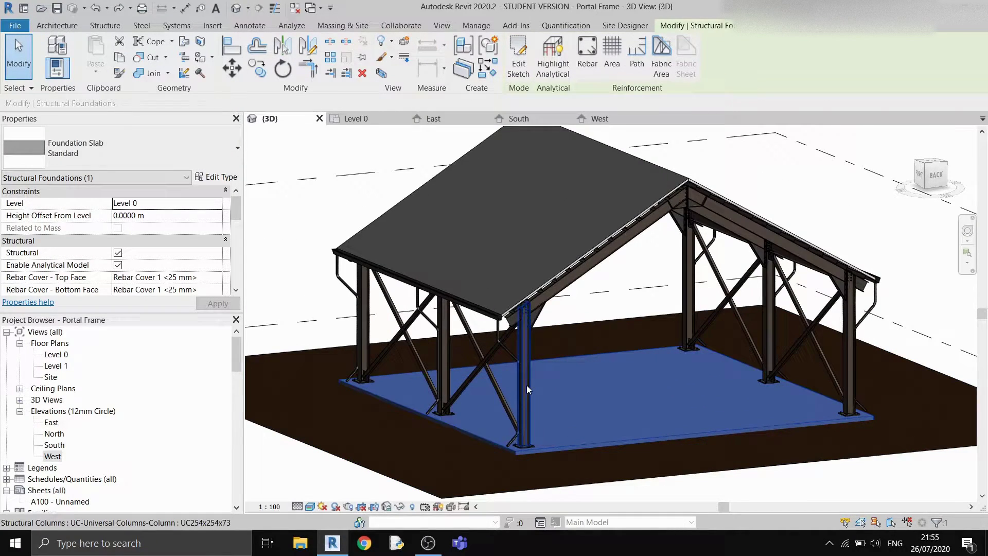
{"action": "left_click", "coordinate": [525, 385]}
{"action": "middle_click_drag", "start_coordinate": [640, 380], "coordinate": [569, 346], "text": "shift"}
{"action": "left_click", "coordinate": [628, 311]}
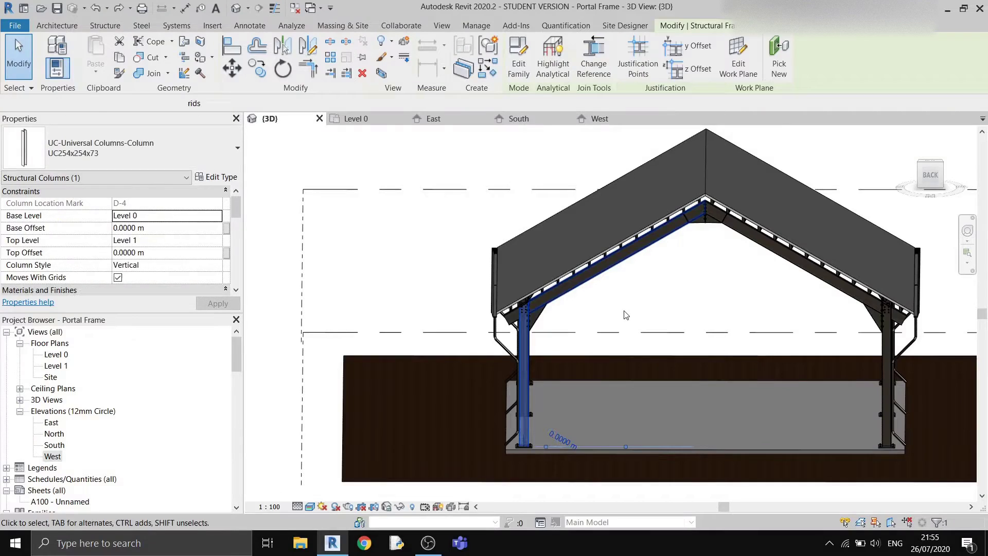
{"action": "middle_click_drag", "start_coordinate": [628, 311], "coordinate": [771, 313], "text": "shift"}
{"action": "left_click", "coordinate": [771, 313]}
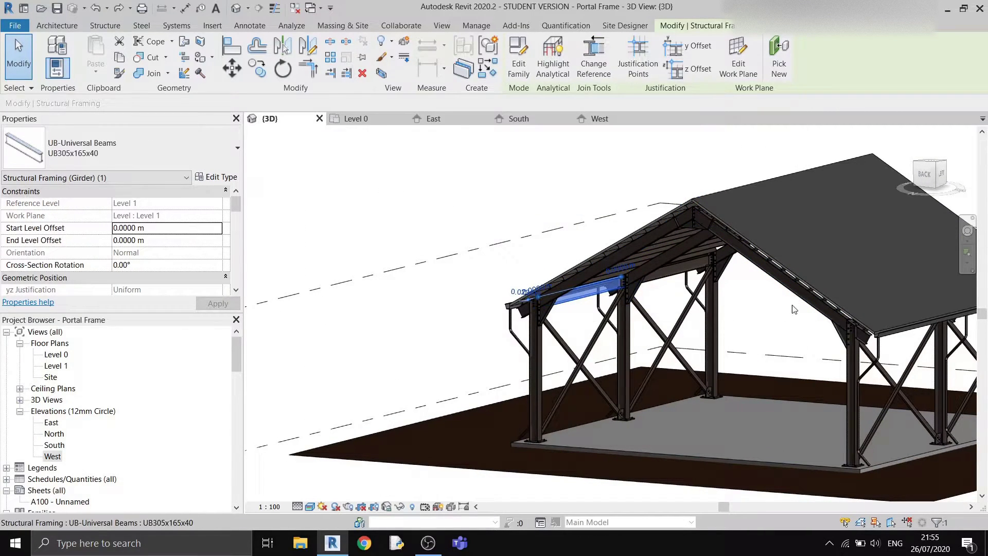
{"action": "key", "text": "Escape"}
{"action": "scroll", "coordinate": [770, 313], "scroll_direction": "down", "scroll_amount": 4}
{"action": "middle_click_drag", "start_coordinate": [771, 313], "coordinate": [669, 336], "text": "shift"}
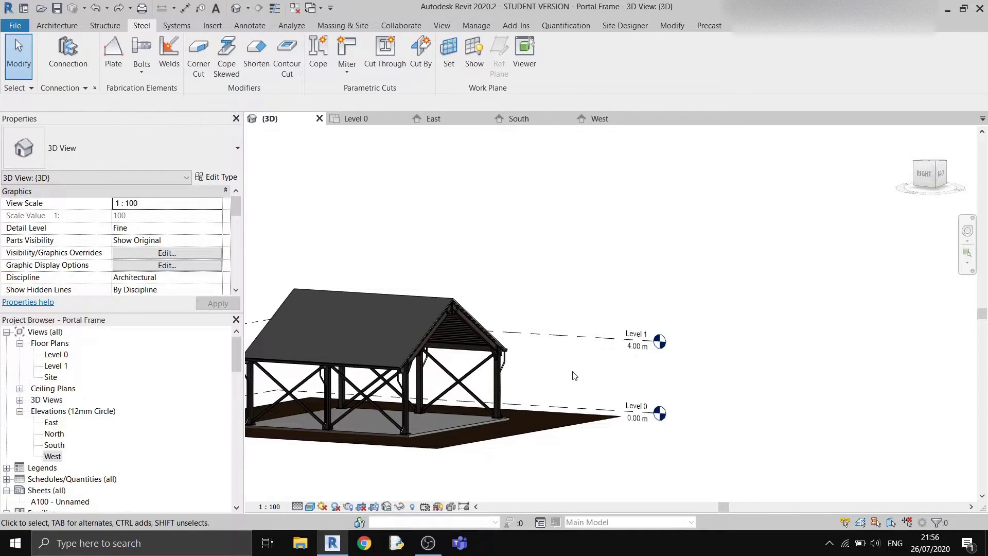
From behind the frame, inspect the apex haunch and the knee connection at the column top.
{"action": "middle_click_drag", "start_coordinate": [571, 376], "coordinate": [463, 289], "text": "shift"}
{"action": "scroll", "coordinate": [470, 323], "scroll_direction": "up", "scroll_amount": 6}
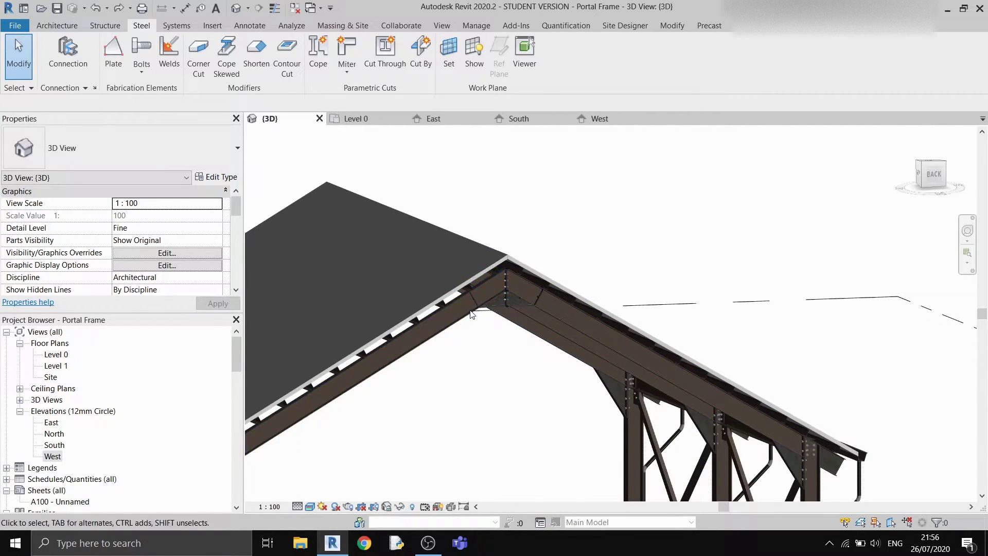
{"action": "middle_click_drag", "start_coordinate": [511, 347], "coordinate": [495, 306], "text": "shift"}
{"action": "scroll", "coordinate": [515, 315], "scroll_direction": "up", "scroll_amount": 3}
{"action": "left_click", "coordinate": [515, 315]}
{"action": "scroll", "coordinate": [515, 315], "scroll_direction": "down", "scroll_amount": 5}
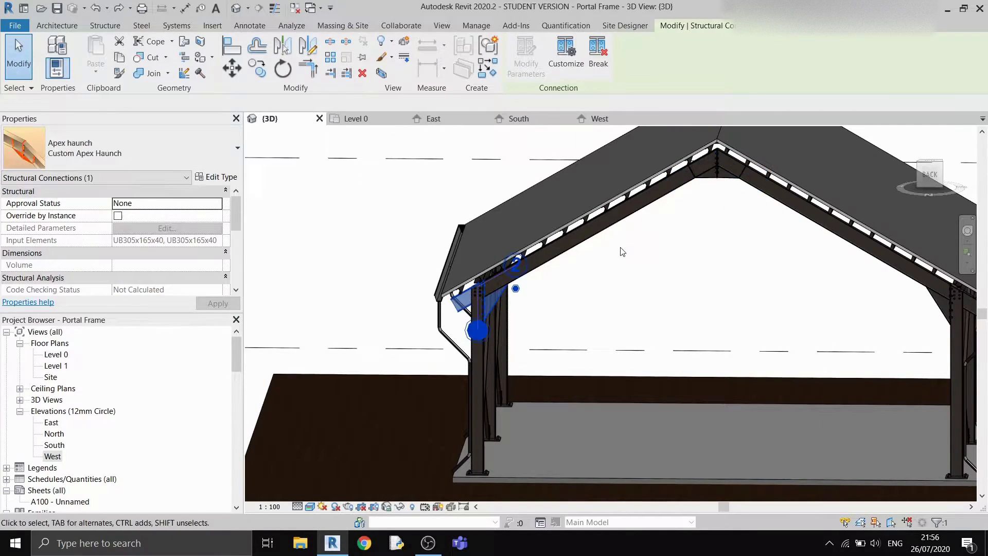
{"action": "left_click", "coordinate": [495, 306]}
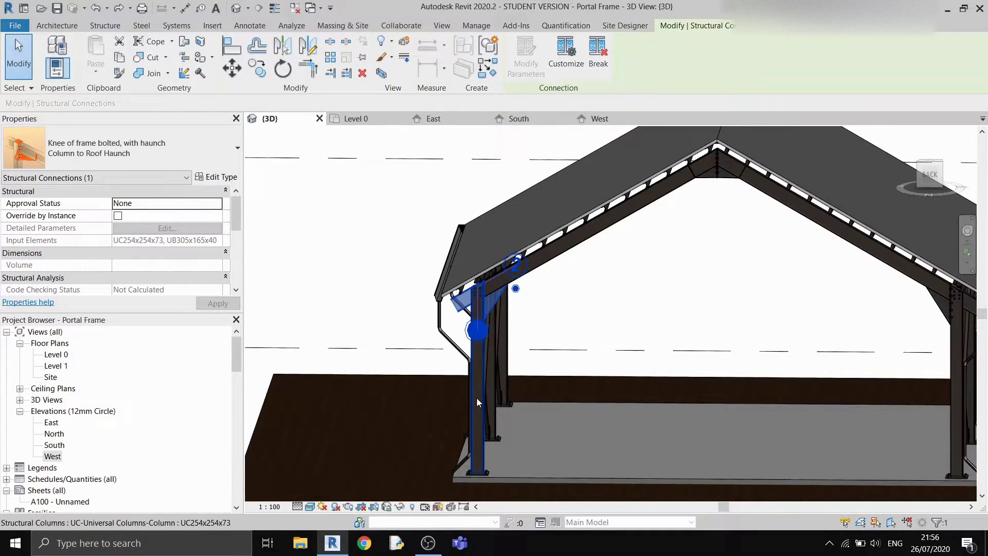
{"action": "left_click", "coordinate": [641, 287]}
Inspect the braced bay's clip angle connection and a column standing on the slab.
{"action": "middle_click_drag", "start_coordinate": [641, 288], "coordinate": [464, 226], "text": "shift"}
{"action": "scroll", "coordinate": [456, 225], "scroll_direction": "up", "scroll_amount": 5}
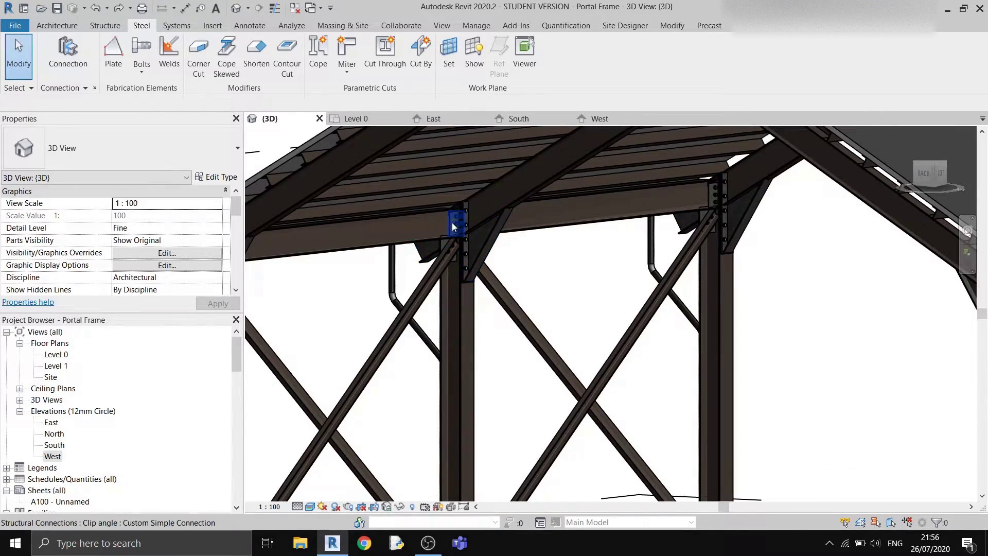
{"action": "left_click", "coordinate": [452, 222]}
{"action": "scroll", "coordinate": [456, 214], "scroll_direction": "up", "scroll_amount": 4}
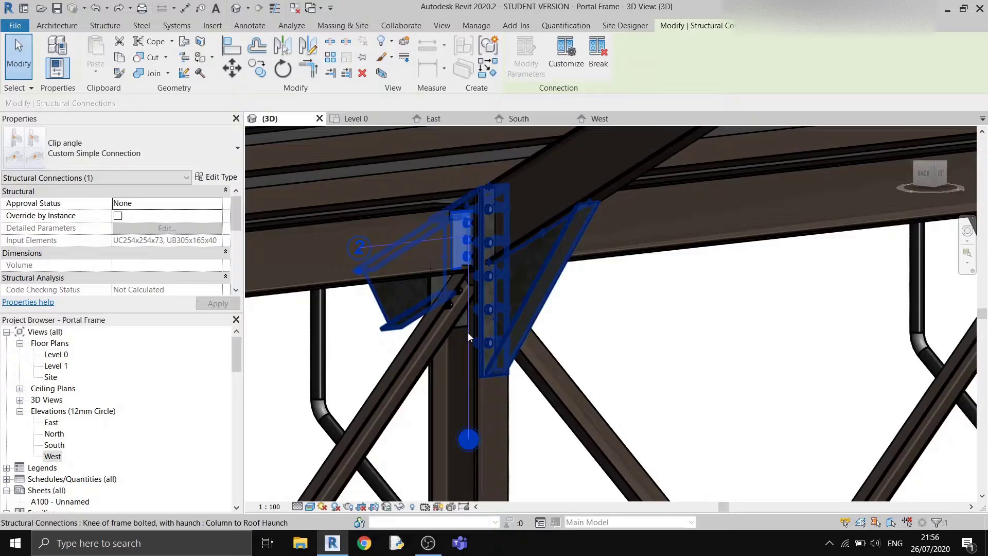
{"action": "scroll", "coordinate": [460, 206], "scroll_direction": "down", "scroll_amount": 8}
{"action": "scroll", "coordinate": [495, 231], "scroll_direction": "up", "scroll_amount": 3}
{"action": "left_click", "coordinate": [496, 231]}
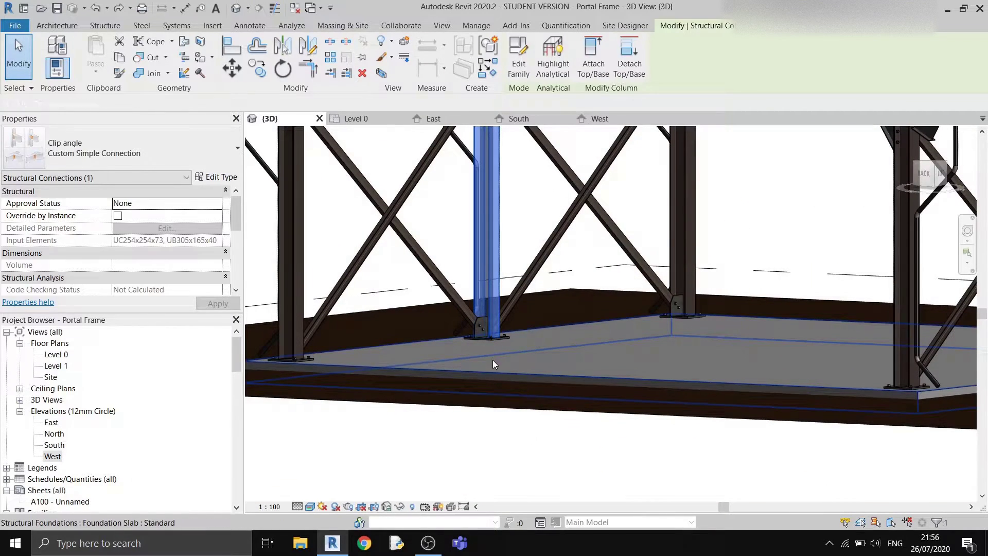
{"action": "left_click", "coordinate": [523, 206]}
{"action": "scroll", "coordinate": [523, 205], "scroll_direction": "down", "scroll_amount": 5}
{"action": "mouse_move", "coordinate": [525, 288]}
{"action": "middle_mouse_down", "text": "shift"}
{"action": "mouse_move", "coordinate": [540, 382]}
{"action": "mouse_move", "coordinate": [535, 299]}
{"action": "middle_mouse_up", "text": "shift"}
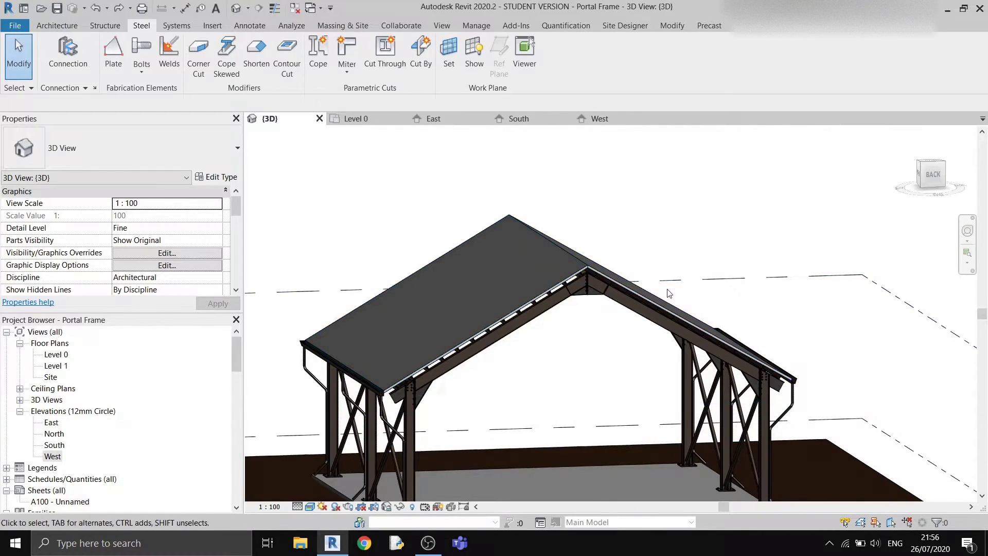
Hide the roof in the 3D view.
{"action": "left_click", "coordinate": [483, 297]}
{"action": "right_click", "coordinate": [483, 297]}
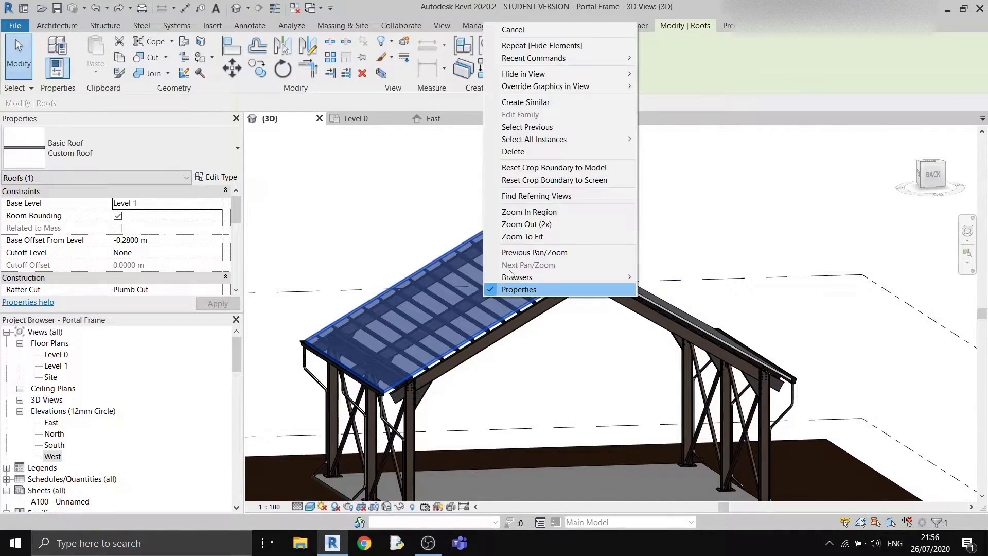
{"action": "mouse_move", "coordinate": [536, 74]}
{"action": "left_click", "coordinate": [663, 73]}
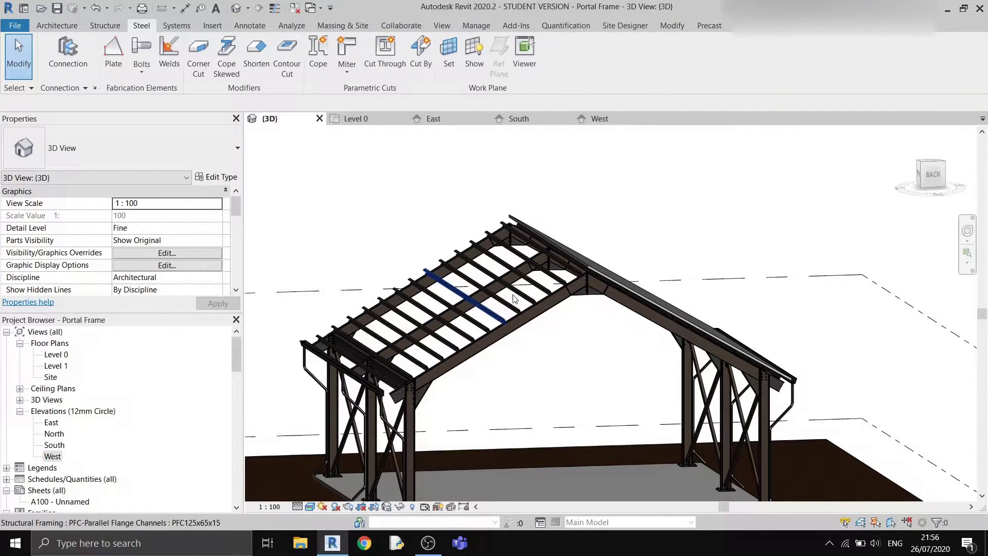
Orbit and zoom to view the exposed purlins, slab and column bases.
{"action": "middle_click_drag", "start_coordinate": [438, 288], "coordinate": [382, 360], "text": "shift"}
{"action": "scroll", "coordinate": [382, 360], "scroll_direction": "up", "scroll_amount": 5}
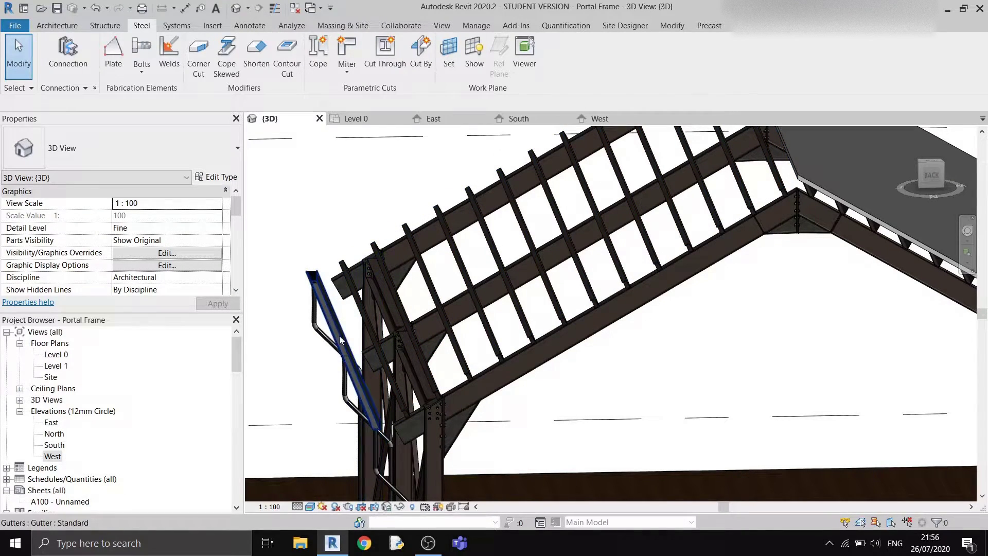
{"action": "middle_click_drag", "start_coordinate": [378, 426], "coordinate": [407, 289]}
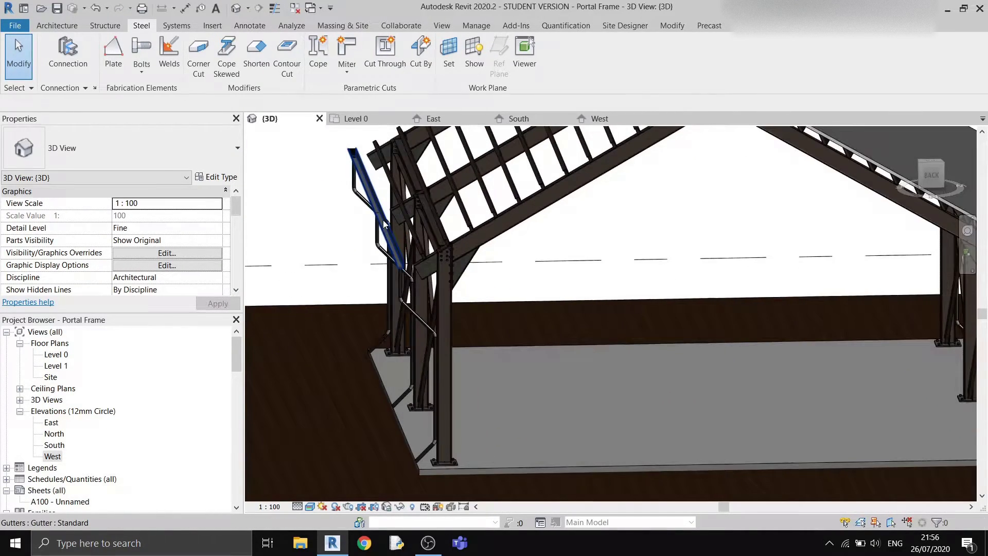
{"action": "scroll", "coordinate": [396, 417], "scroll_direction": "down", "scroll_amount": 5}
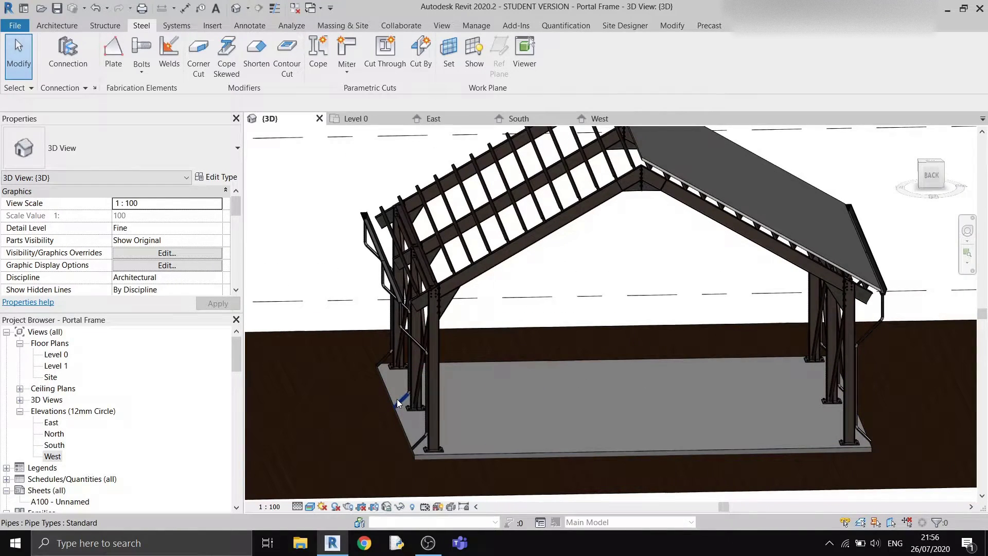
{"action": "middle_click_drag", "start_coordinate": [397, 394], "coordinate": [772, 225], "text": "shift"}
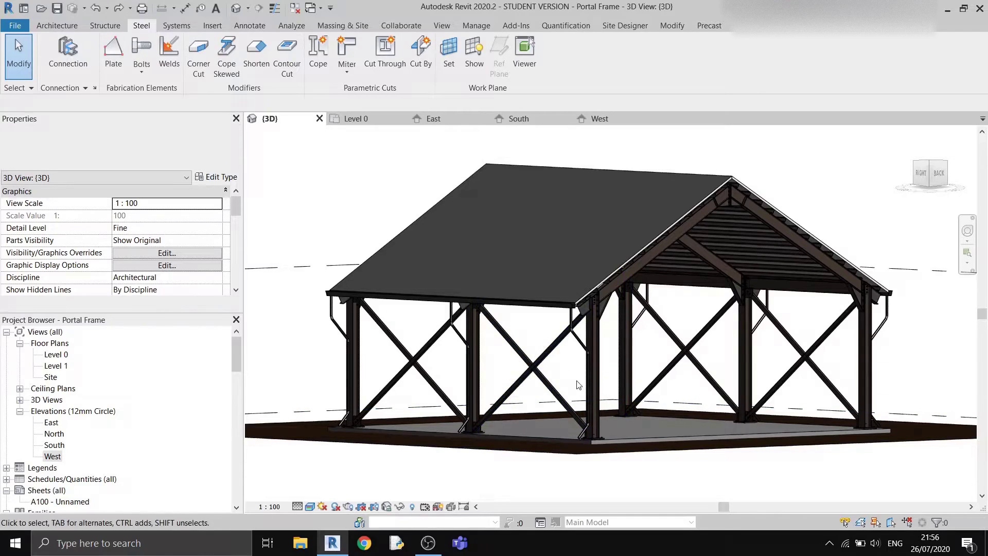
{"action": "scroll", "coordinate": [493, 413], "scroll_direction": "up", "scroll_amount": 6}
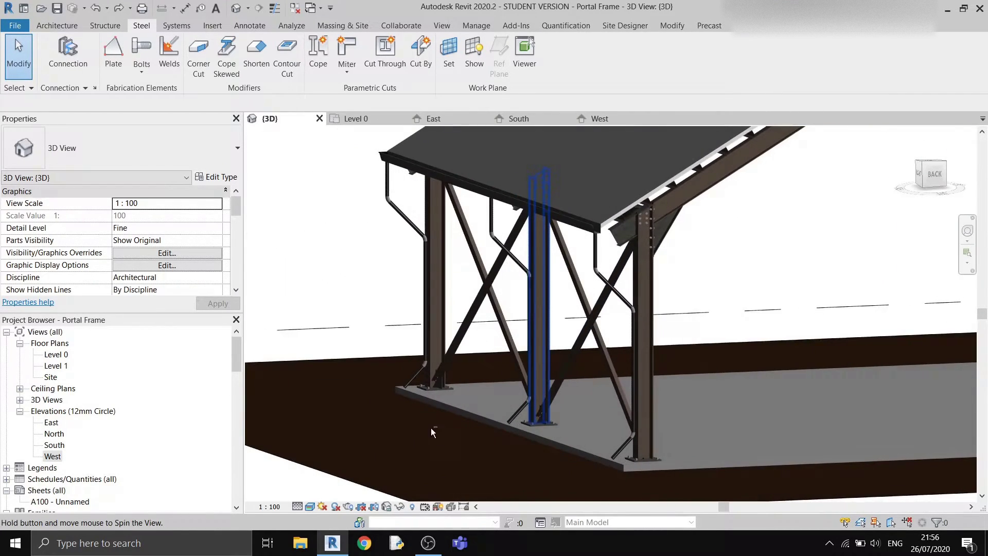
{"action": "scroll", "coordinate": [550, 424], "scroll_direction": "up", "scroll_amount": 3}
{"action": "scroll", "coordinate": [582, 393], "scroll_direction": "down", "scroll_amount": 2}
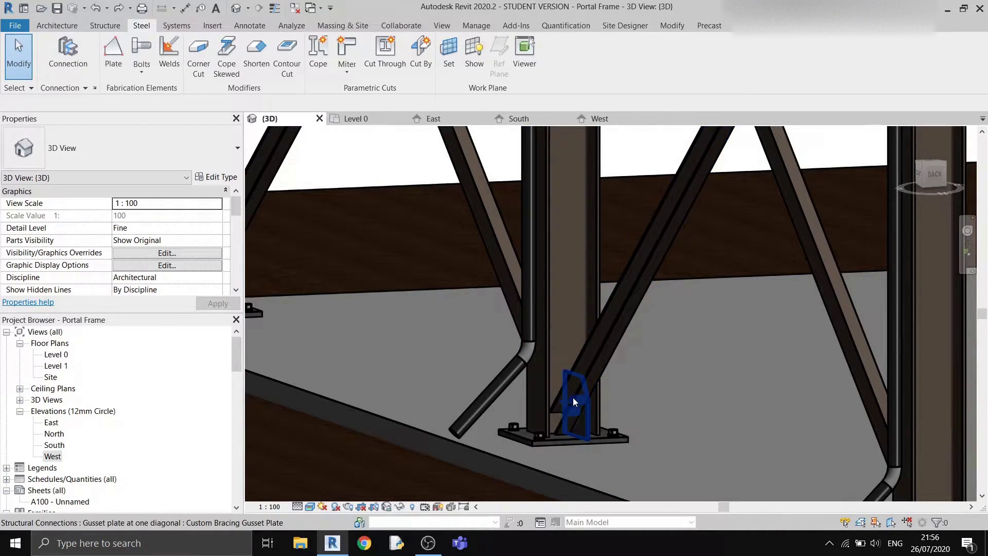
{"action": "scroll", "coordinate": [573, 397], "scroll_direction": "down", "scroll_amount": 2}
{"action": "scroll", "coordinate": [570, 384], "scroll_direction": "down", "scroll_amount": 7}
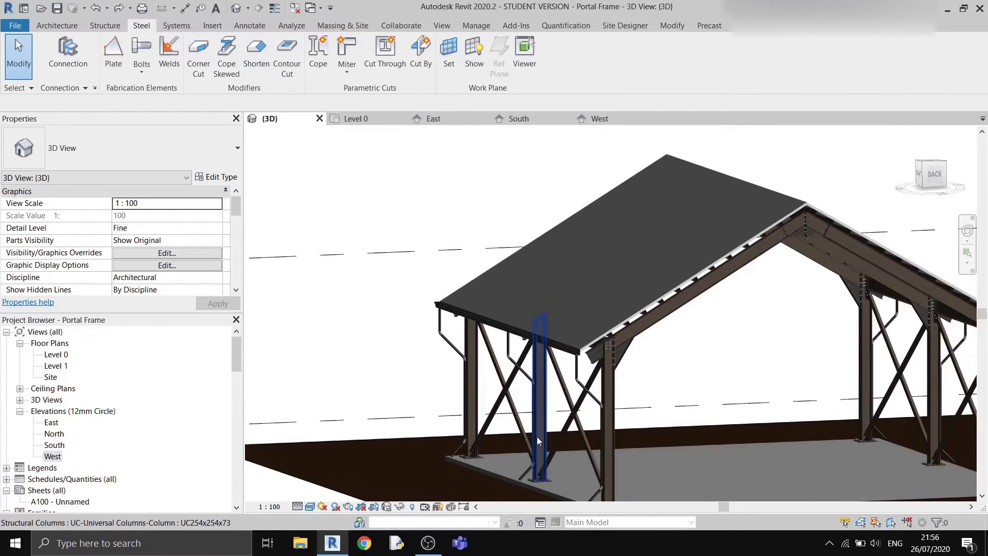
{"action": "middle_click_drag", "start_coordinate": [539, 420], "coordinate": [538, 415]}
{"action": "scroll", "coordinate": [496, 443], "scroll_direction": "down", "scroll_amount": 2}
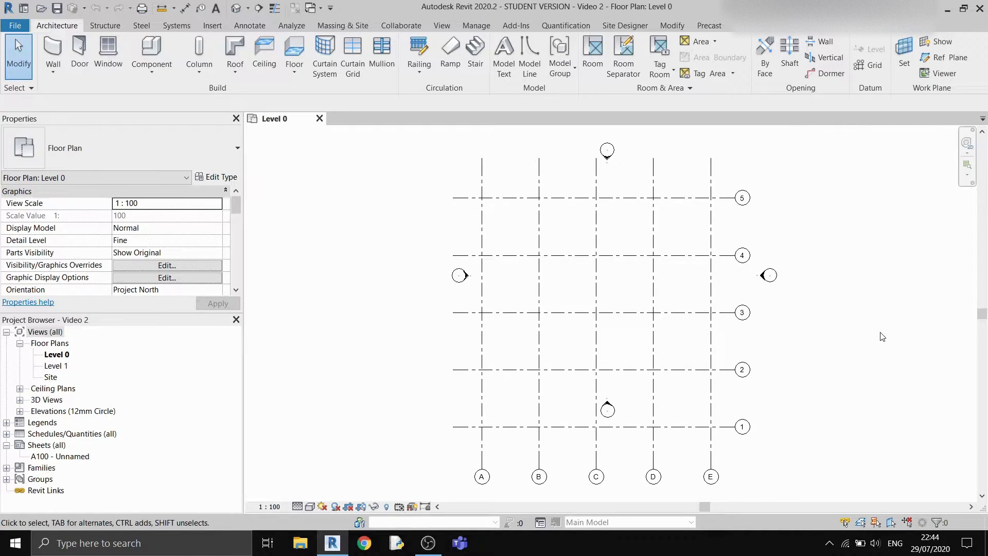
Shift the Level 0 grid plan, expand Elevations and select East.
{"action": "middle_click_drag", "start_coordinate": [883, 336], "coordinate": [855, 337]}
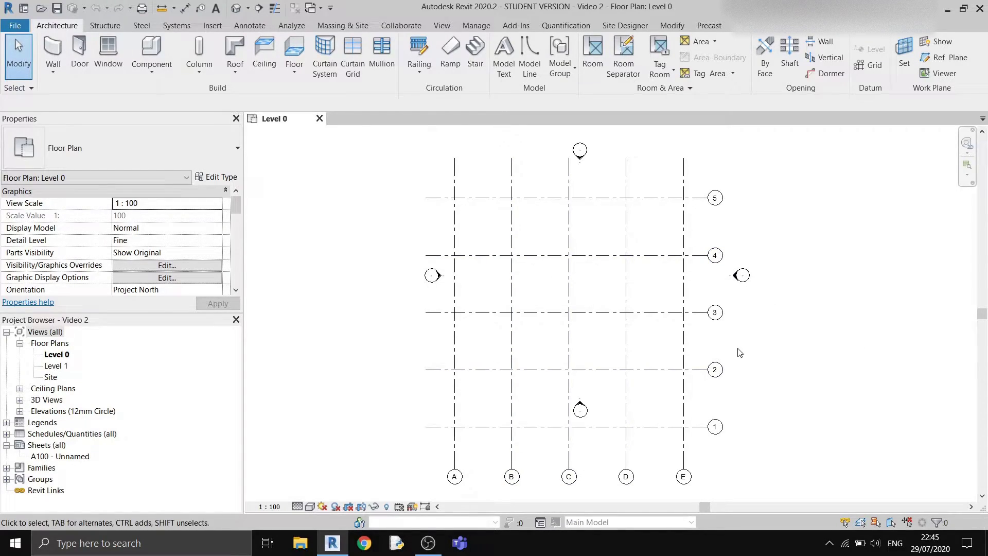
{"action": "left_click", "coordinate": [19, 411]}
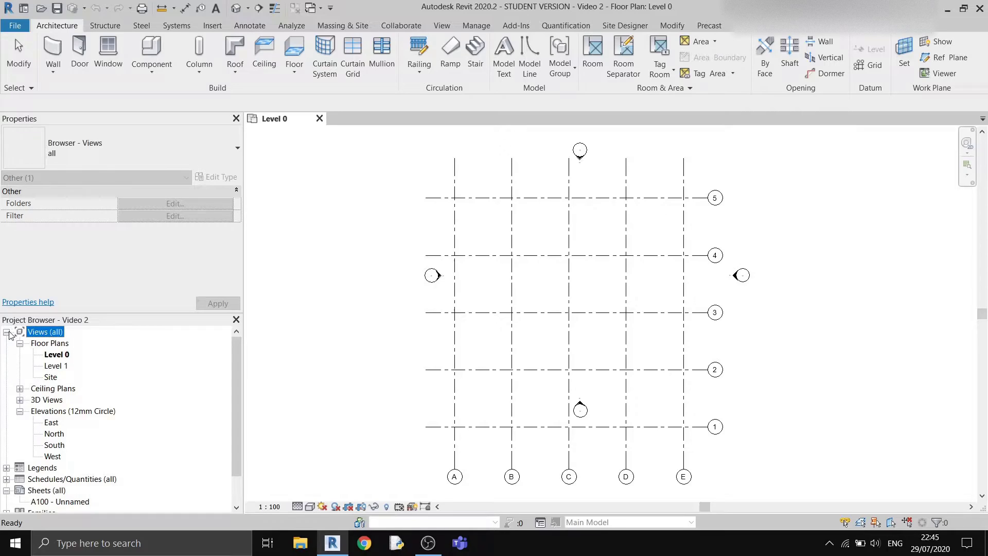
{"action": "left_click", "coordinate": [51, 422]}
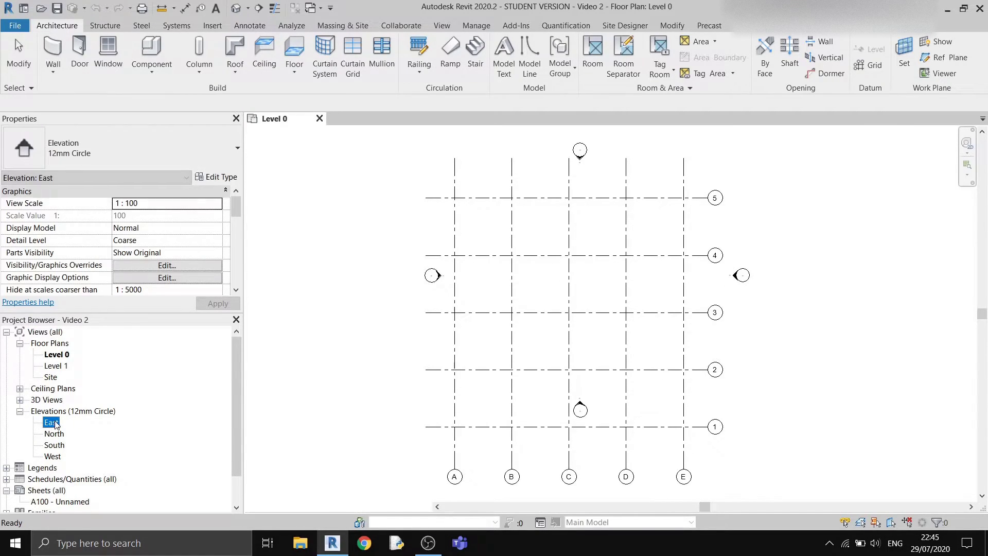
Open the East elevation and drag Level 1's end grips past grids 1 and 5.
{"action": "double_click", "coordinate": [51, 423]}
{"action": "scroll", "coordinate": [592, 398], "scroll_direction": "down", "scroll_amount": 2}
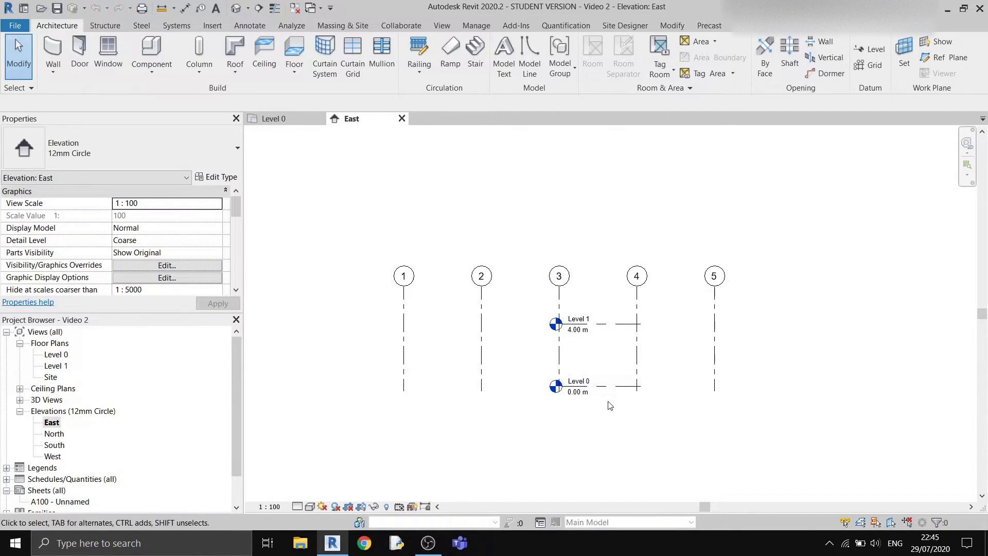
{"action": "middle_click_drag", "start_coordinate": [616, 409], "coordinate": [627, 409]}
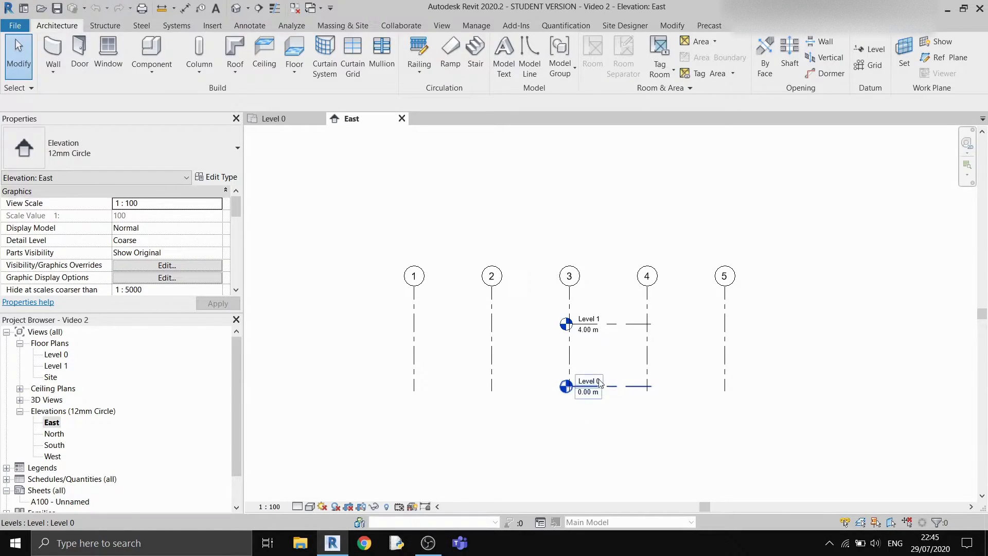
{"action": "left_click", "coordinate": [616, 330]}
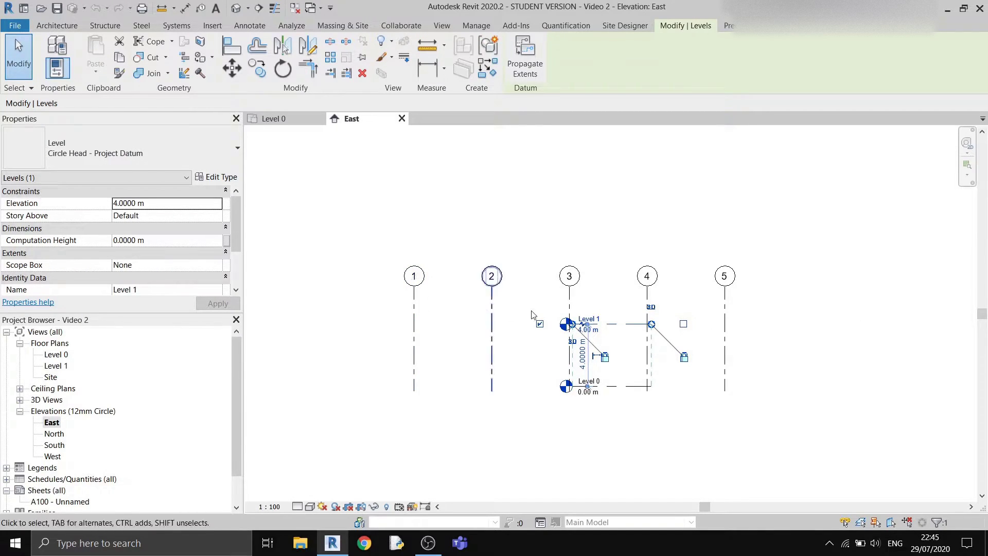
{"action": "scroll", "coordinate": [574, 322], "scroll_direction": "up", "scroll_amount": 5}
{"action": "scroll", "coordinate": [563, 286], "scroll_direction": "down", "scroll_amount": 5}
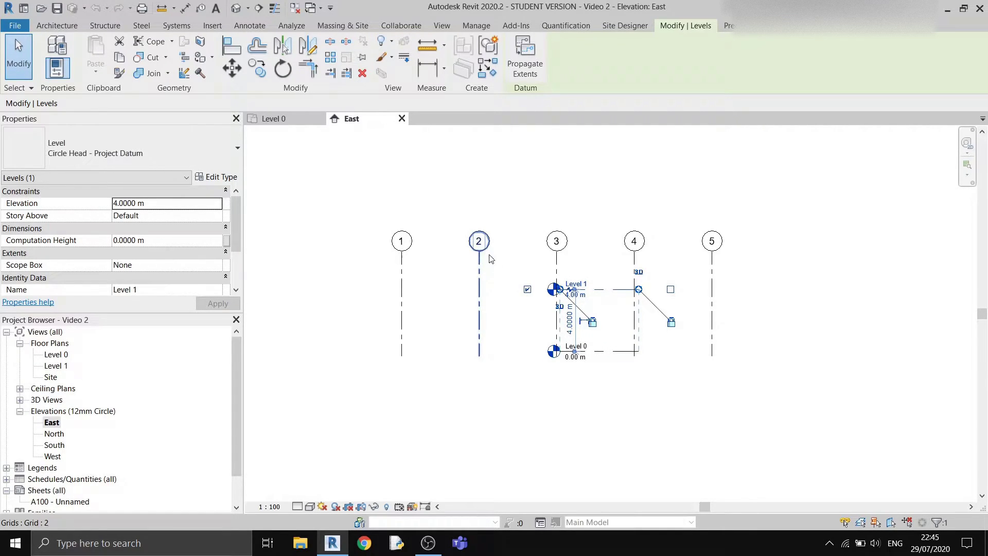
{"action": "left_click_drag", "start_coordinate": [560, 291], "coordinate": [348, 289]}
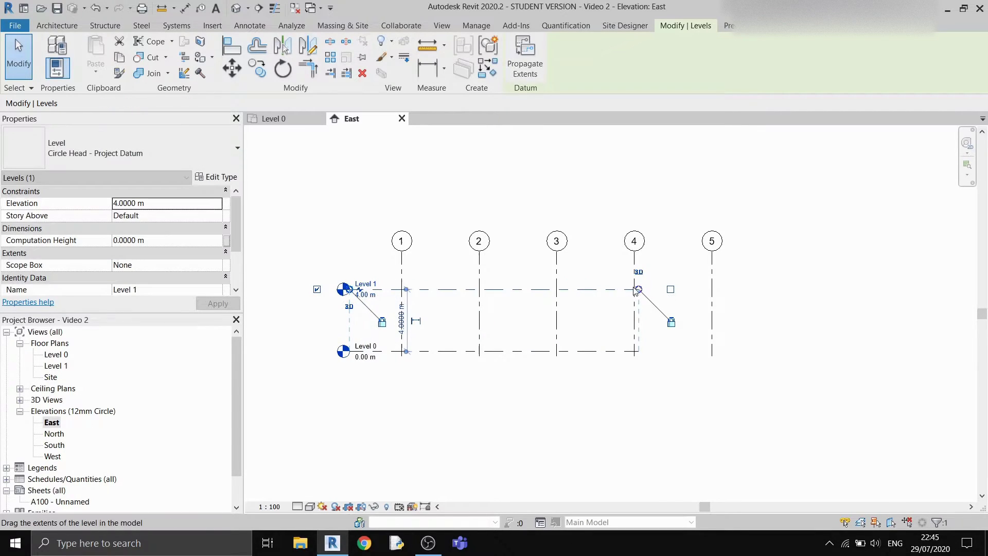
{"action": "left_click_drag", "start_coordinate": [639, 289], "coordinate": [751, 290]}
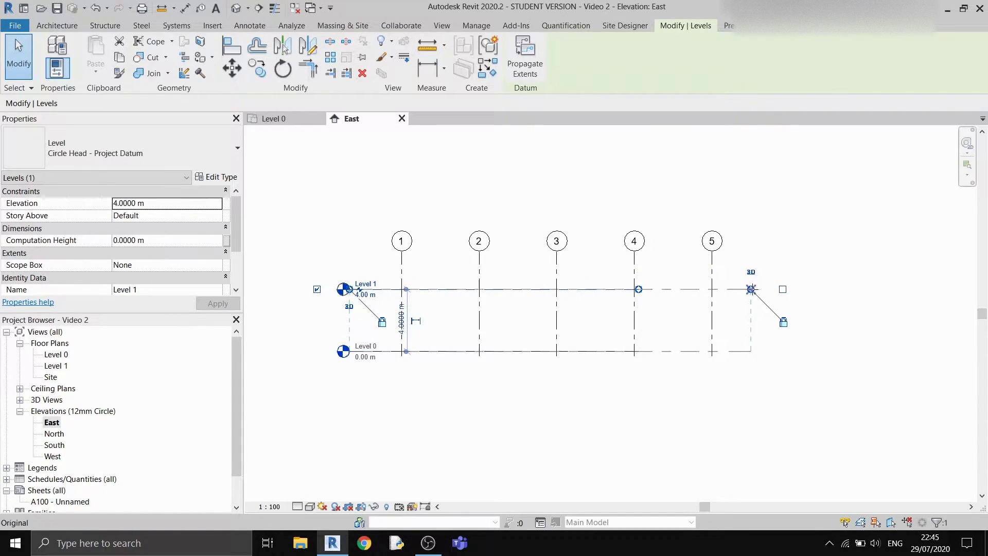
{"action": "left_click", "coordinate": [799, 234]}
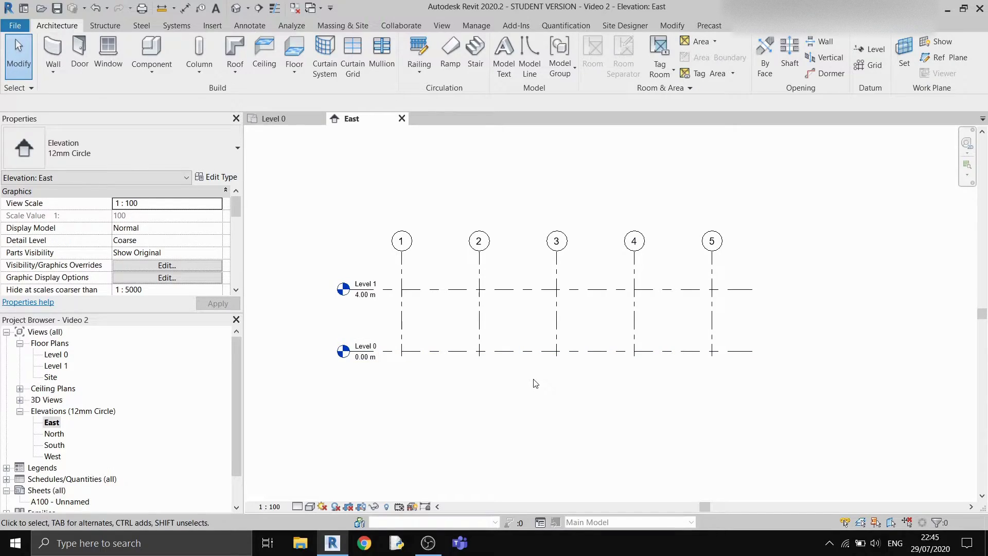
Check Level 1's extents in East, then open the West elevation.
{"action": "left_click", "coordinate": [453, 290]}
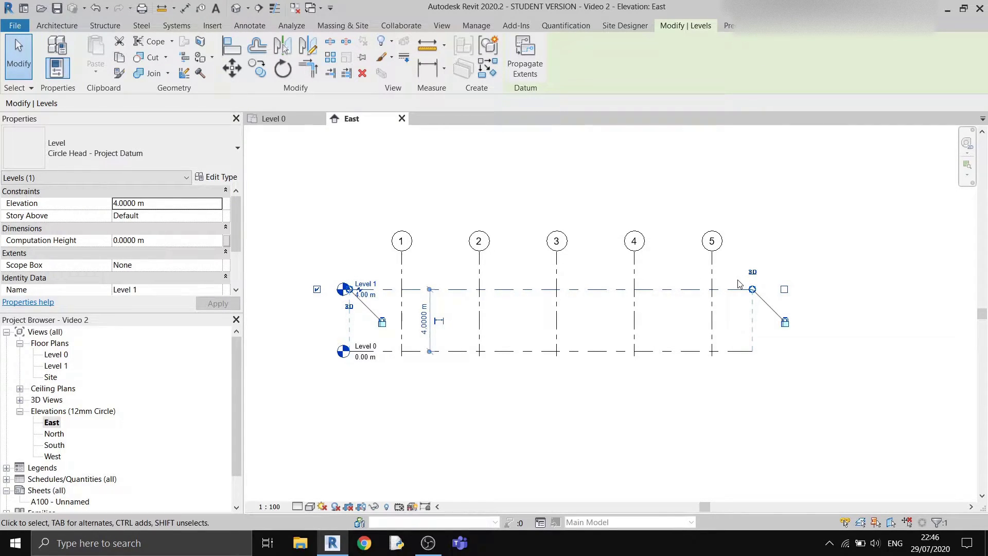
{"action": "key", "text": "Escape"}
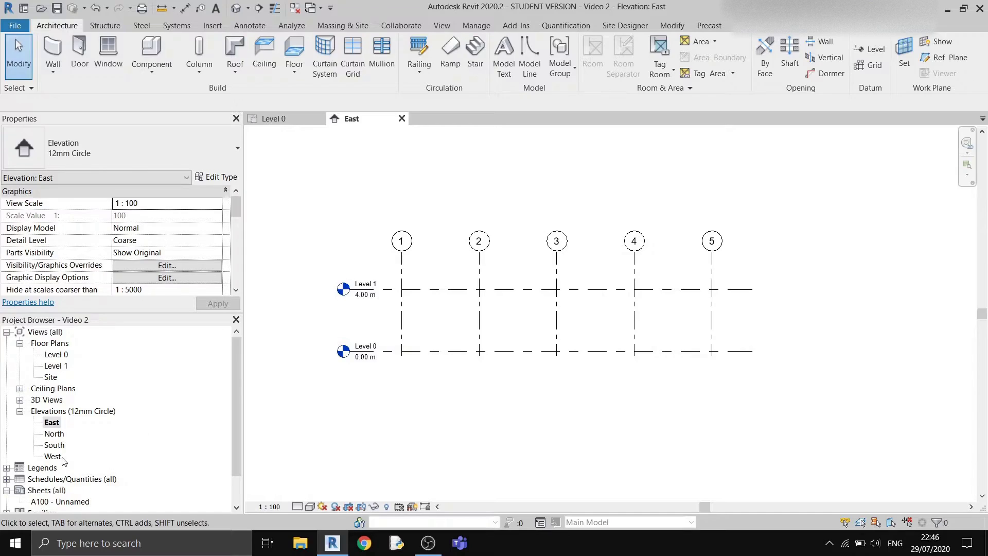
{"action": "double_click", "coordinate": [53, 456]}
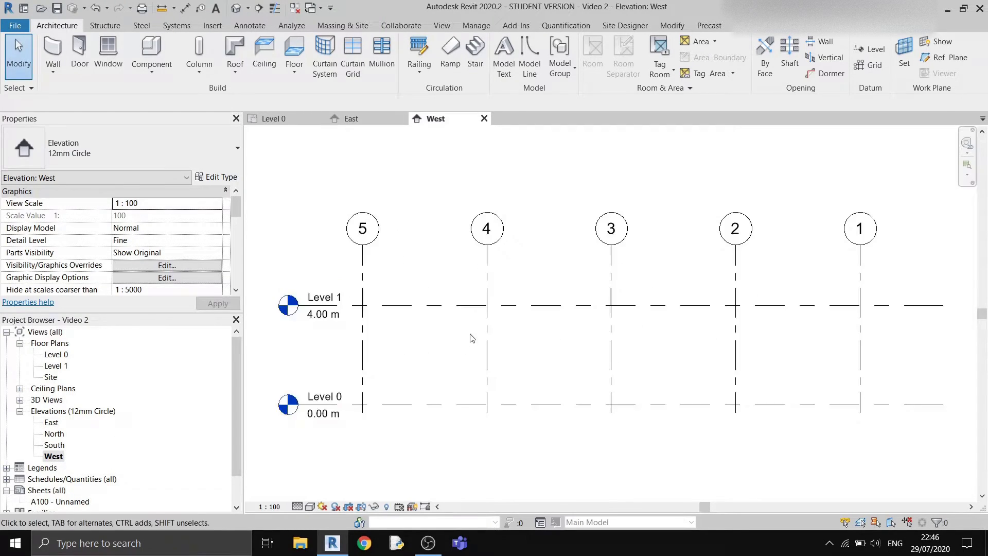
{"action": "scroll", "coordinate": [471, 336], "scroll_direction": "down", "scroll_amount": 2}
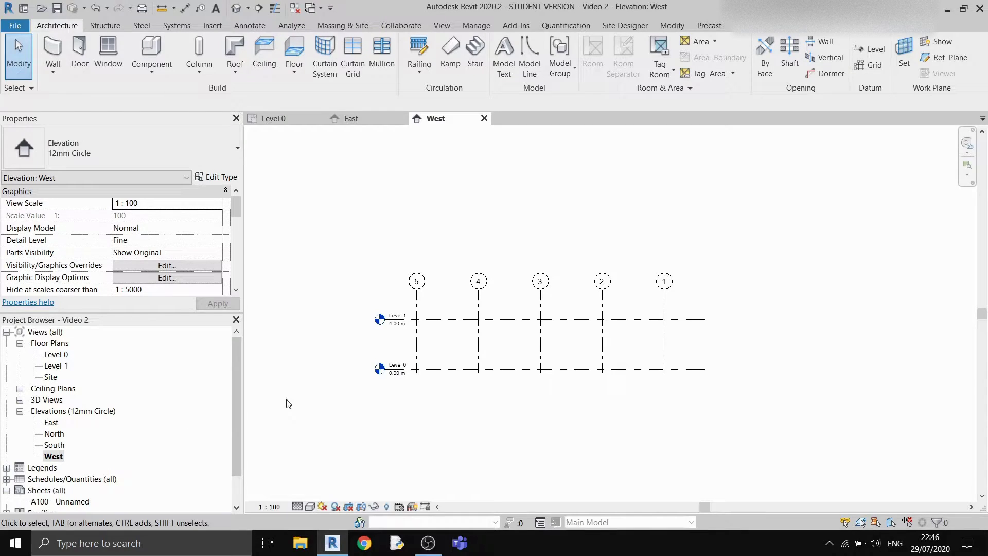
Compare Level 1's extents between the East and West elevations.
{"action": "left_click", "coordinate": [353, 121]}
{"action": "left_click", "coordinate": [512, 289]}
{"action": "middle_click_drag", "start_coordinate": [863, 304], "coordinate": [863, 312]}
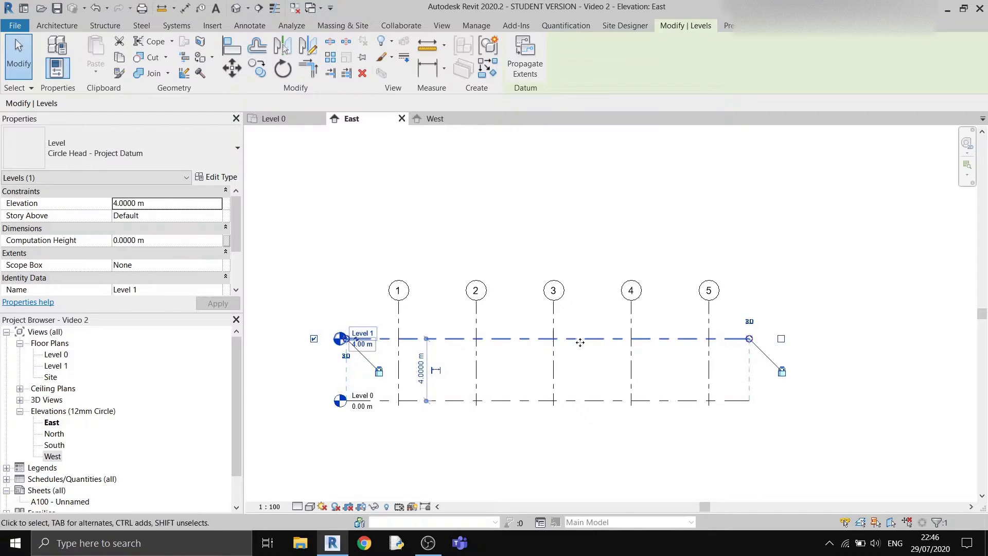
{"action": "scroll", "coordinate": [561, 289], "scroll_direction": "up", "scroll_amount": 3}
{"action": "scroll", "coordinate": [577, 309], "scroll_direction": "down", "scroll_amount": 2}
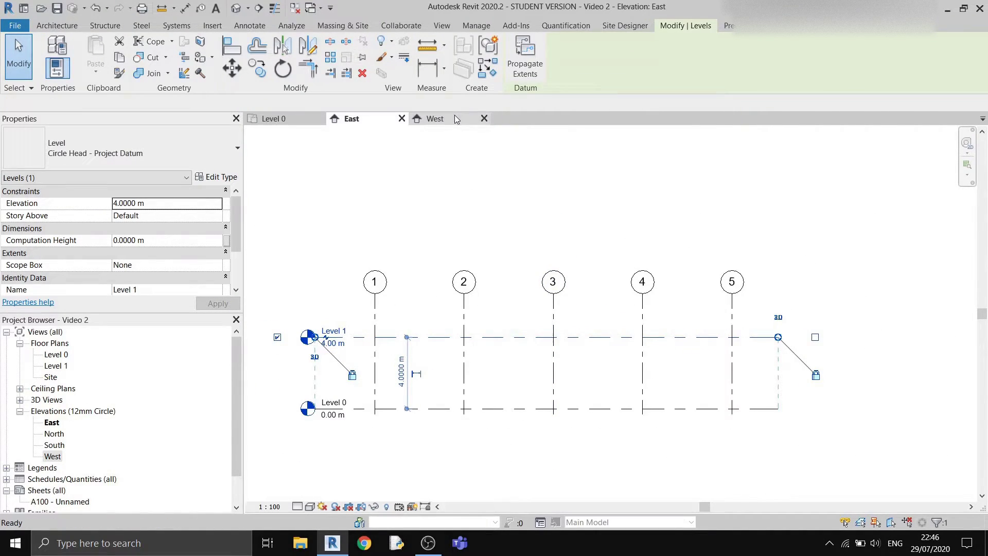
{"action": "left_click", "coordinate": [435, 119]}
{"action": "left_click", "coordinate": [591, 223]}
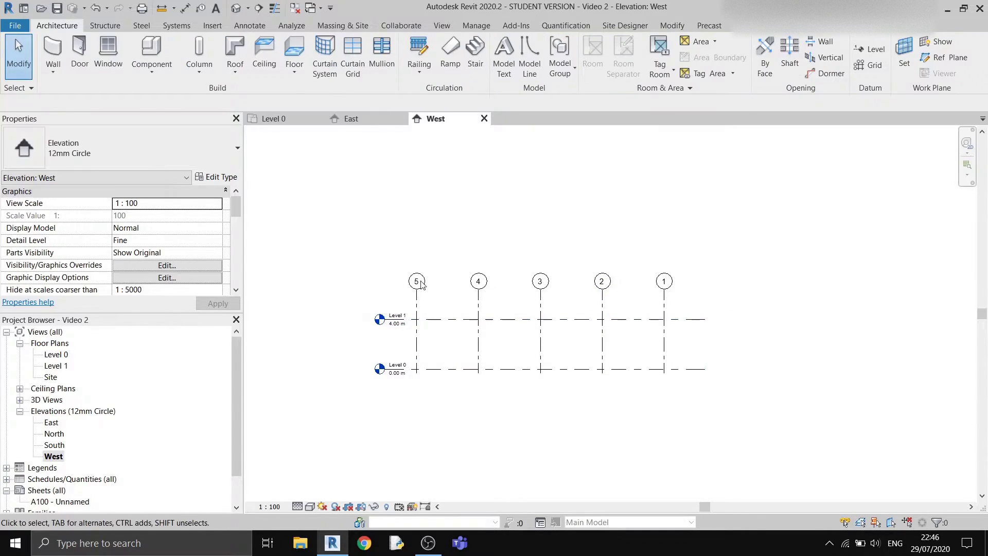
Open North and South elevations, and in North stretch Level 1 past grids E and A.
{"action": "double_click", "coordinate": [49, 435]}
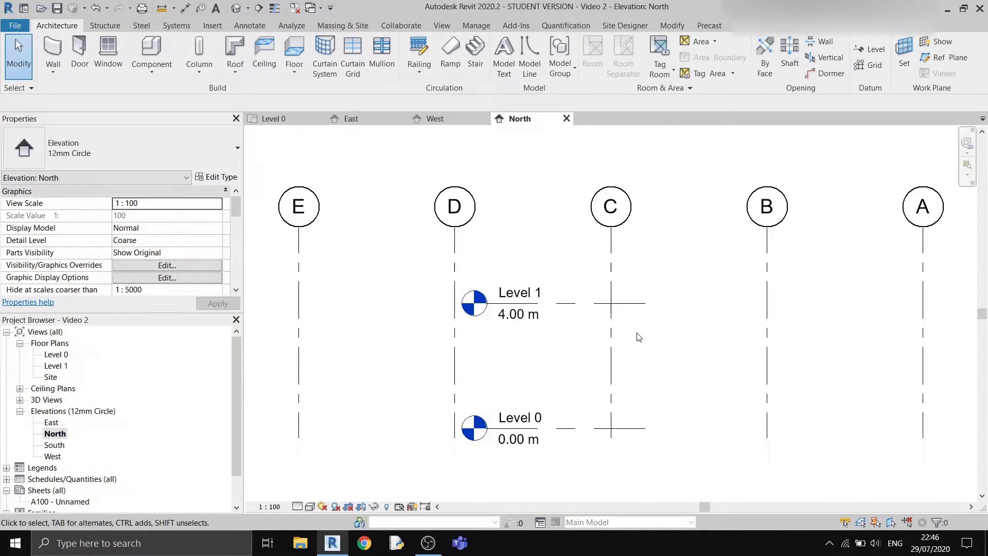
{"action": "double_click", "coordinate": [54, 445]}
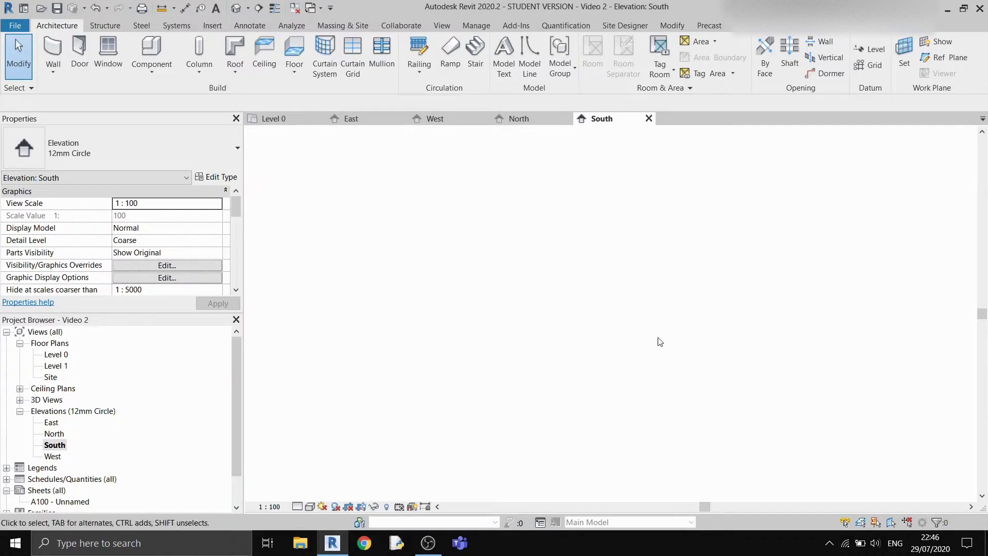
{"action": "scroll", "coordinate": [608, 320], "scroll_direction": "down", "scroll_amount": 2}
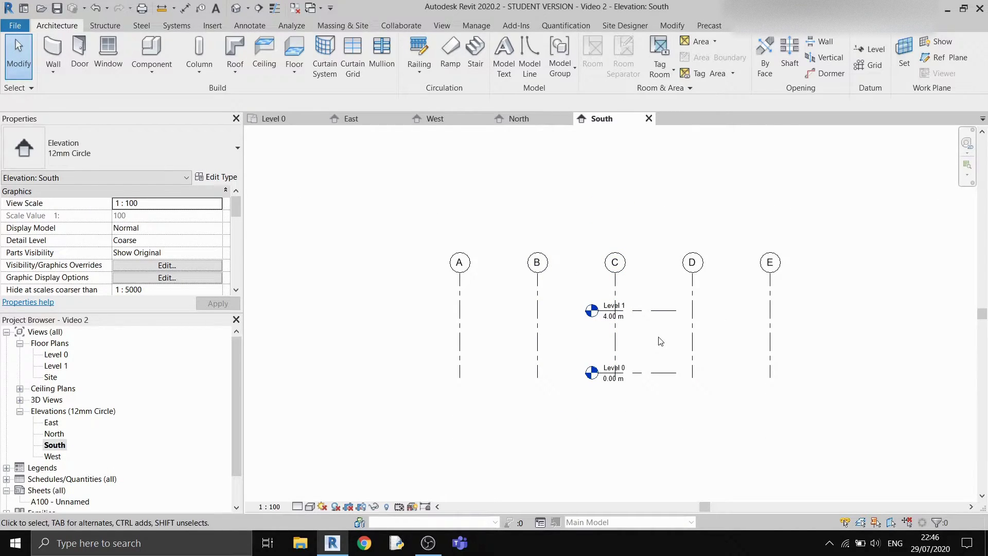
{"action": "left_click", "coordinate": [519, 118]}
{"action": "left_click", "coordinate": [610, 321]}
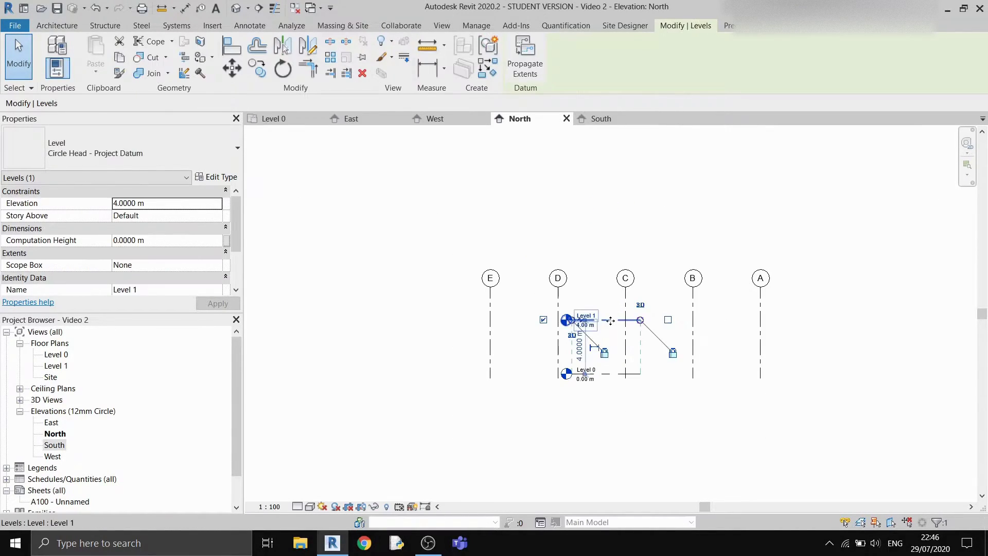
{"action": "left_click_drag", "start_coordinate": [572, 321], "coordinate": [439, 320]}
{"action": "left_click_drag", "start_coordinate": [640, 320], "coordinate": [798, 321]}
{"action": "key", "text": "Escape"}
Review the South and West elevations, checking Level 0's extents in West.
{"action": "left_click", "coordinate": [602, 119]}
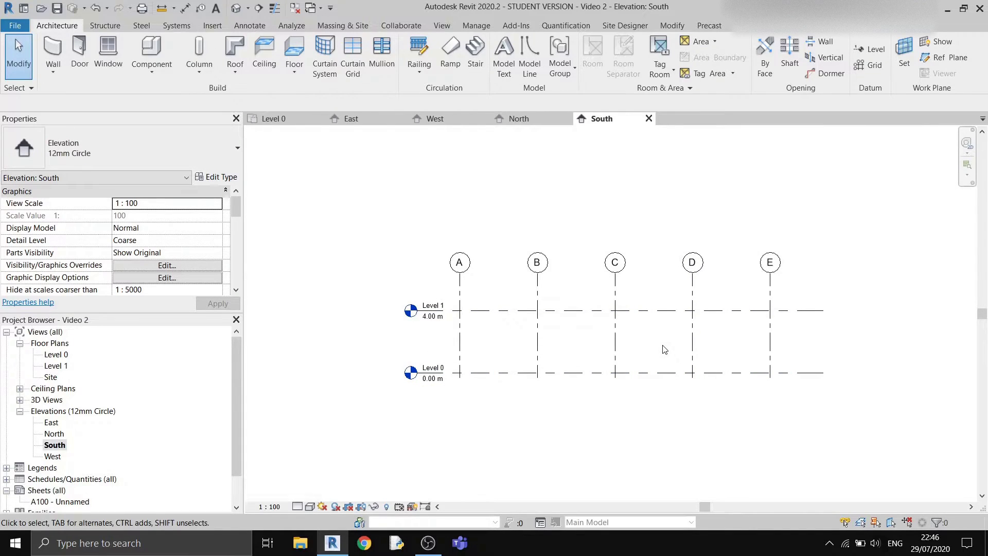
{"action": "scroll", "coordinate": [665, 349], "scroll_direction": "down", "scroll_amount": 1}
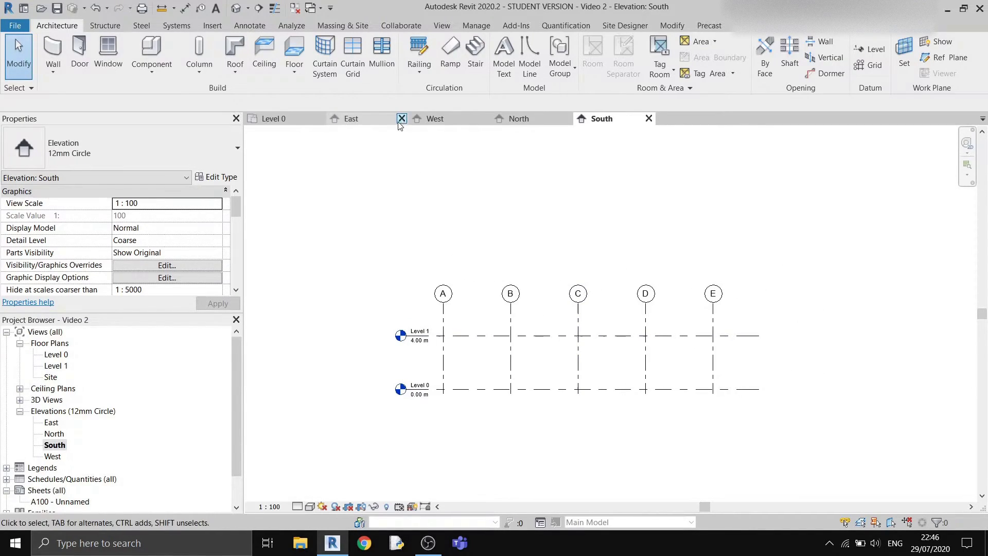
{"action": "left_click", "coordinate": [442, 118]}
{"action": "scroll", "coordinate": [412, 322], "scroll_direction": "up", "scroll_amount": 2}
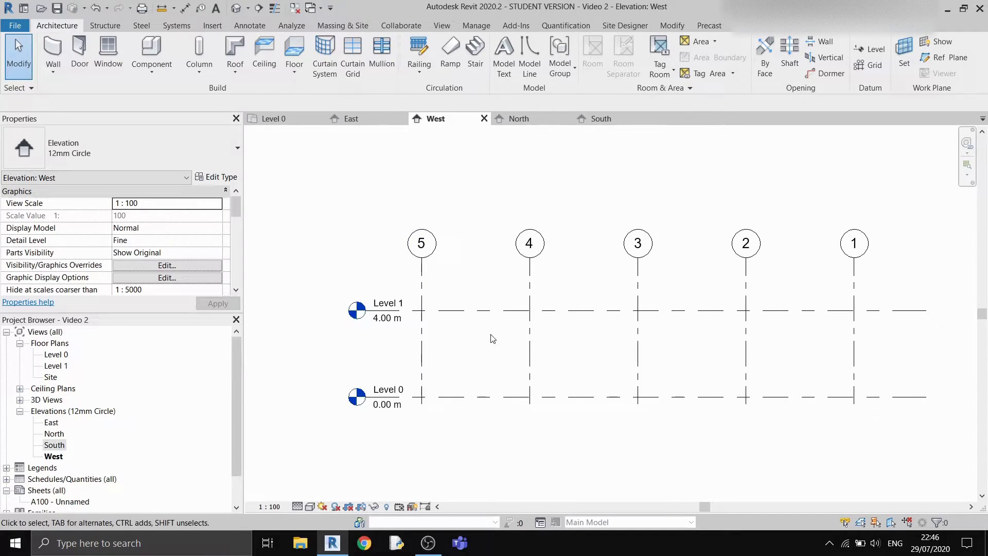
{"action": "middle_click_drag", "start_coordinate": [490, 338], "coordinate": [426, 314]}
{"action": "scroll", "coordinate": [426, 314], "scroll_direction": "down", "scroll_amount": 1}
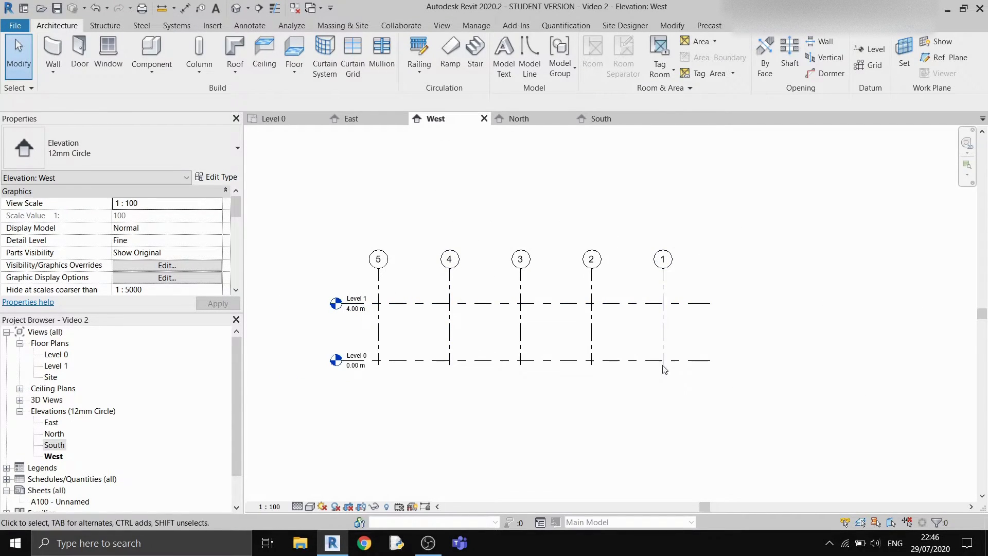
{"action": "left_click", "coordinate": [705, 362]}
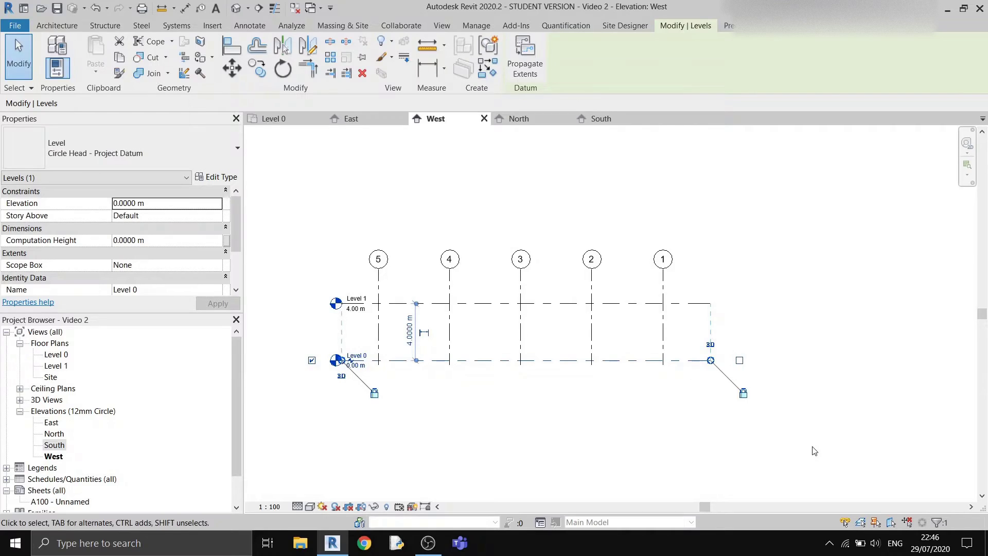
{"action": "left_click", "coordinate": [800, 305]}
Check Level 1's extents in the South elevation.
{"action": "left_click", "coordinate": [520, 118]}
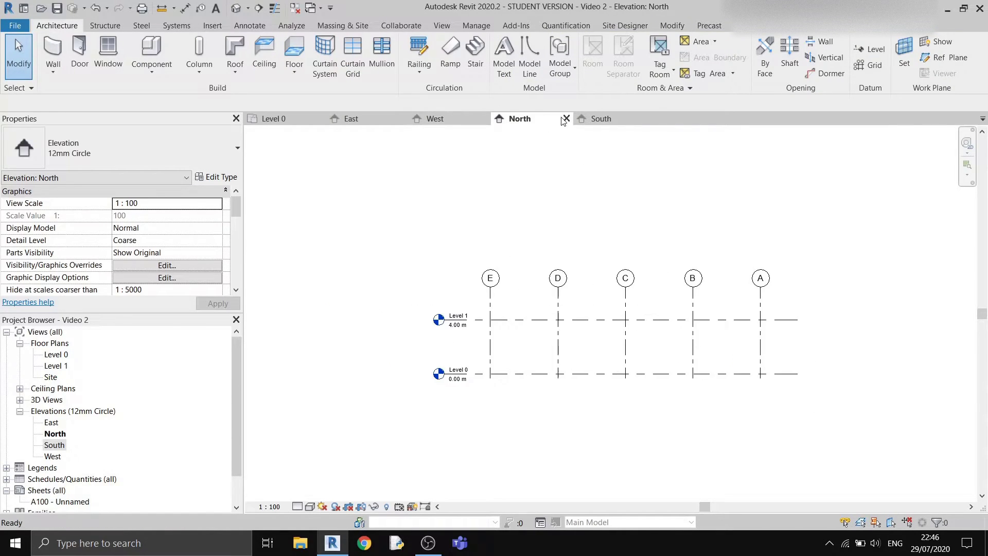
{"action": "left_click", "coordinate": [617, 120]}
{"action": "left_click", "coordinate": [470, 336]}
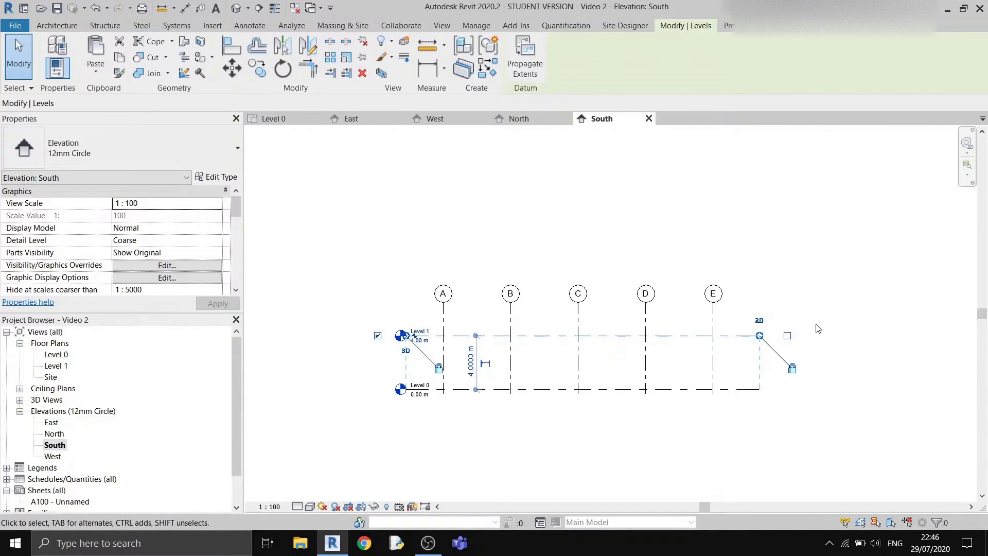
{"action": "scroll", "coordinate": [683, 360], "scroll_direction": "up", "scroll_amount": 2}
{"action": "scroll", "coordinate": [571, 346], "scroll_direction": "down", "scroll_amount": 2}
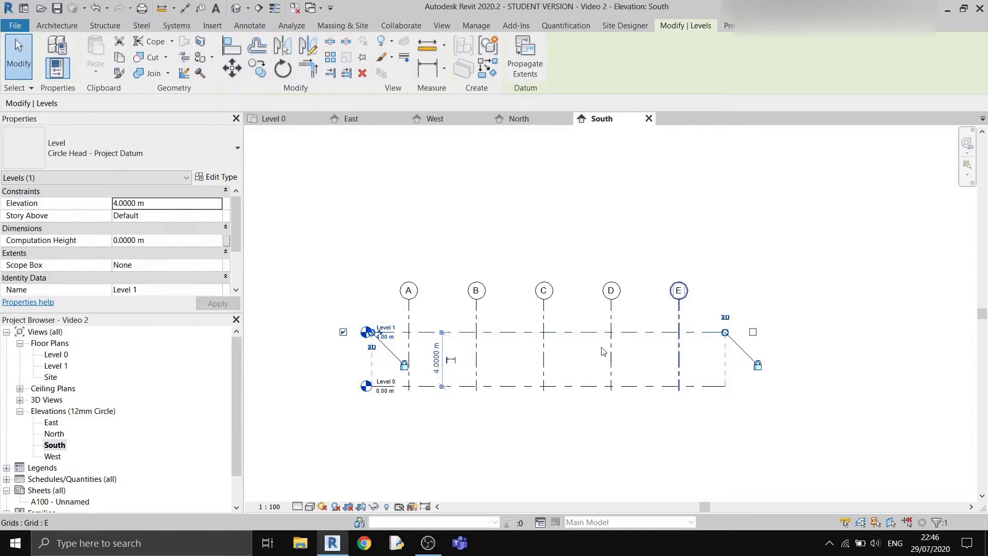
{"action": "left_click", "coordinate": [793, 229]}
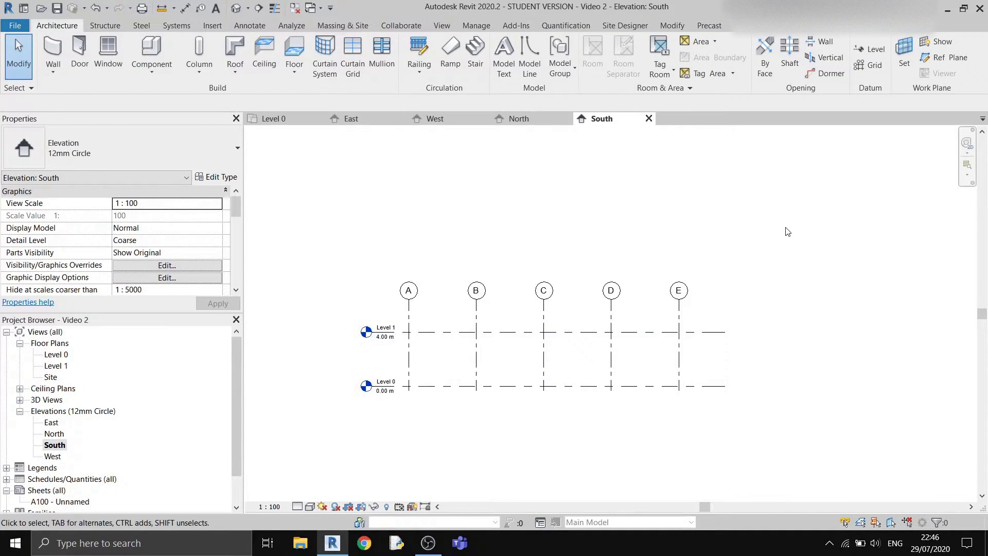
Pan and zoom the South elevation toward the Level 0 head.
{"action": "scroll", "coordinate": [404, 361], "scroll_direction": "up", "scroll_amount": 1}
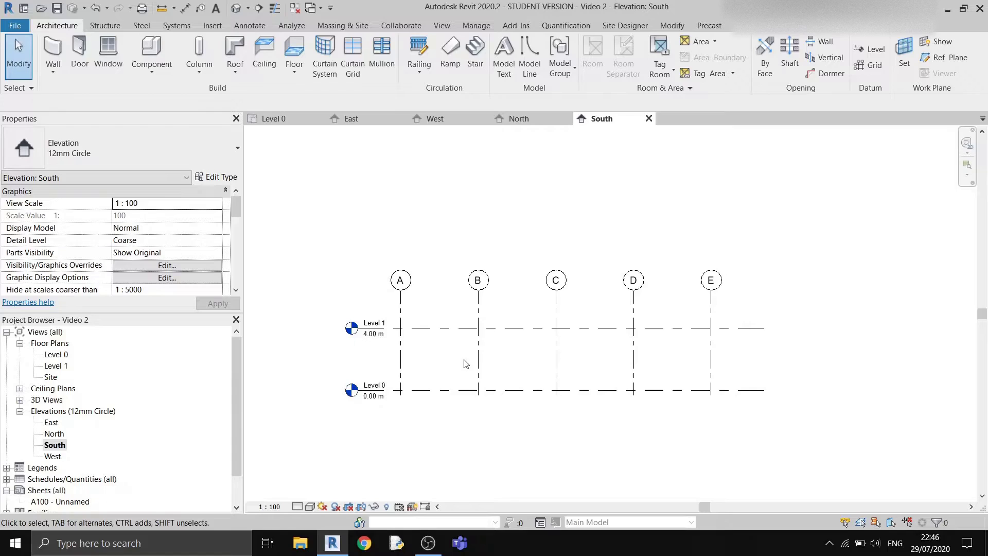
{"action": "scroll", "coordinate": [402, 397], "scroll_direction": "up", "scroll_amount": 3}
{"action": "scroll", "coordinate": [401, 398], "scroll_direction": "down", "scroll_amount": 2}
{"action": "middle_click_drag", "start_coordinate": [493, 391], "coordinate": [492, 367]}
{"action": "scroll", "coordinate": [430, 384], "scroll_direction": "up", "scroll_amount": 2}
{"action": "middle_click_drag", "start_coordinate": [431, 384], "coordinate": [532, 368]}
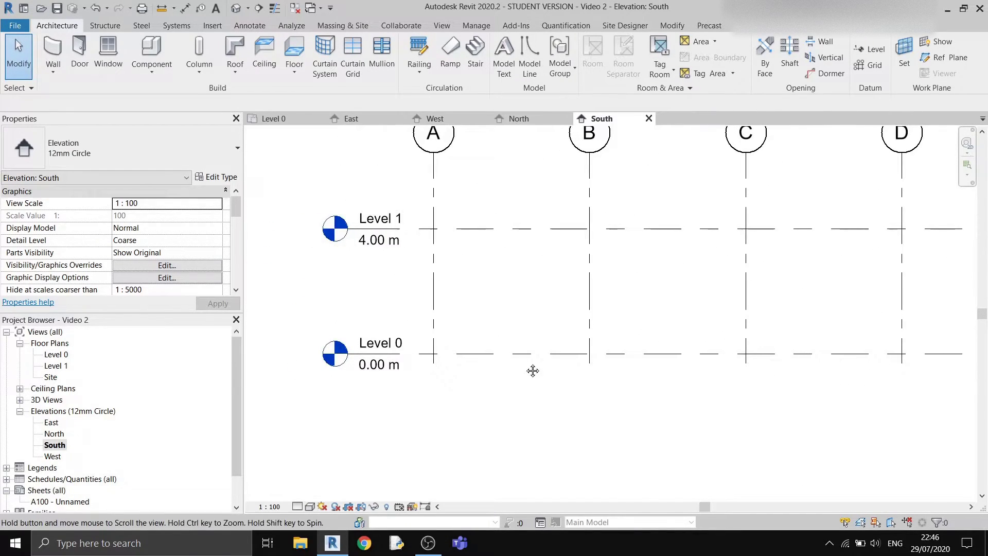
{"action": "scroll", "coordinate": [439, 373], "scroll_direction": "up", "scroll_amount": 2}
{"action": "scroll", "coordinate": [442, 374], "scroll_direction": "up", "scroll_amount": 1}
{"action": "middle_click_drag", "start_coordinate": [442, 375], "coordinate": [543, 391]}
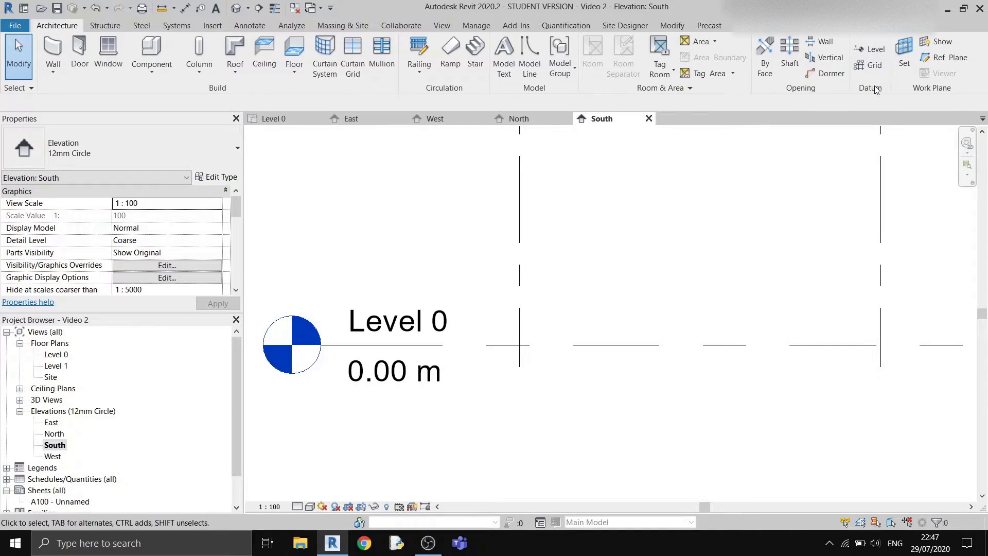
Create Level 2 at -0.10 m by picking Level 0's line with a -0.1 offset.
{"action": "left_click", "coordinate": [874, 51]}
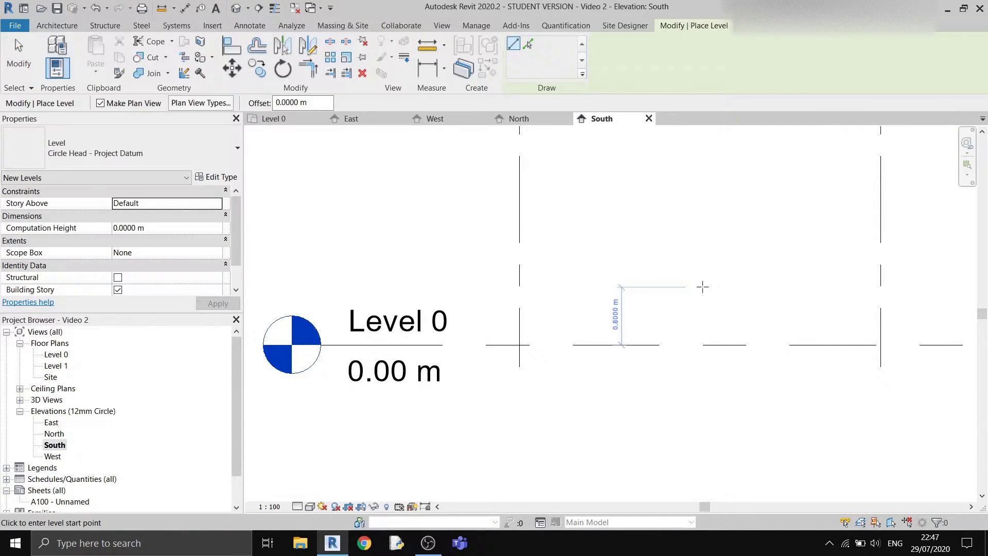
{"action": "left_click", "coordinate": [527, 49]}
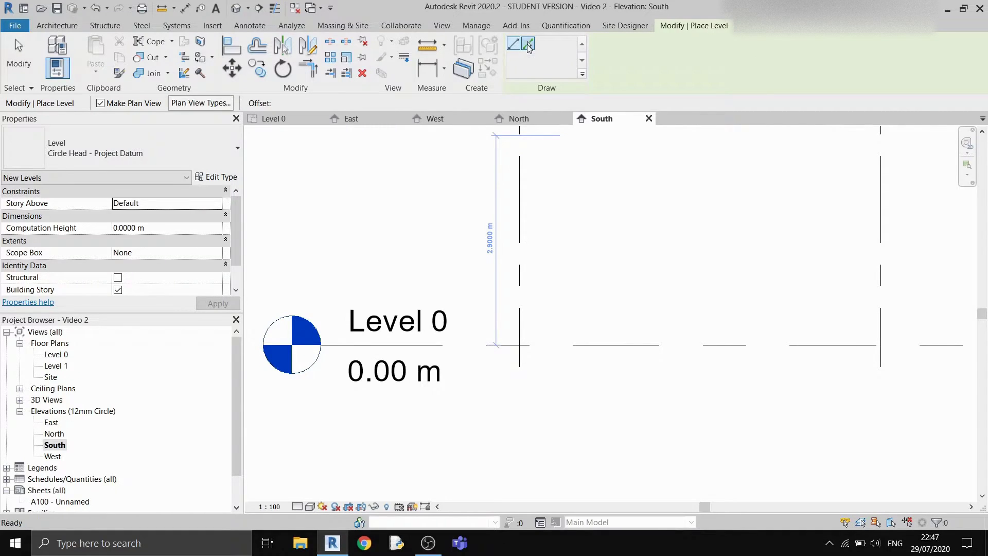
{"action": "left_click", "coordinate": [326, 103]}
{"action": "left_click_drag", "start_coordinate": [327, 103], "coordinate": [227, 112]}
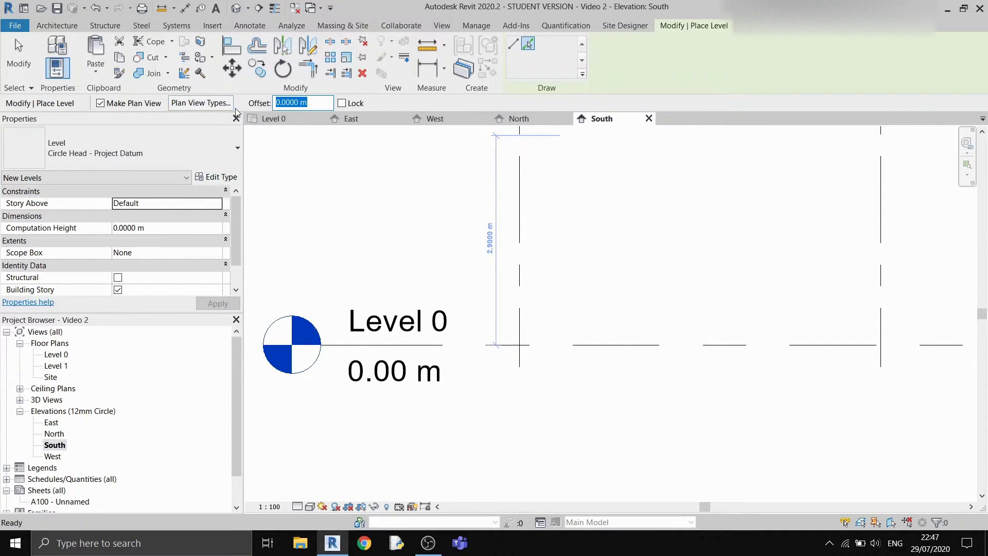
{"action": "type", "text": "-0.1"}
{"action": "key", "text": "Return"}
{"action": "middle_click_drag", "start_coordinate": [589, 347], "coordinate": [761, 290]}
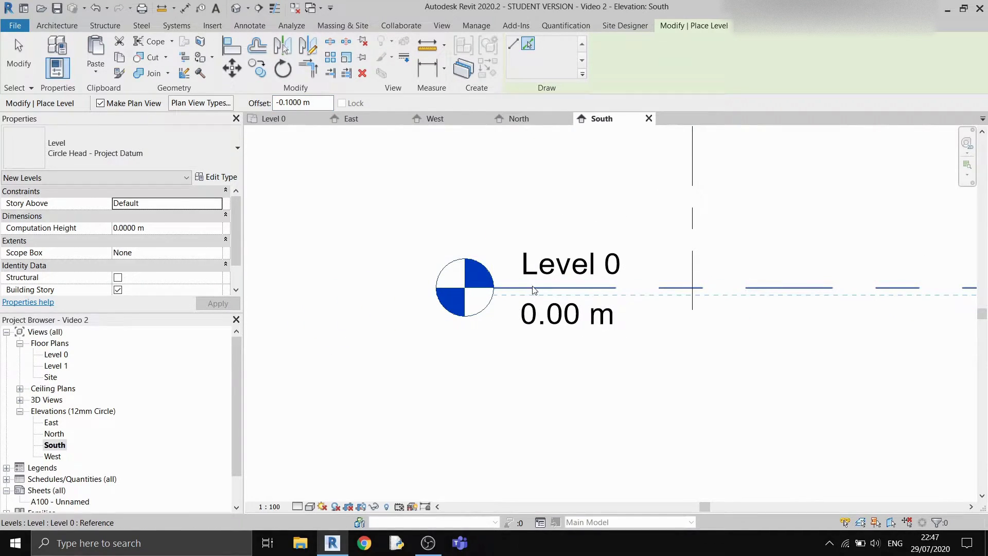
{"action": "left_click", "coordinate": [534, 290]}
{"action": "key", "text": "Escape"}
{"action": "key", "text": "Escape"}
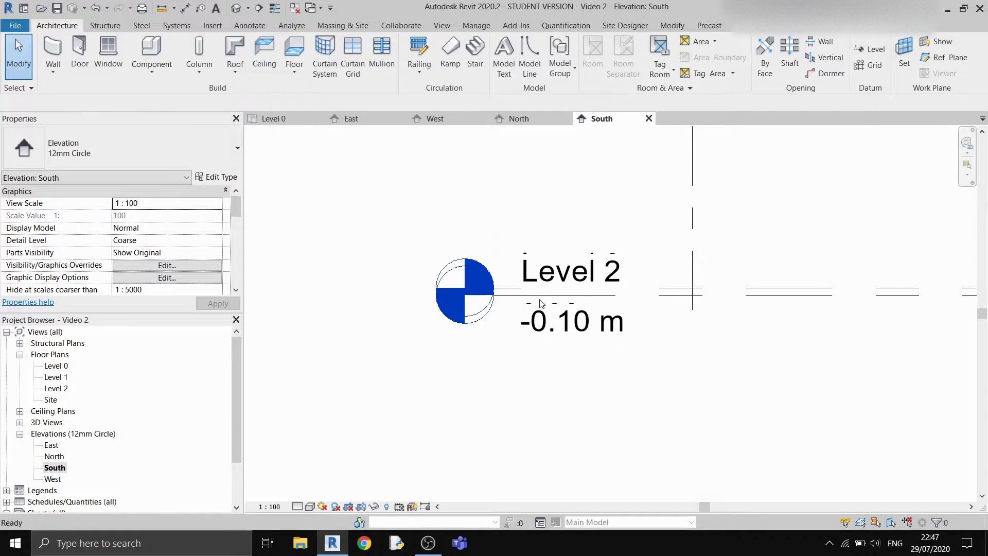
{"action": "middle_click_drag", "start_coordinate": [629, 286], "coordinate": [561, 315]}
{"action": "scroll", "coordinate": [514, 307], "scroll_direction": "down", "scroll_amount": 1}
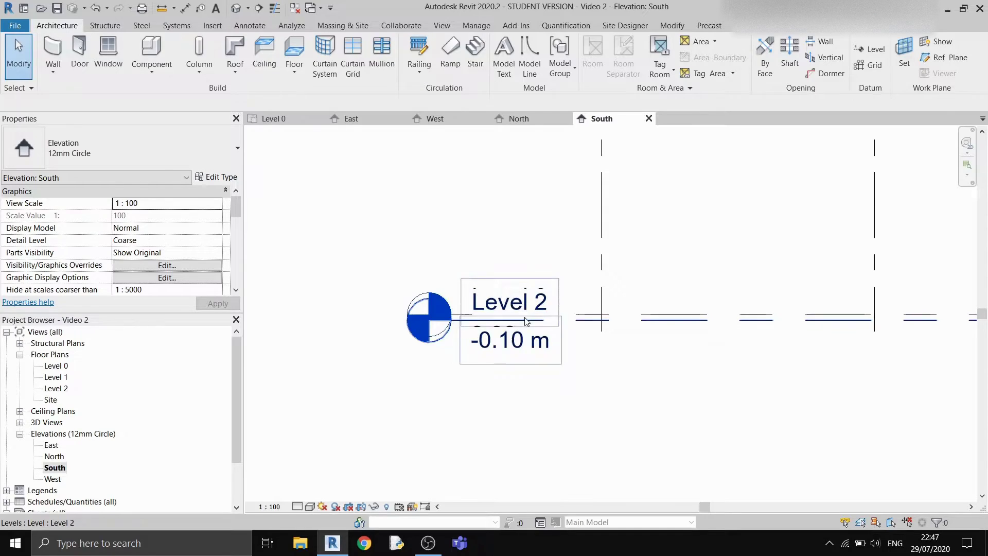
Move Level 2's head below Level 0's, then rename it and its views to 'Ground Level'.
{"action": "left_click", "coordinate": [596, 326]}
{"action": "left_click", "coordinate": [479, 347]}
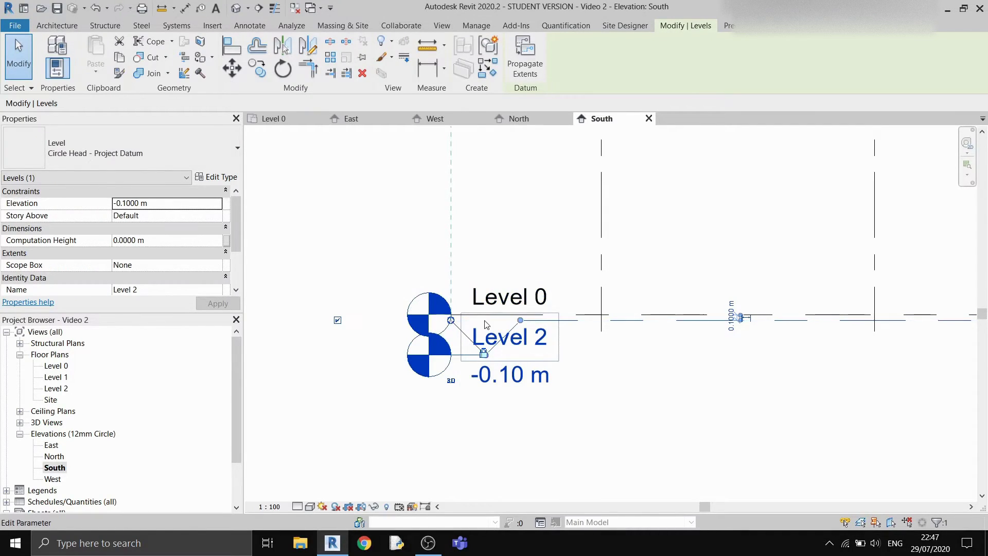
{"action": "left_click", "coordinate": [516, 348]}
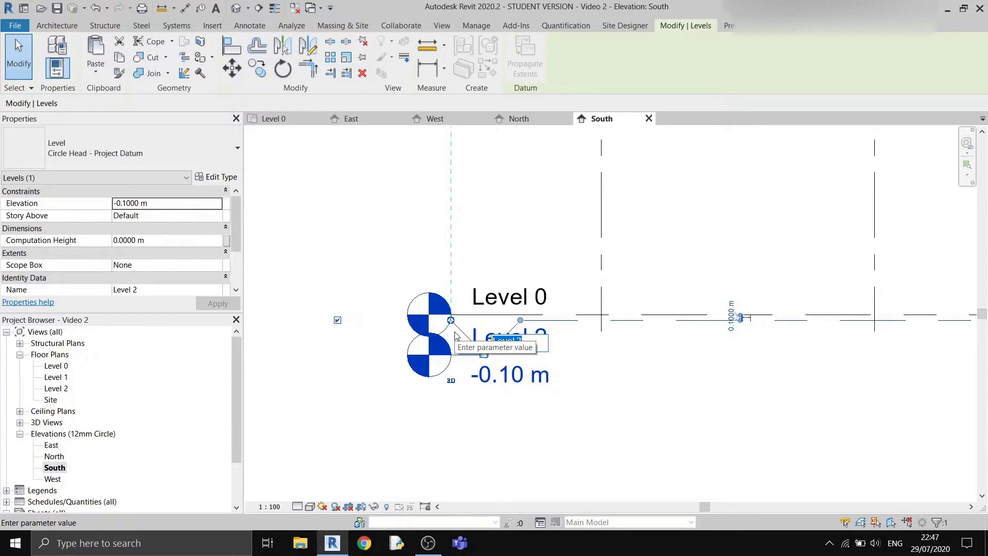
{"action": "type", "text": "G"}
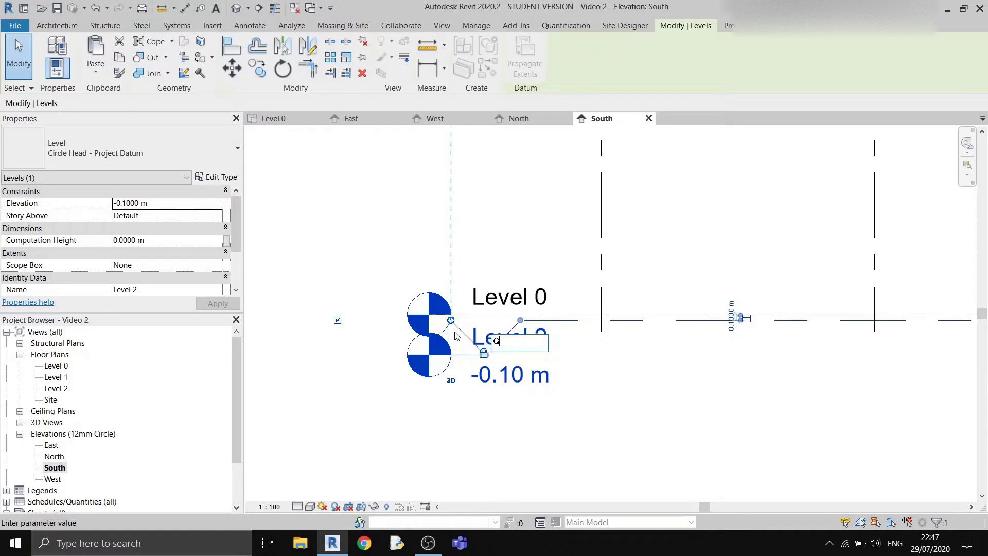
{"action": "type", "text": "round Level"}
{"action": "key", "text": "Return"}
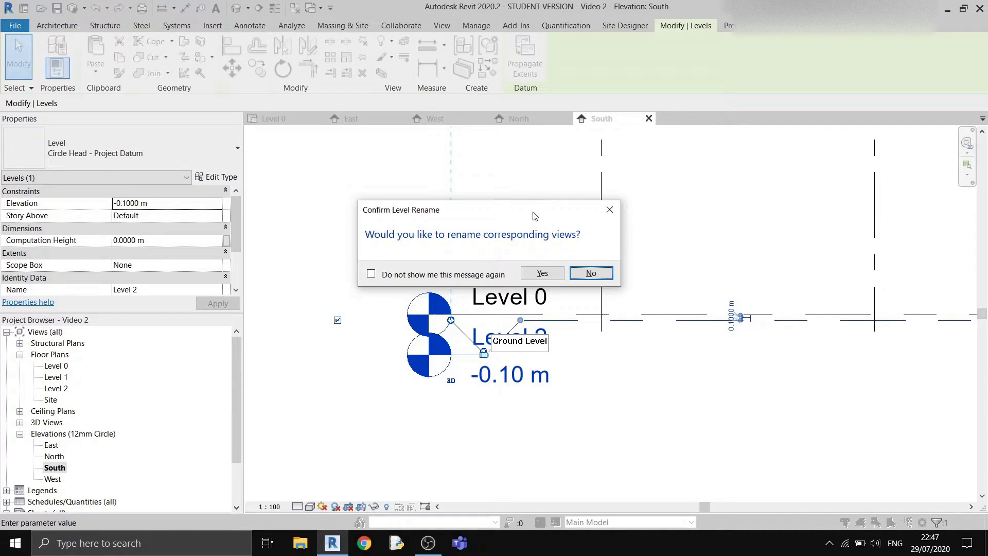
{"action": "left_click", "coordinate": [542, 273]}
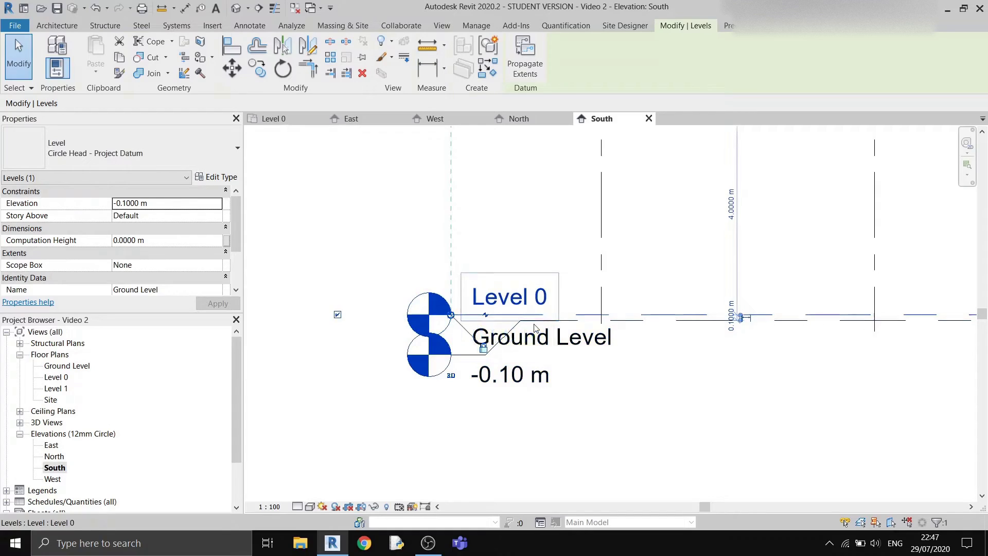
Check Level 0, then pan the elevation to show all grids and levels.
{"action": "left_click", "coordinate": [561, 314]}
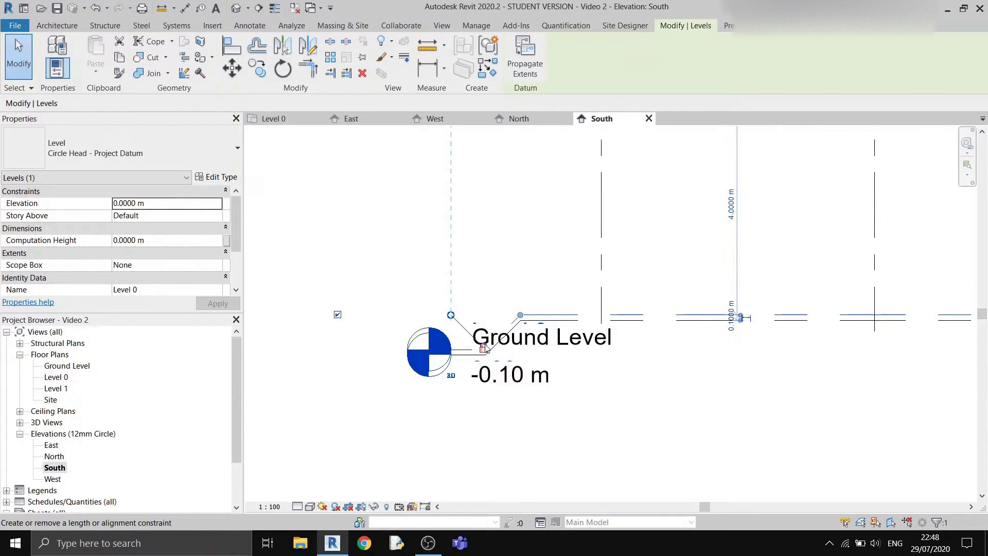
{"action": "scroll", "coordinate": [489, 349], "scroll_direction": "up", "scroll_amount": 2}
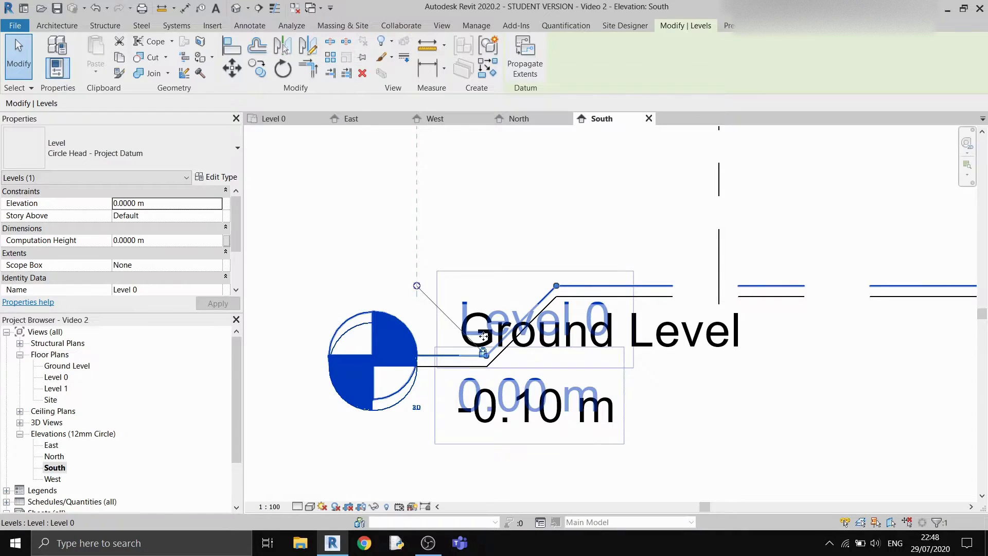
{"action": "scroll", "coordinate": [488, 363], "scroll_direction": "down", "scroll_amount": 5}
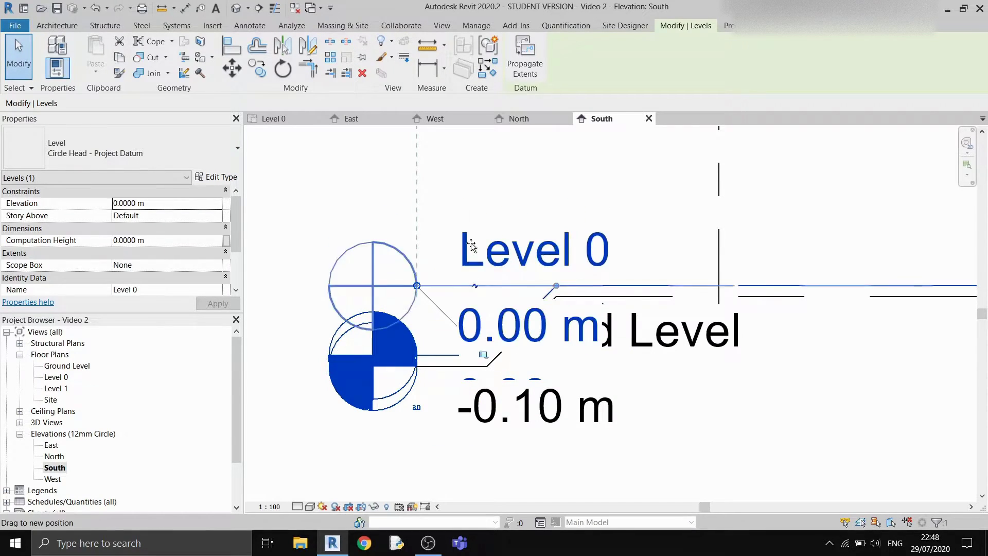
{"action": "key", "text": "Escape"}
{"action": "scroll", "coordinate": [373, 386], "scroll_direction": "down", "scroll_amount": 3}
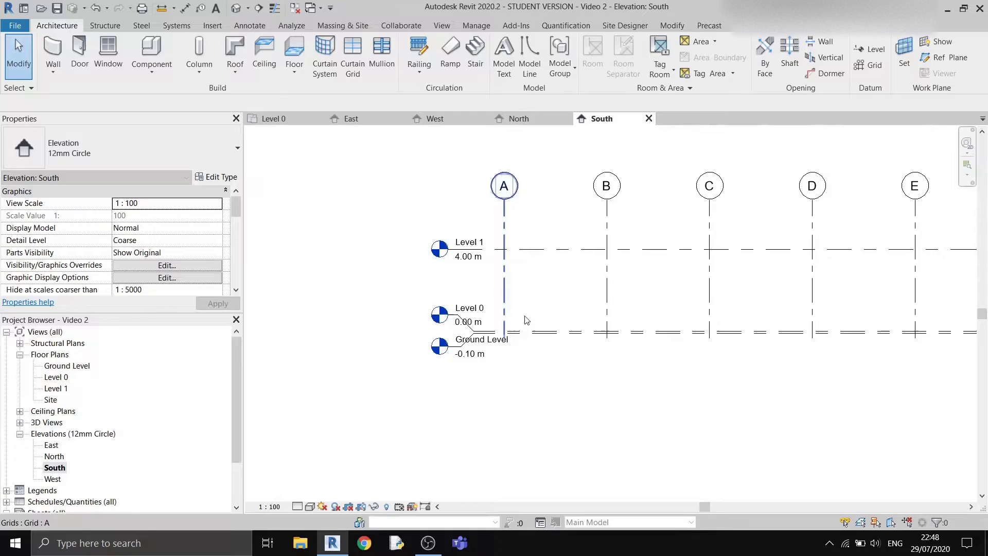
{"action": "middle_click_drag", "start_coordinate": [671, 306], "coordinate": [537, 319]}
{"action": "scroll", "coordinate": [537, 319], "scroll_direction": "down", "scroll_amount": 2}
{"action": "scroll", "coordinate": [421, 342], "scroll_direction": "up", "scroll_amount": 3}
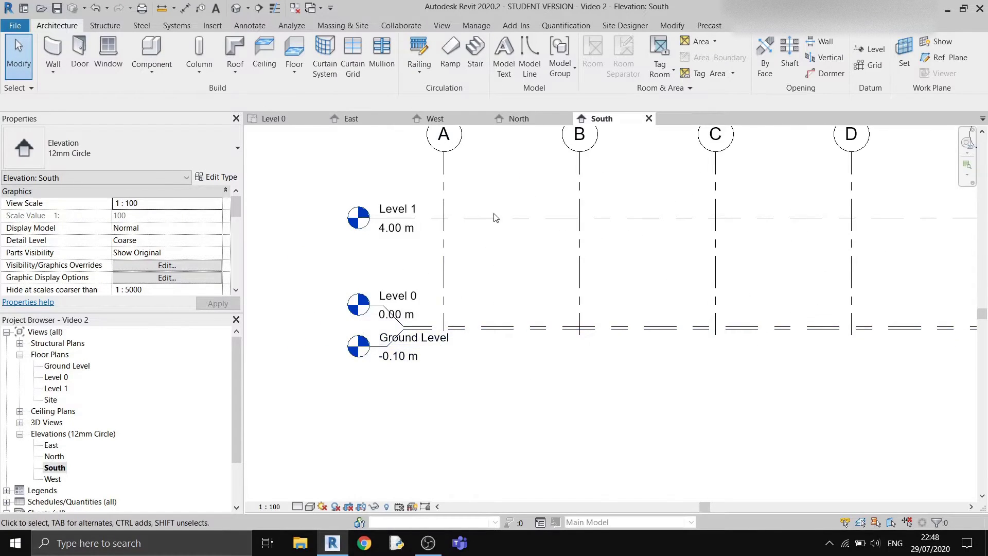
In the North elevation, add an elbow so Ground Level's head sits below Level 0's.
{"action": "left_click", "coordinate": [519, 118]}
{"action": "scroll", "coordinate": [470, 354], "scroll_direction": "up", "scroll_amount": 4}
{"action": "middle_click_drag", "start_coordinate": [470, 354], "coordinate": [604, 309]}
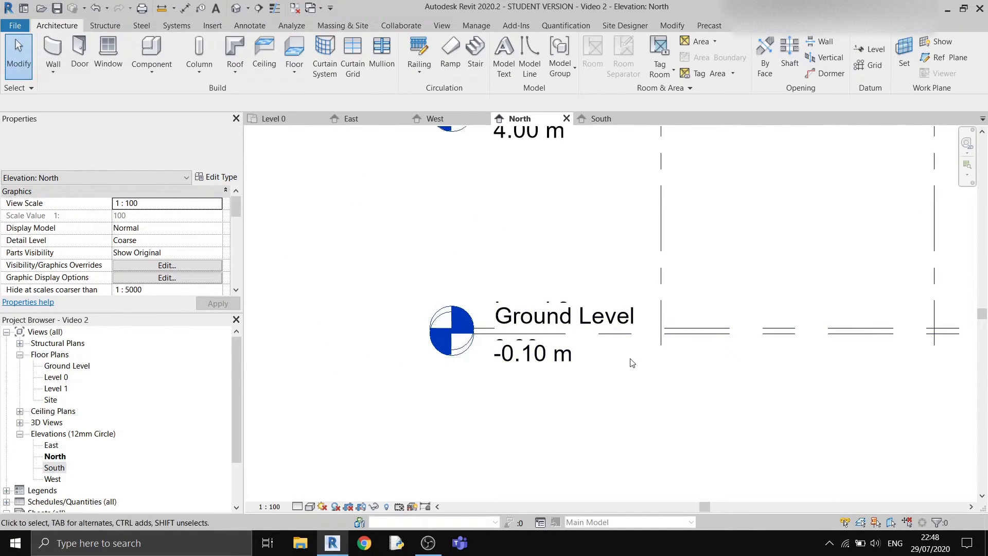
{"action": "left_click", "coordinate": [638, 335]}
{"action": "left_click", "coordinate": [507, 366]}
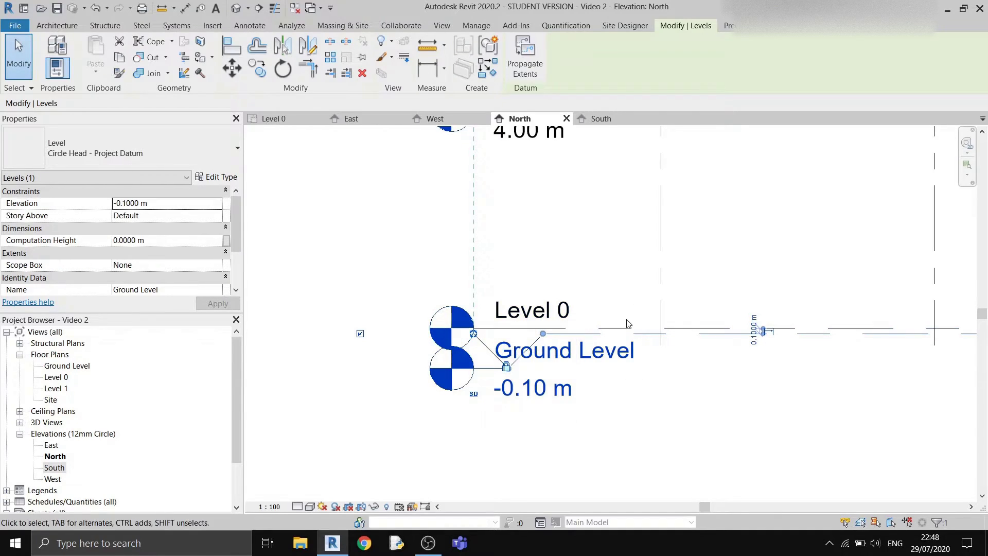
{"action": "key", "text": "Escape"}
In the East elevation, elbow Level 0's head above its line and centre the grids.
{"action": "key", "text": "ctrl+Tab"}
{"action": "left_click", "coordinate": [459, 282]}
{"action": "left_click", "coordinate": [502, 235]}
{"action": "scroll", "coordinate": [635, 247], "scroll_direction": "down", "scroll_amount": 4}
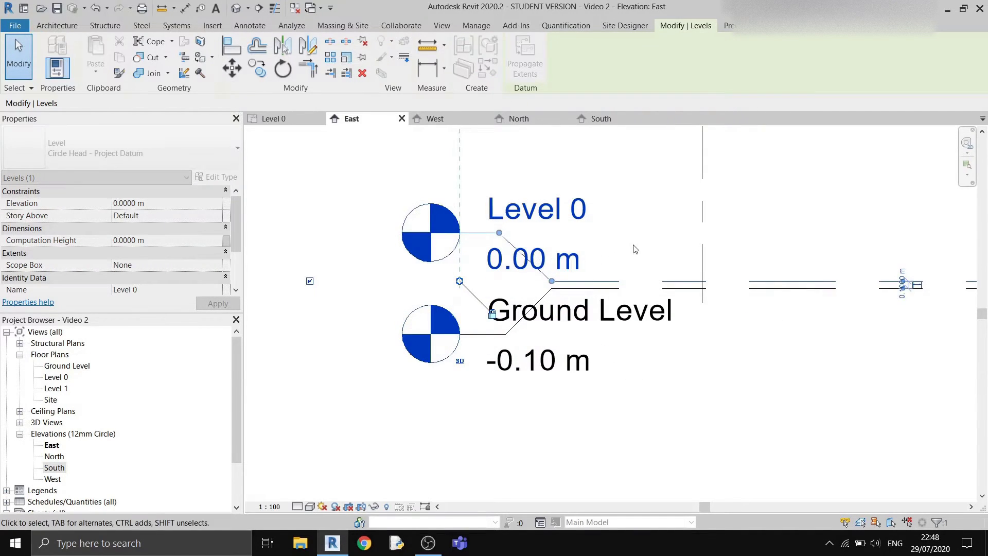
{"action": "key", "text": "Escape"}
{"action": "scroll", "coordinate": [359, 270], "scroll_direction": "down", "scroll_amount": 3}
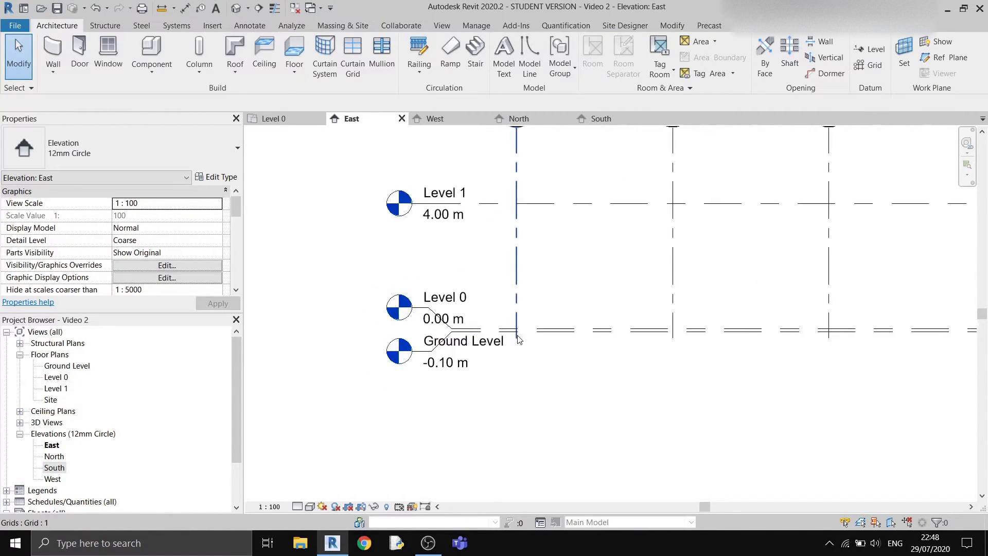
{"action": "scroll", "coordinate": [408, 363], "scroll_direction": "down", "scroll_amount": 2}
{"action": "scroll", "coordinate": [407, 360], "scroll_direction": "up", "scroll_amount": 3}
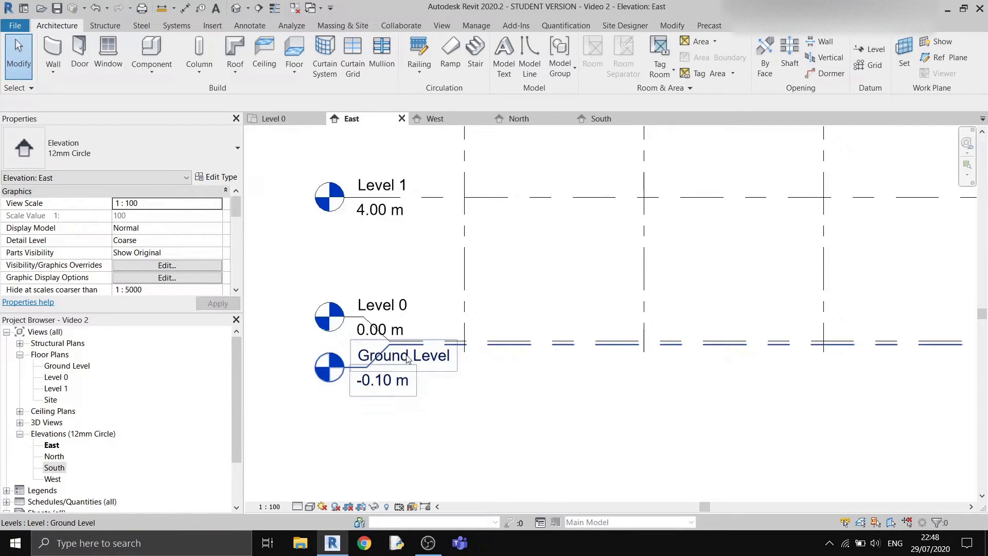
{"action": "scroll", "coordinate": [382, 353], "scroll_direction": "up", "scroll_amount": 3}
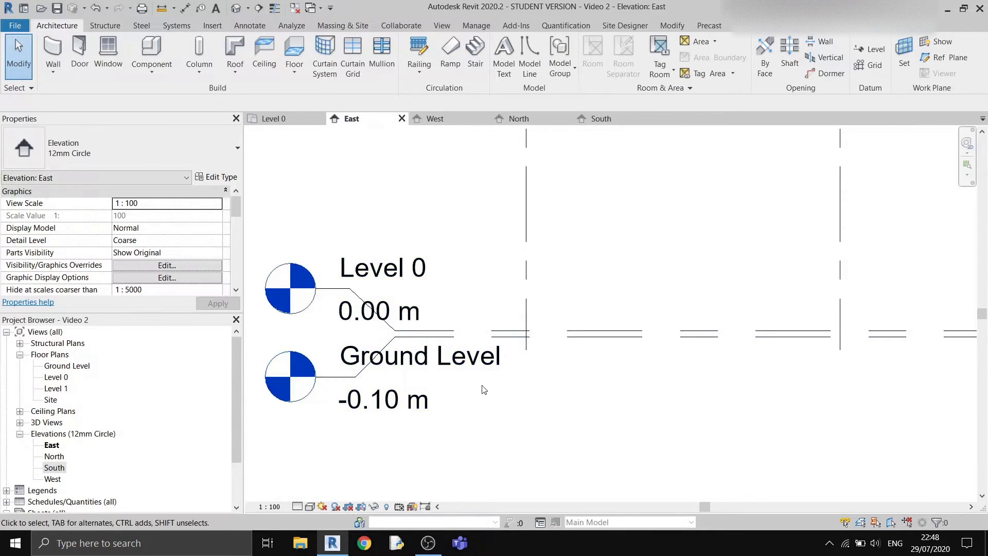
{"action": "scroll", "coordinate": [587, 336], "scroll_direction": "down", "scroll_amount": 4}
{"action": "middle_click_drag", "start_coordinate": [586, 337], "coordinate": [523, 345]}
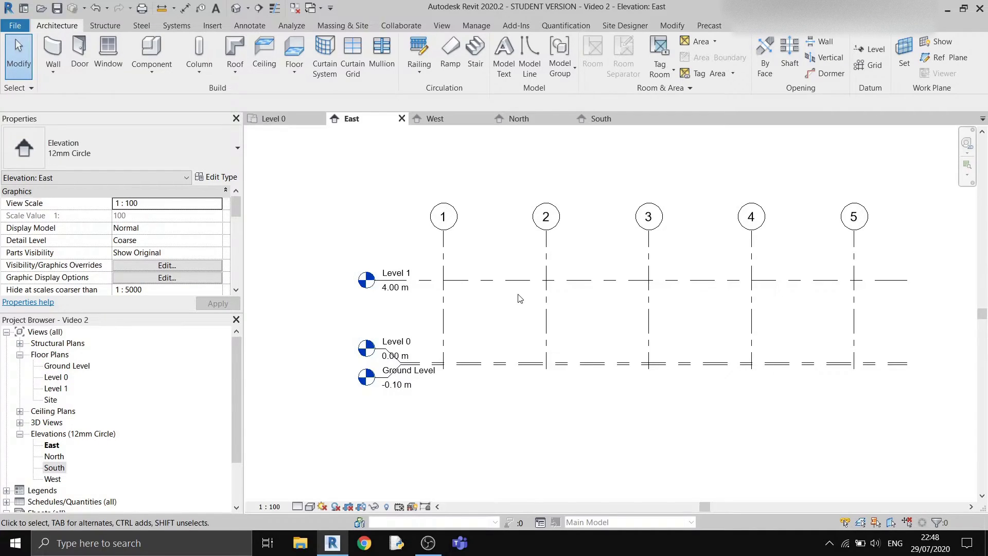
Return to the Level 0 floor plan and show the Massing & Site ribbon tools.
{"action": "left_click", "coordinate": [274, 120]}
{"action": "scroll", "coordinate": [711, 268], "scroll_direction": "down", "scroll_amount": 3}
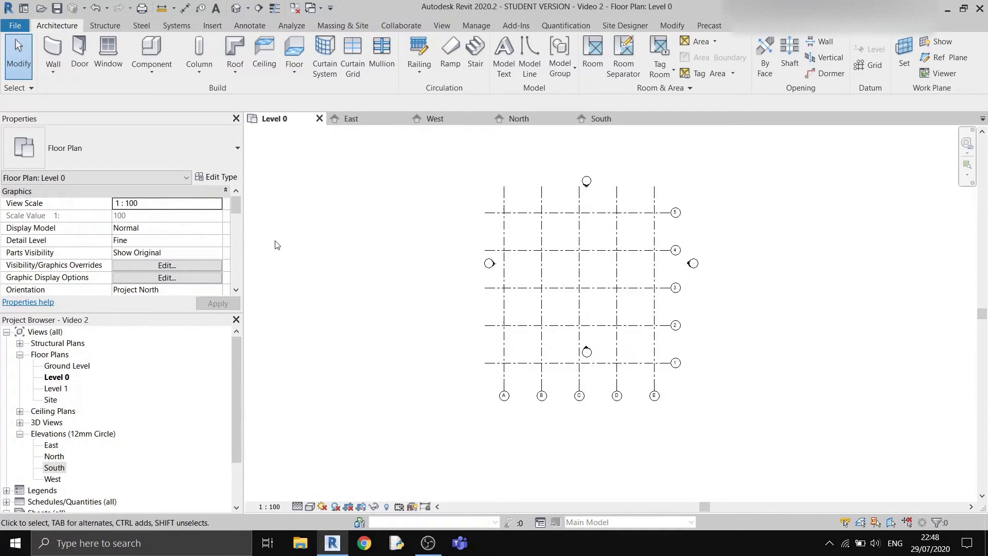
{"action": "scroll", "coordinate": [711, 268], "scroll_direction": "up", "scroll_amount": 2}
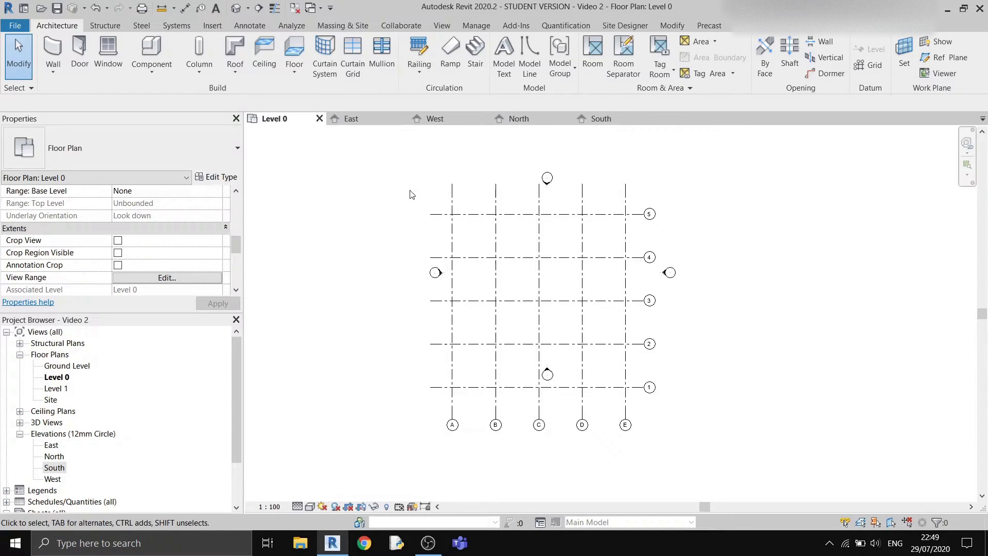
{"action": "left_click", "coordinate": [343, 25]}
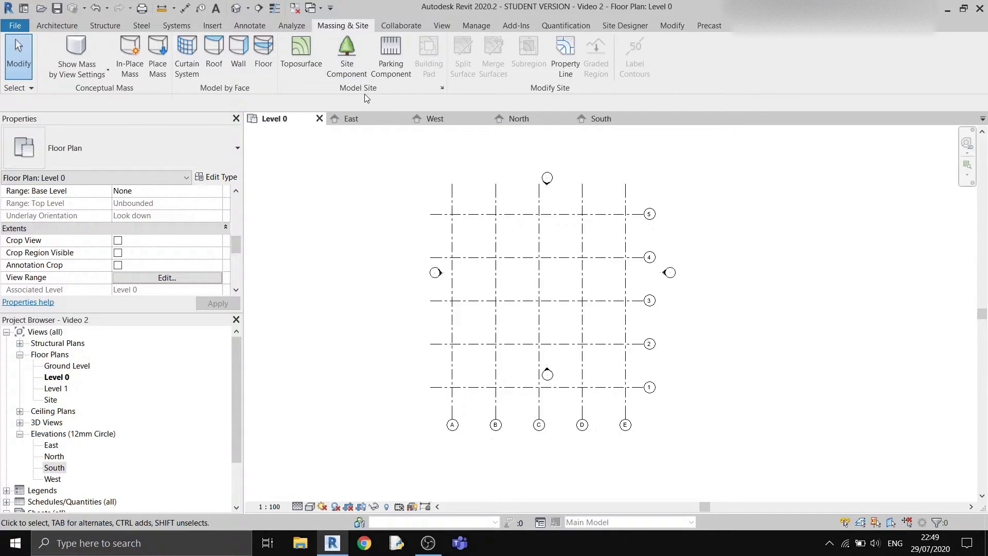
Create a toposurface with -0.1 m elevation points at A/5, A/1 and another grid corner.
{"action": "left_click", "coordinate": [308, 68]}
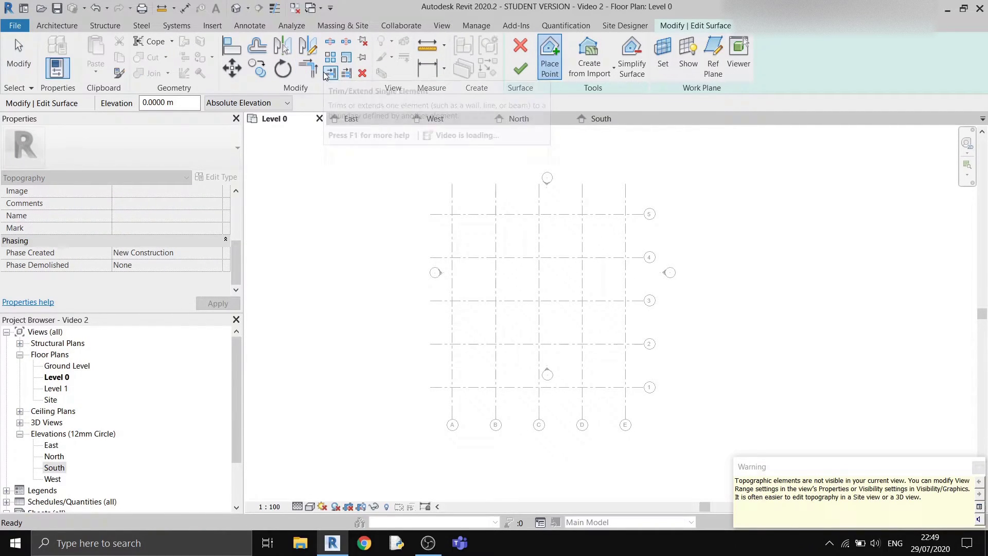
{"action": "left_click", "coordinate": [550, 57]}
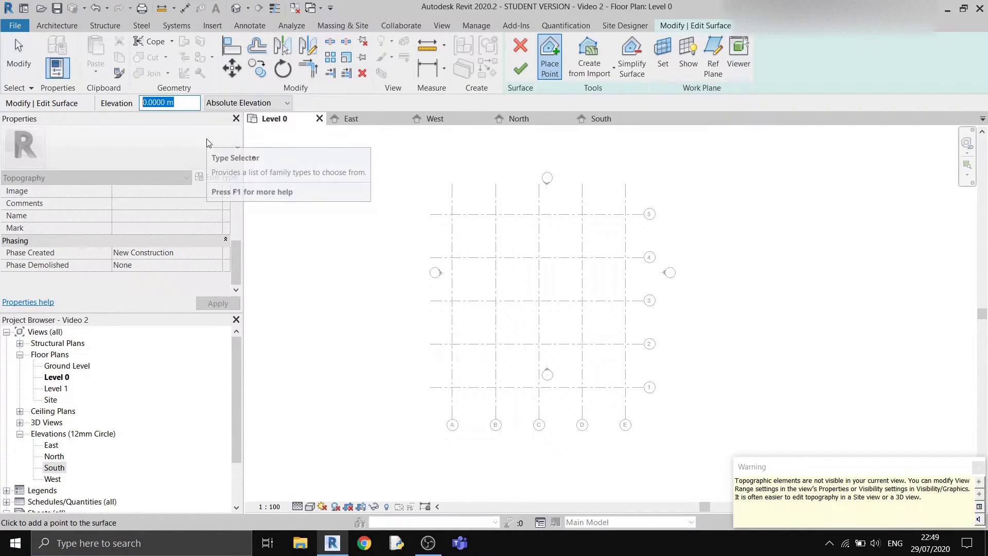
{"action": "type", "text": "-"}
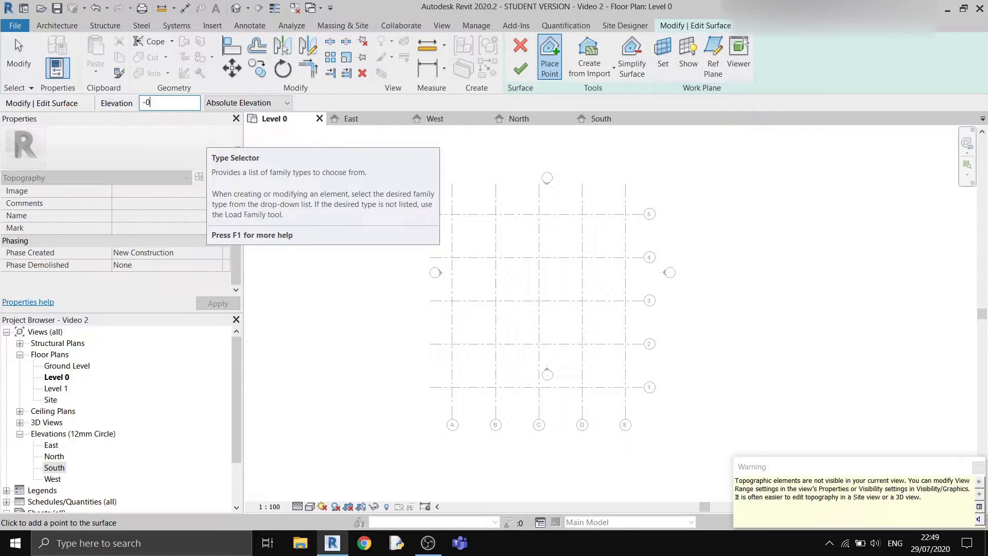
{"action": "type", "text": "0.1"}
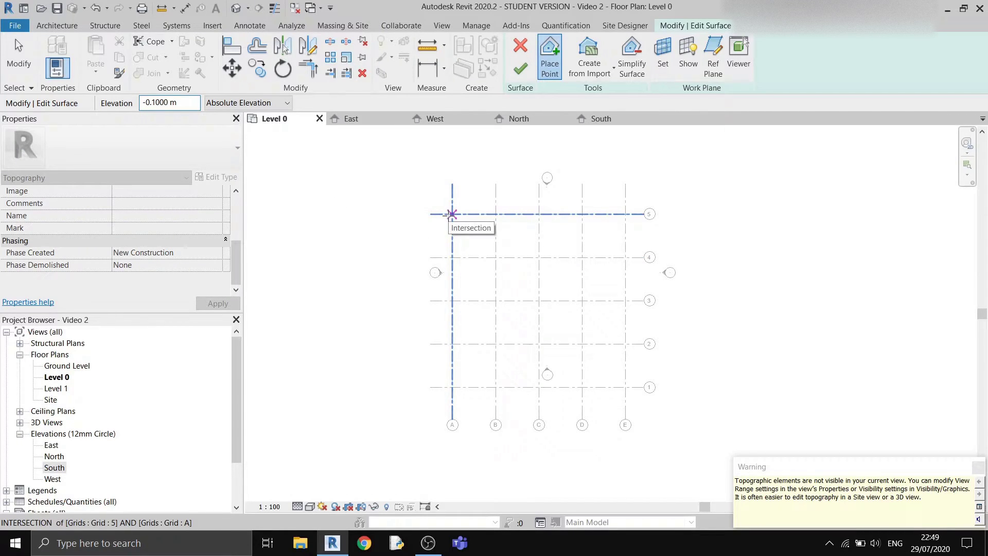
{"action": "left_click", "coordinate": [451, 215]}
{"action": "left_click", "coordinate": [523, 230]}
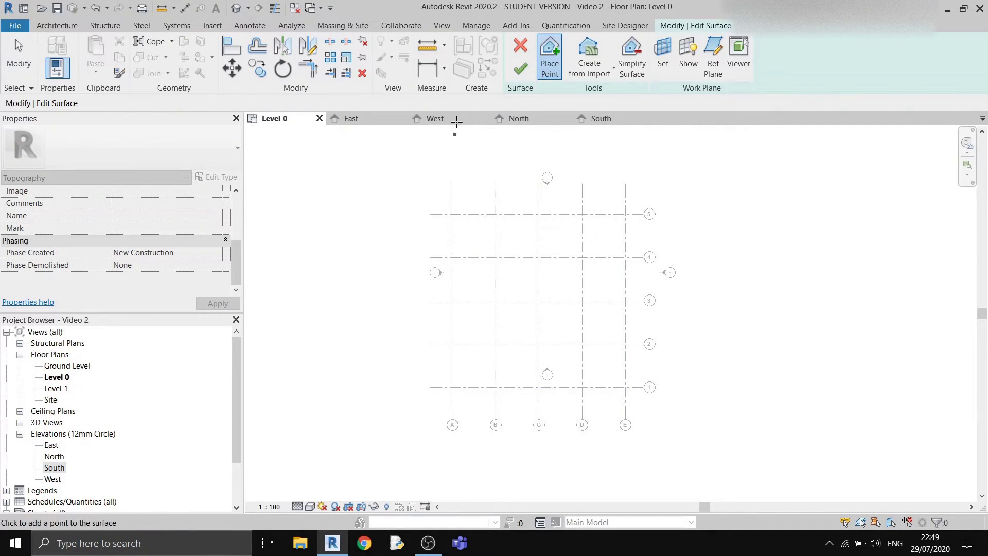
{"action": "left_click", "coordinate": [488, 198]}
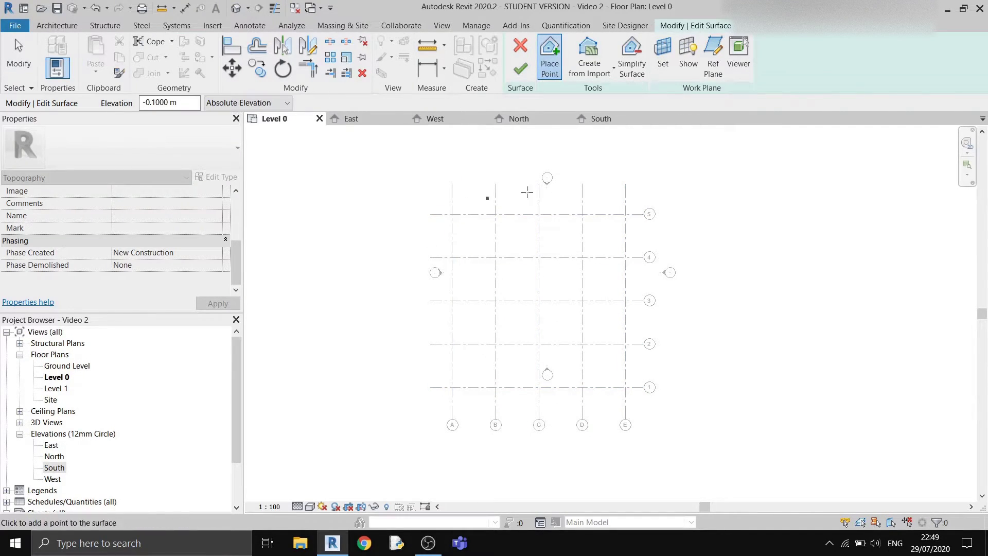
{"action": "left_click", "coordinate": [523, 70]}
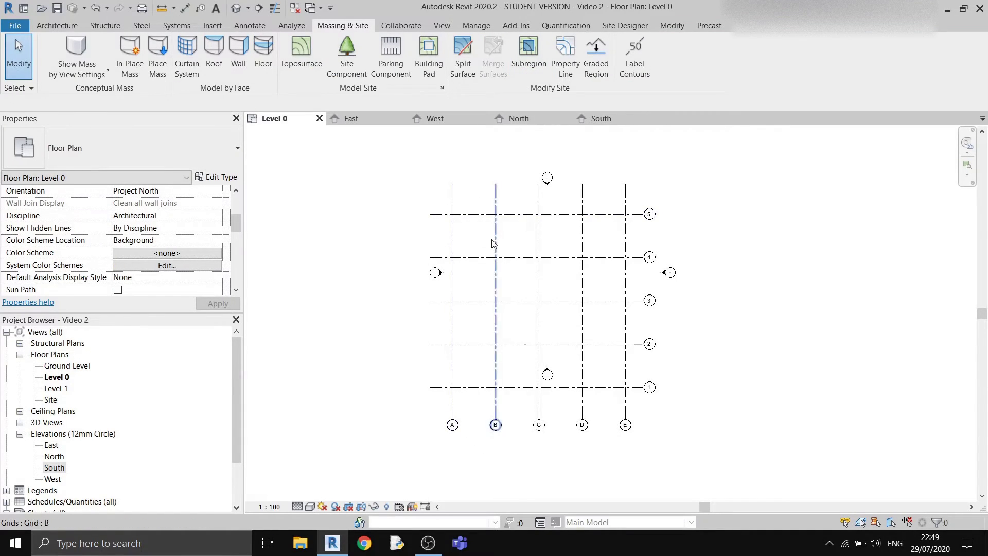
Open the Site floor plan from the Project Browser.
{"action": "scroll", "coordinate": [468, 233], "scroll_direction": "up", "scroll_amount": 4}
{"action": "scroll", "coordinate": [522, 229], "scroll_direction": "down", "scroll_amount": 4}
{"action": "scroll", "coordinate": [458, 234], "scroll_direction": "up", "scroll_amount": 3}
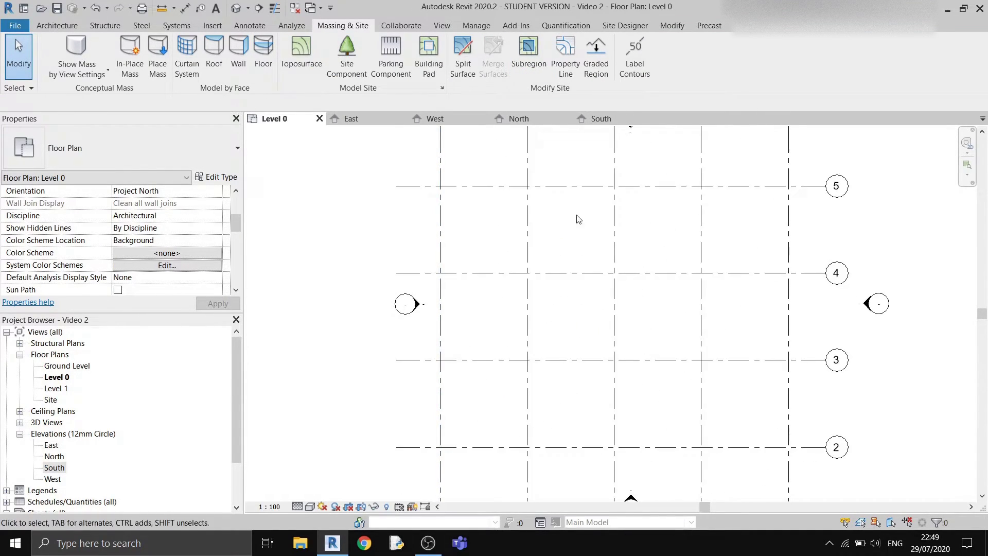
{"action": "middle_click_drag", "start_coordinate": [479, 230], "coordinate": [397, 209]}
{"action": "scroll", "coordinate": [434, 211], "scroll_direction": "down", "scroll_amount": 2}
{"action": "middle_click_drag", "start_coordinate": [491, 253], "coordinate": [475, 262]}
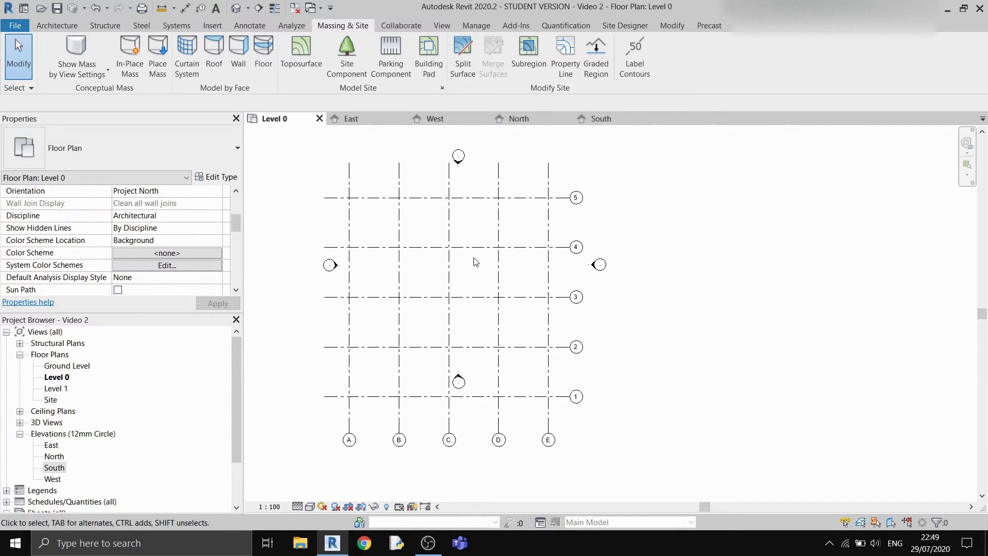
{"action": "middle_click_drag", "start_coordinate": [422, 314], "coordinate": [471, 287]}
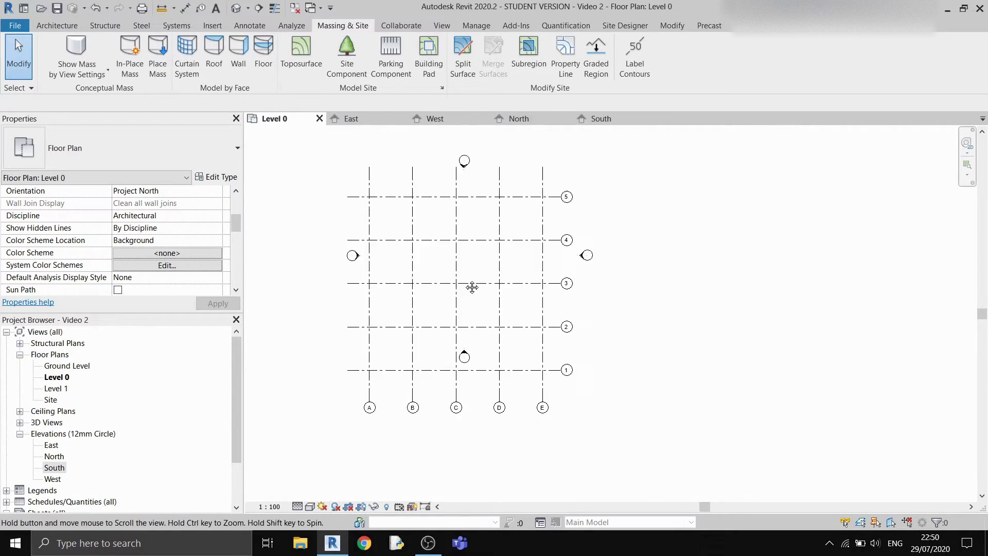
{"action": "scroll", "coordinate": [472, 287], "scroll_direction": "down", "scroll_amount": 1}
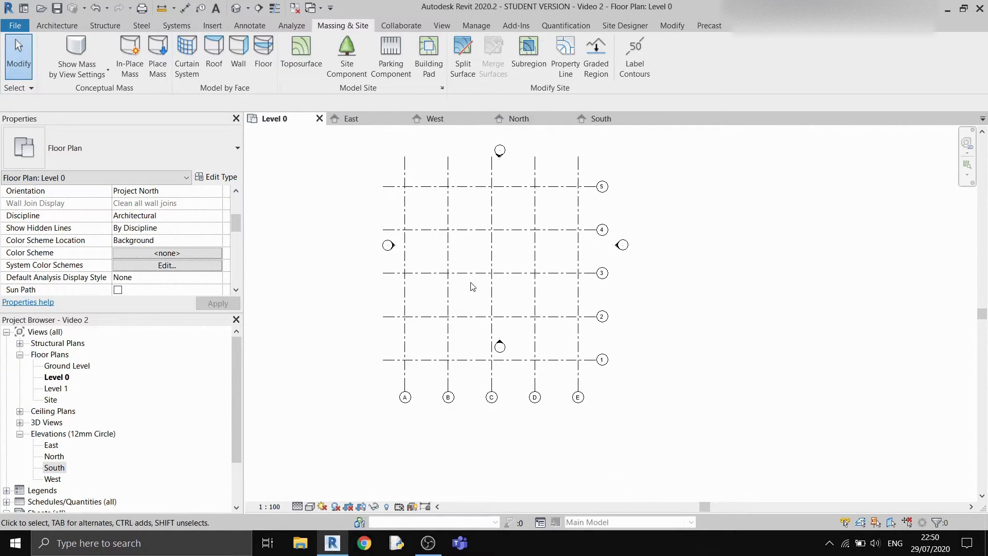
{"action": "double_click", "coordinate": [50, 400]}
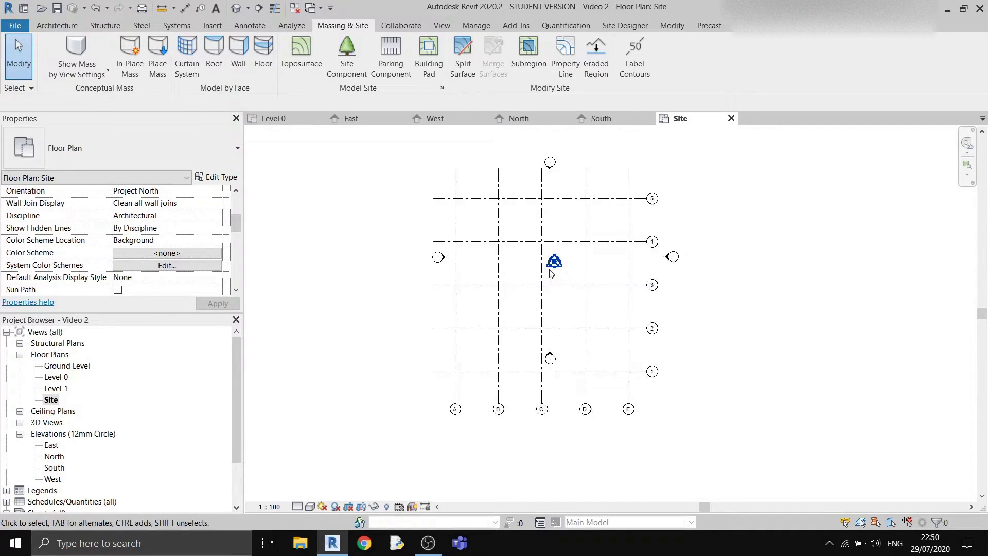
Set the Site plan's view range Bottom and View Depth offsets to -0.1 m.
{"action": "scroll", "coordinate": [131, 294], "scroll_direction": "down", "scroll_amount": 1}
{"action": "scroll", "coordinate": [132, 293], "scroll_direction": "down", "scroll_amount": 1}
{"action": "scroll", "coordinate": [153, 255], "scroll_direction": "down", "scroll_amount": 1}
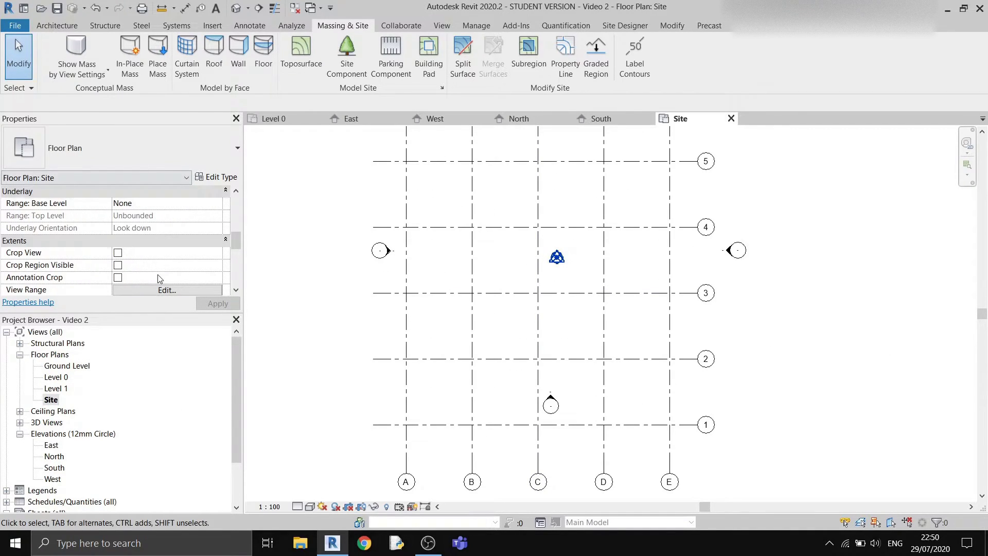
{"action": "left_click", "coordinate": [157, 291]}
{"action": "left_click_drag", "start_coordinate": [355, 249], "coordinate": [327, 249]}
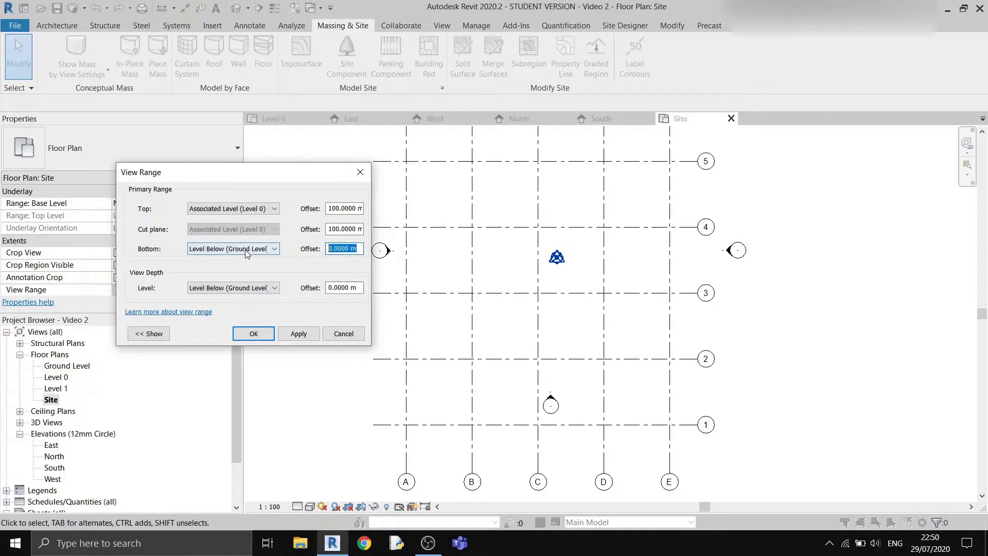
{"action": "type", "text": "-0.1"}
{"action": "key", "text": "Tab"}
{"action": "key", "text": "Return"}
{"action": "type", "text": "-"}
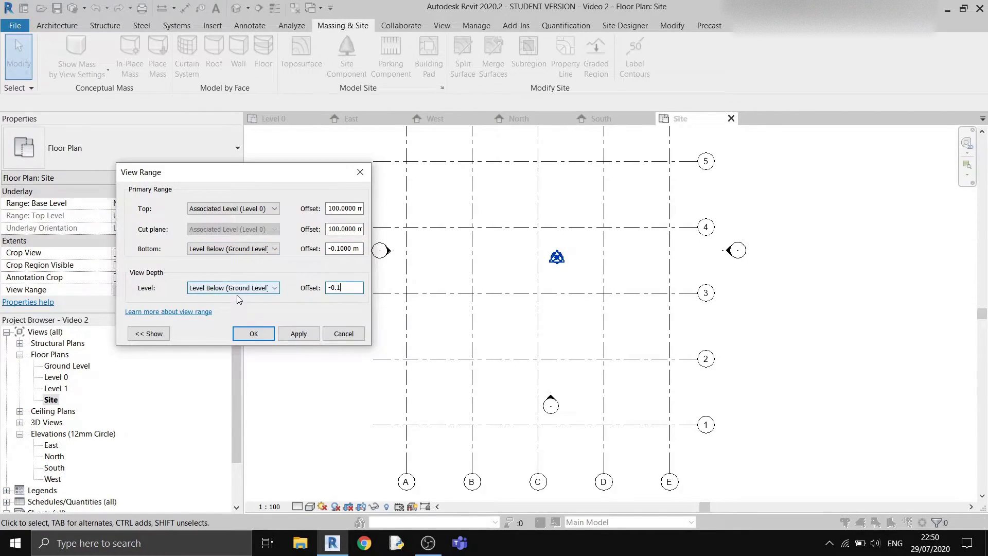
{"action": "left_click", "coordinate": [299, 334]}
{"action": "left_click", "coordinate": [254, 334]}
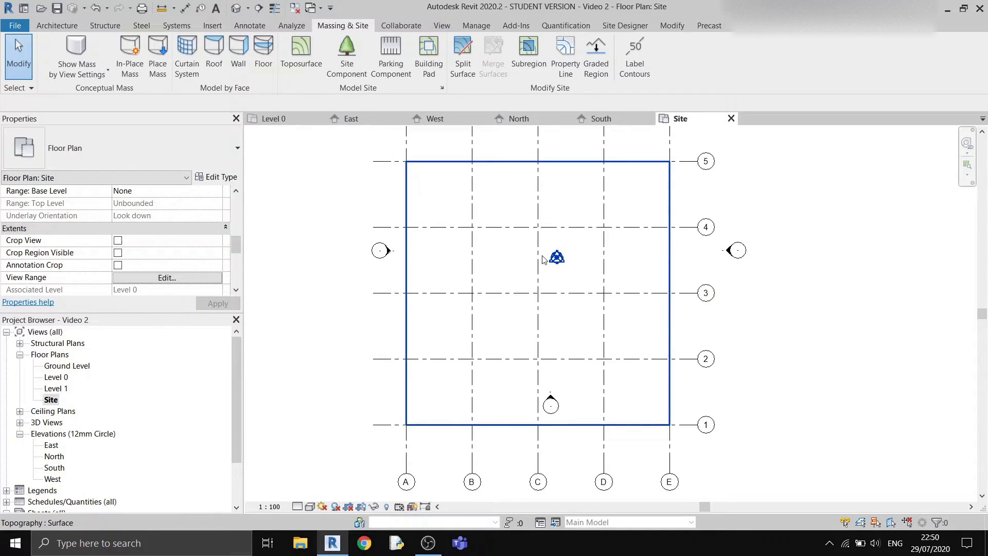
Select the toposurface to confirm it now displays, recentring the plan around it.
{"action": "left_click", "coordinate": [620, 204]}
{"action": "scroll", "coordinate": [737, 231], "scroll_direction": "down", "scroll_amount": 3}
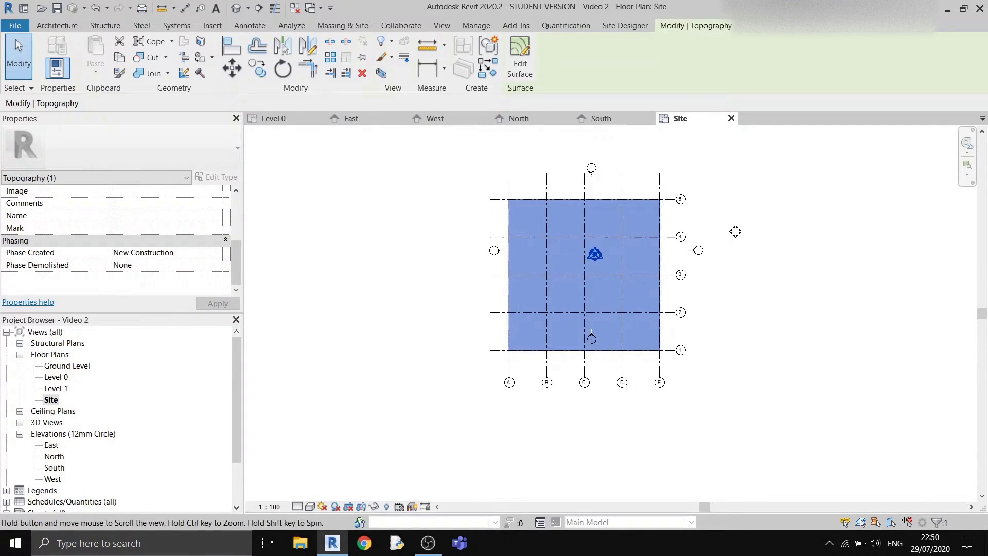
{"action": "middle_click_drag", "start_coordinate": [736, 231], "coordinate": [733, 234]}
{"action": "scroll", "coordinate": [795, 224], "scroll_direction": "up", "scroll_amount": 2}
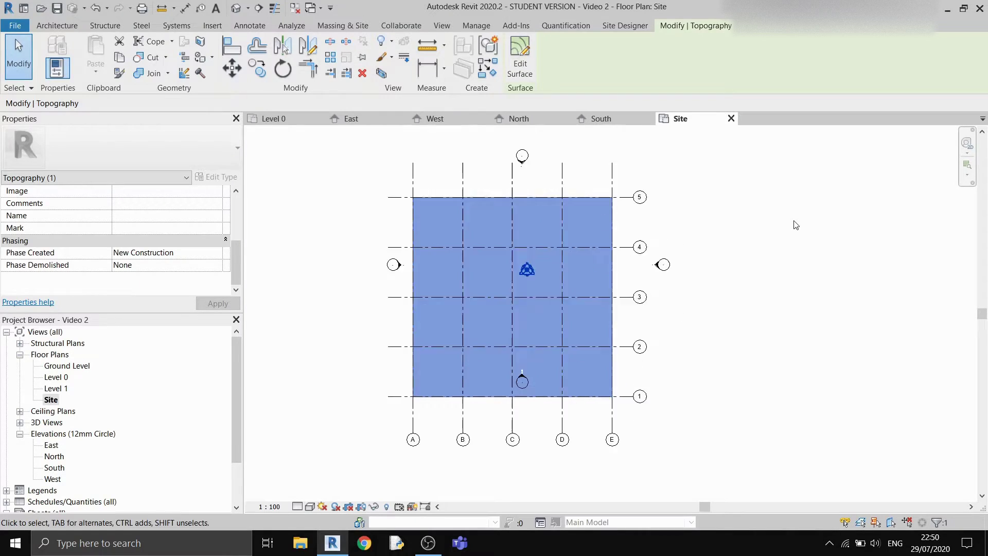
{"action": "middle_click_drag", "start_coordinate": [794, 222], "coordinate": [744, 240]}
{"action": "scroll", "coordinate": [798, 212], "scroll_direction": "down", "scroll_amount": 1}
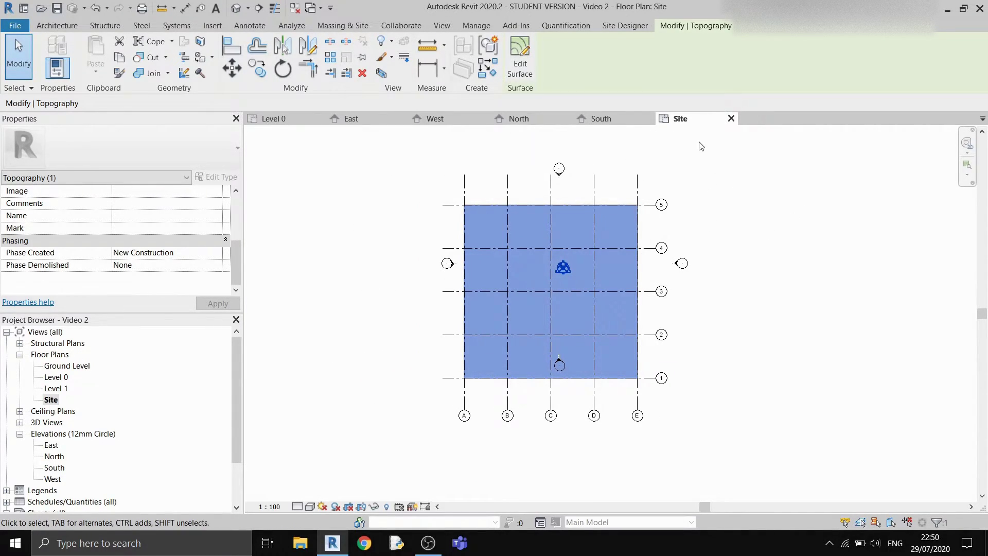
{"action": "left_click", "coordinate": [749, 236]}
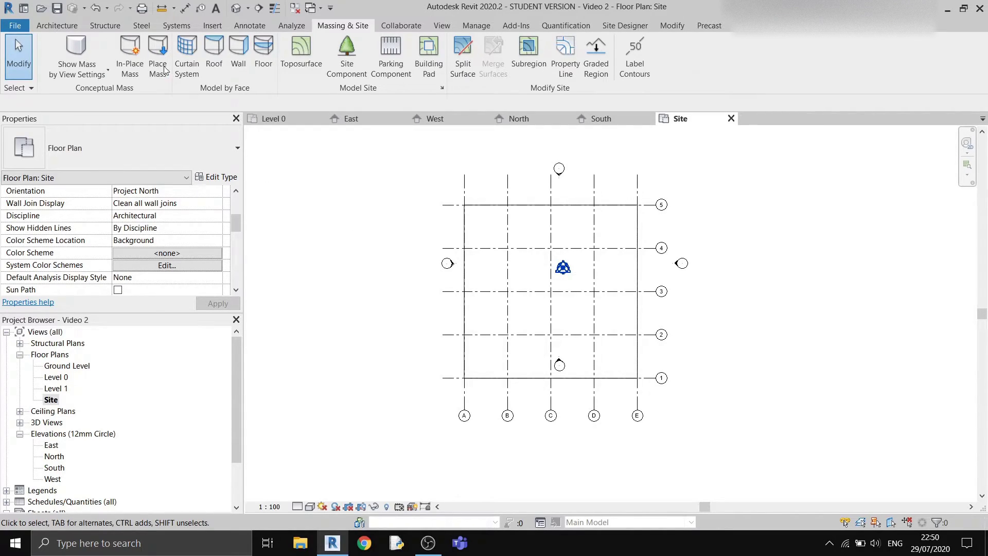
Start a Structural Foundation: Slab sketch in Rectangle mode on Level 0.
{"action": "left_click", "coordinate": [112, 26]}
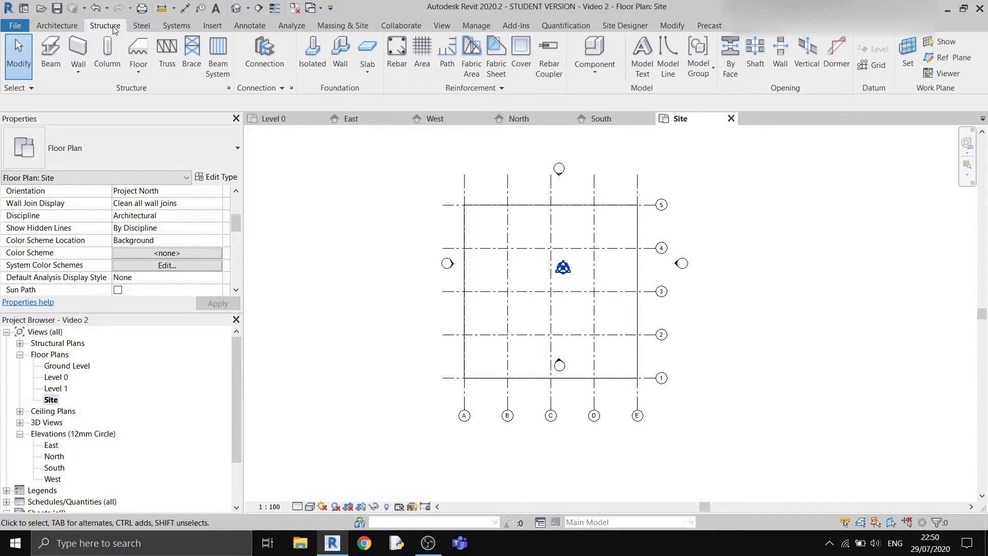
{"action": "left_click", "coordinate": [368, 74]}
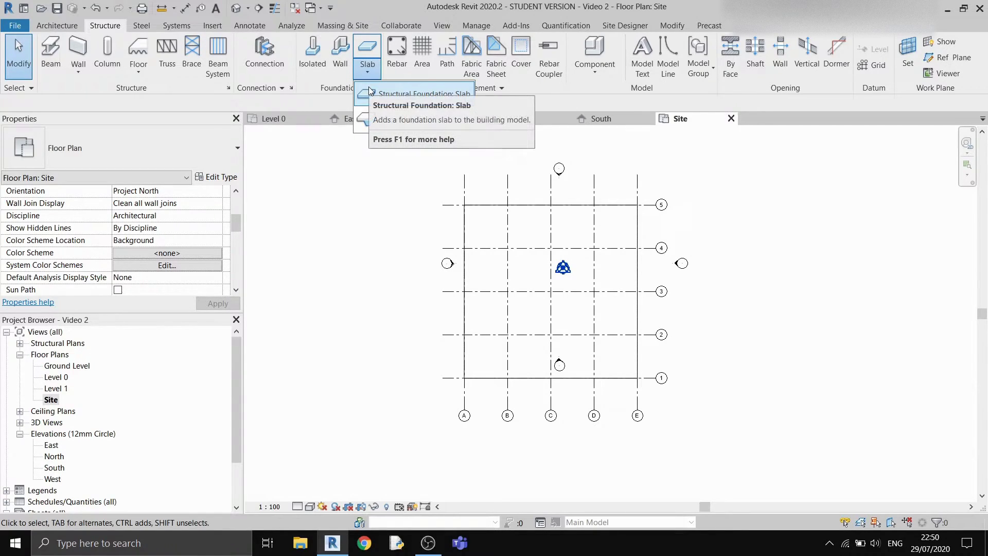
{"action": "left_click", "coordinate": [431, 95]}
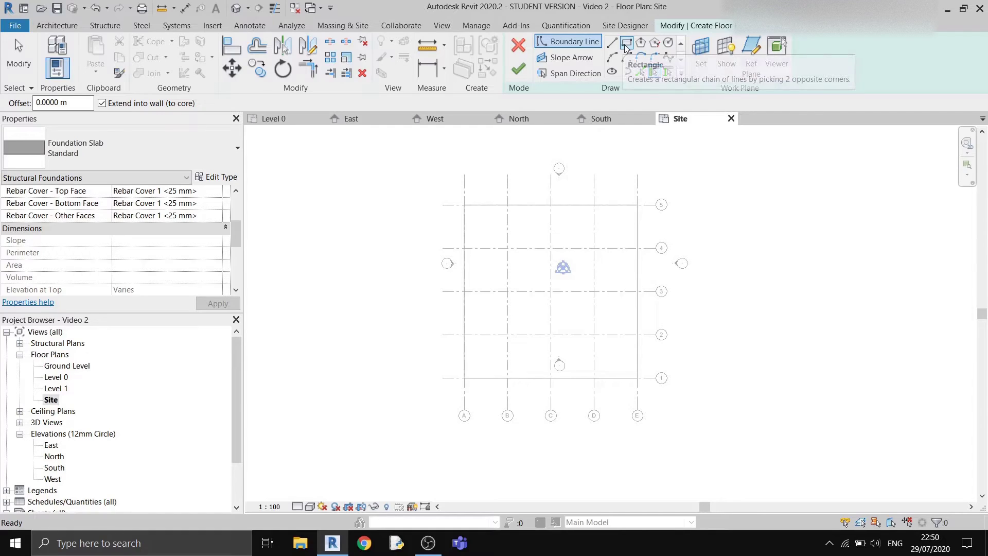
{"action": "left_click", "coordinate": [626, 46]}
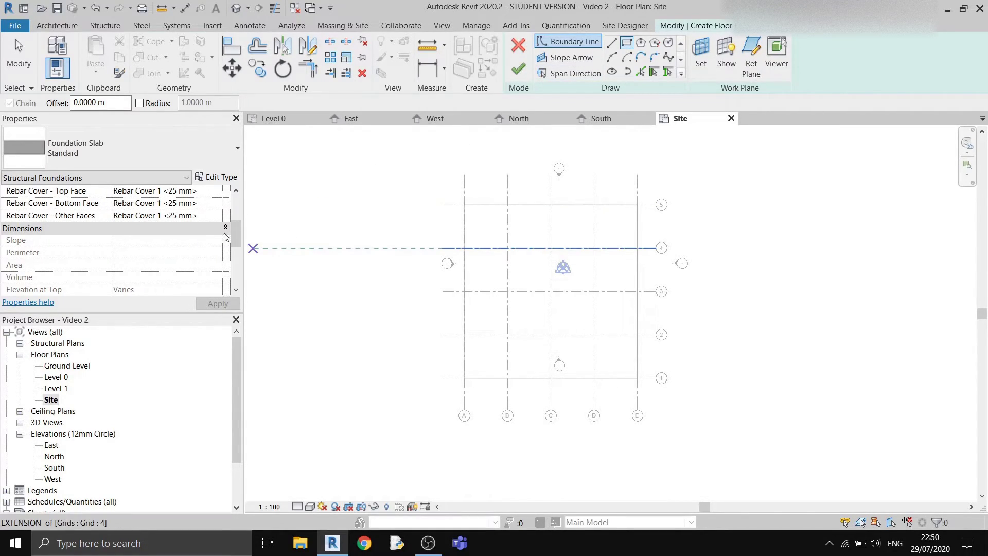
{"action": "scroll", "coordinate": [229, 236], "scroll_direction": "up", "scroll_amount": 2}
{"action": "scroll", "coordinate": [231, 221], "scroll_direction": "down", "scroll_amount": 3}
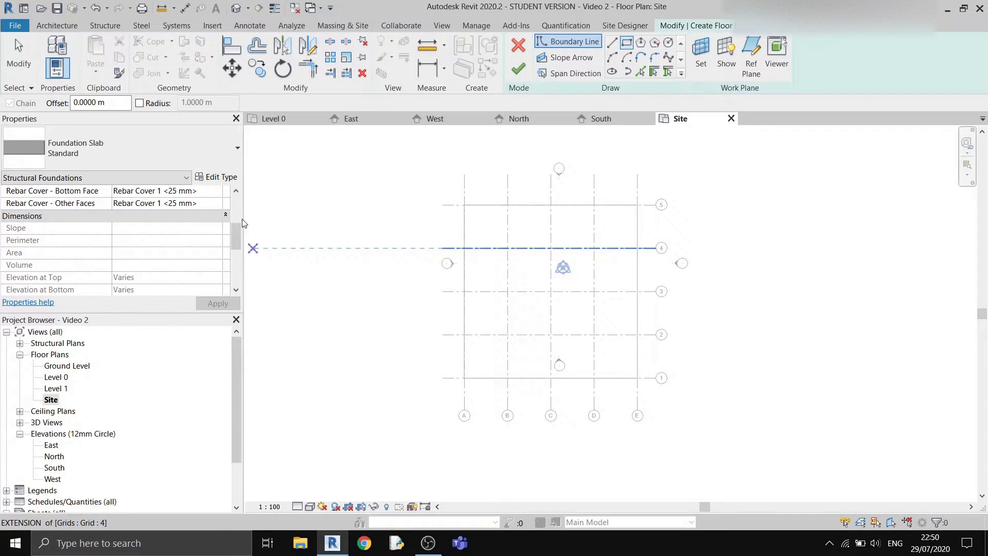
{"action": "scroll", "coordinate": [234, 231], "scroll_direction": "up", "scroll_amount": 5}
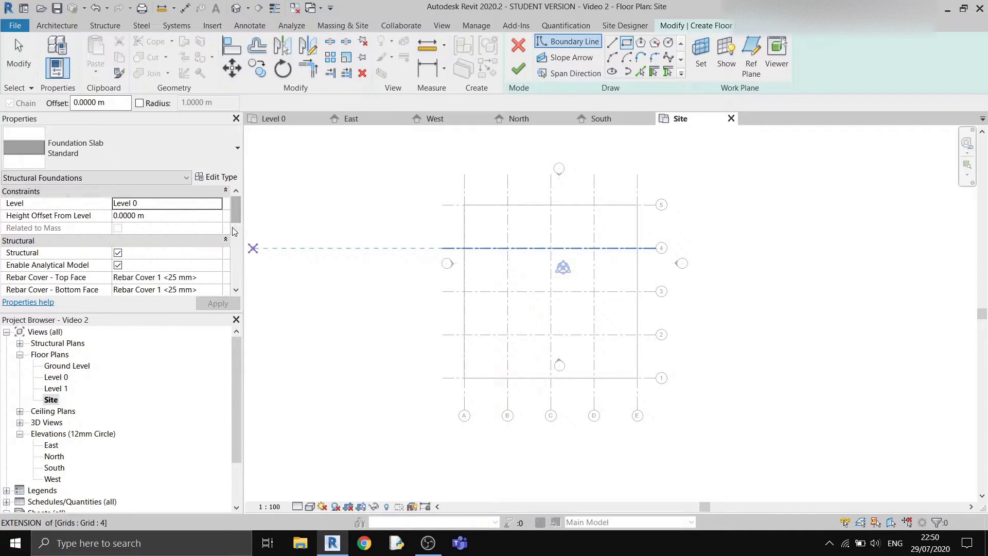
{"action": "left_click", "coordinate": [219, 203]}
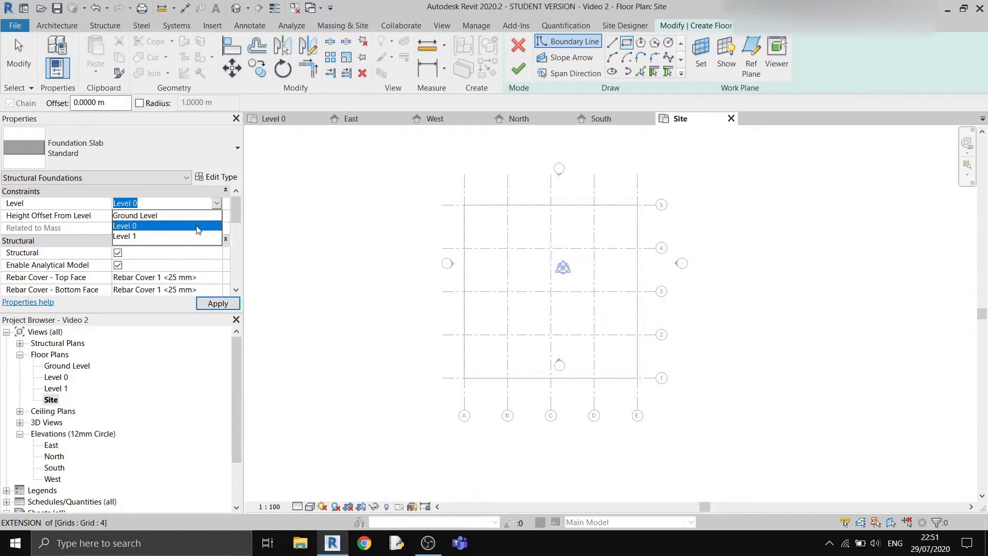
{"action": "left_click", "coordinate": [198, 227]}
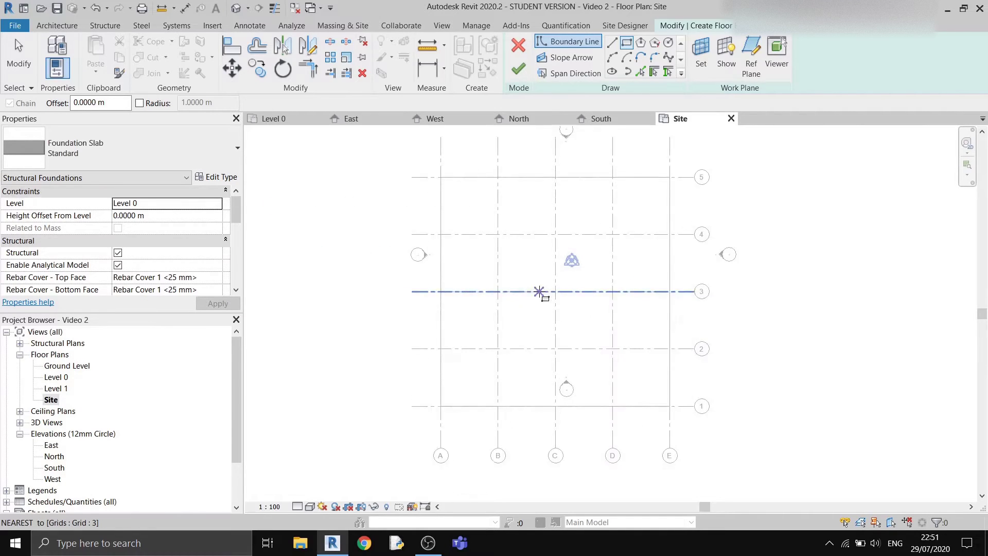
Sketch the slab rectangle from grid B/4 to D/2 and finish the slab.
{"action": "scroll", "coordinate": [539, 291], "scroll_direction": "up", "scroll_amount": 2}
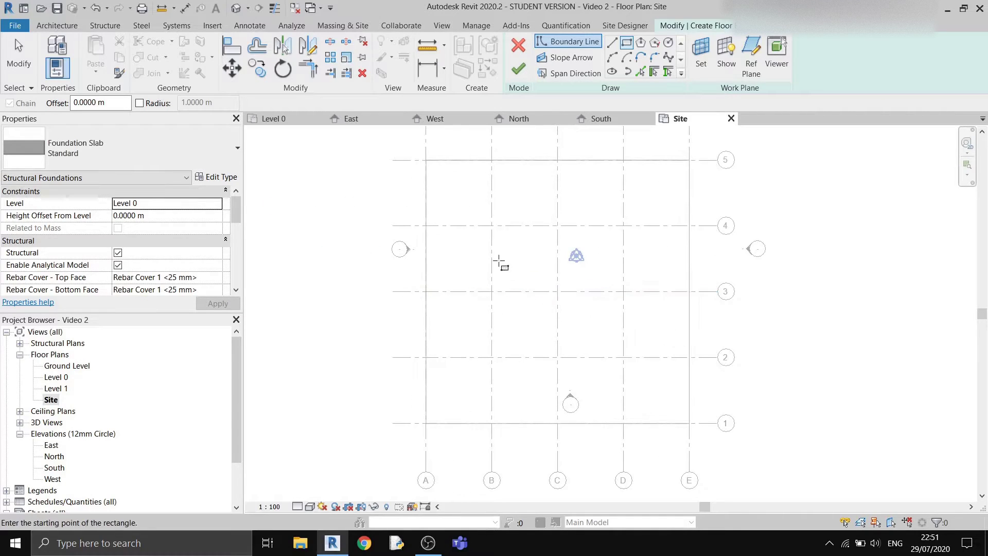
{"action": "left_click", "coordinate": [491, 226]}
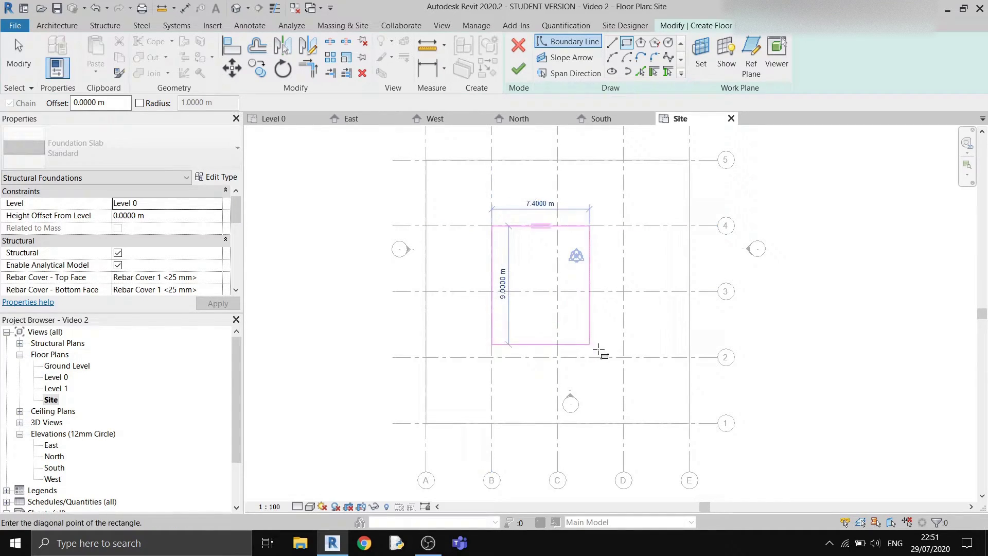
{"action": "left_click", "coordinate": [623, 357]}
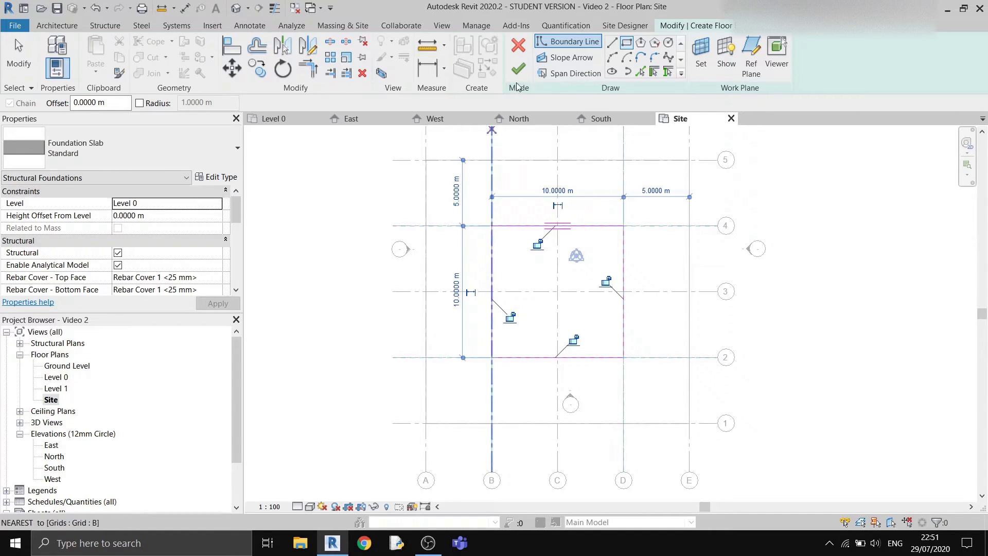
{"action": "left_click", "coordinate": [519, 69]}
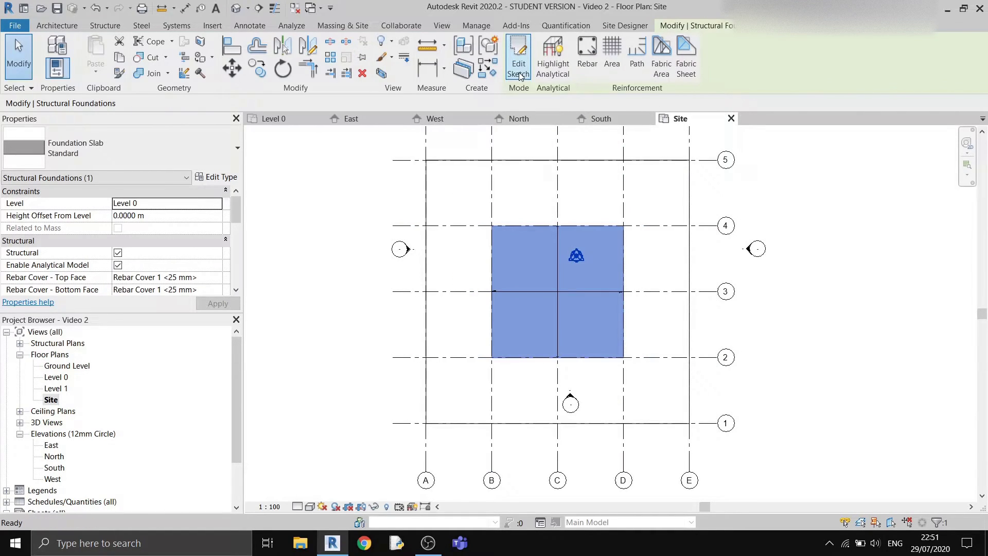
In the default 3D view, set the foundation slab's level to Ground Level.
{"action": "left_click", "coordinate": [237, 9]}
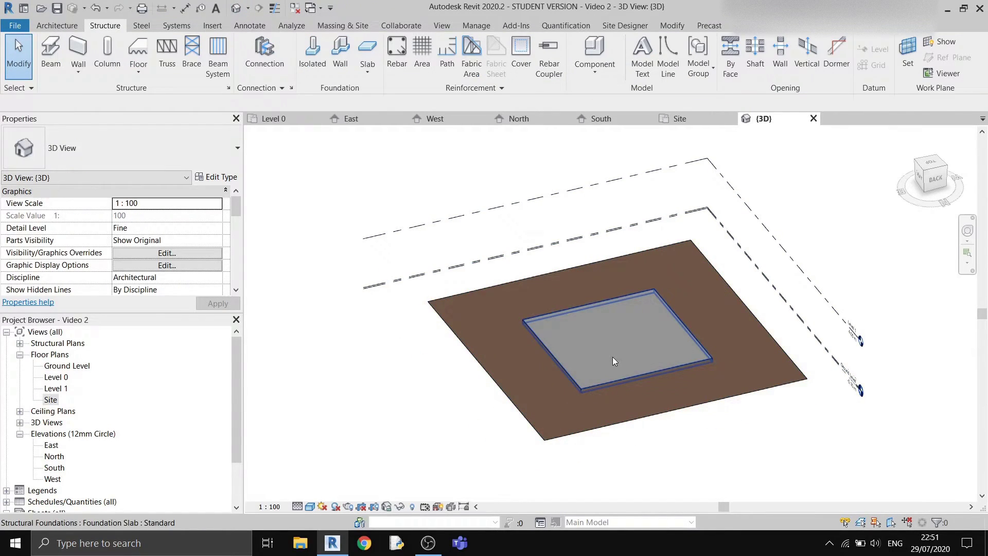
{"action": "middle_click_drag", "start_coordinate": [612, 357], "coordinate": [646, 348], "text": "shift"}
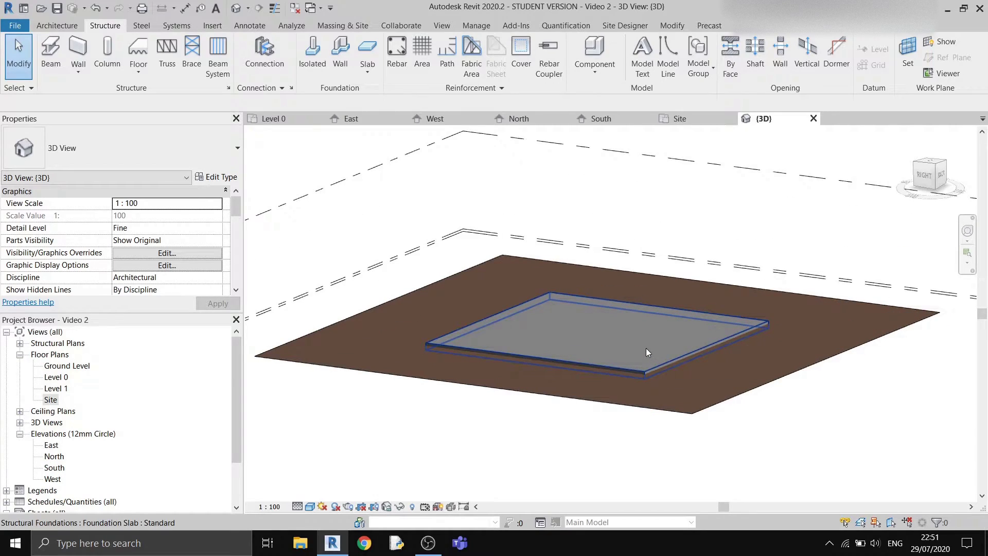
{"action": "left_click", "coordinate": [647, 345]}
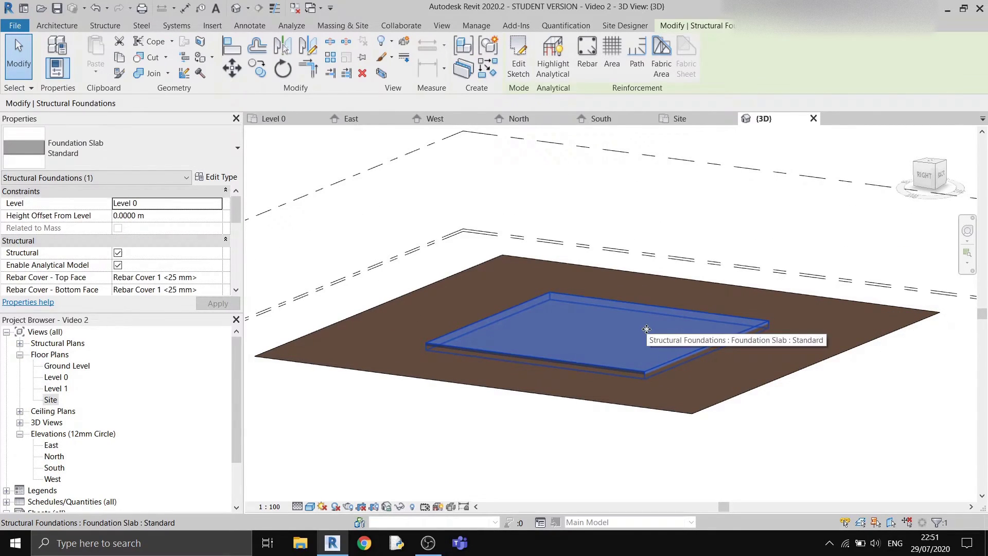
{"action": "middle_click_drag", "start_coordinate": [648, 328], "coordinate": [634, 400], "text": "shift"}
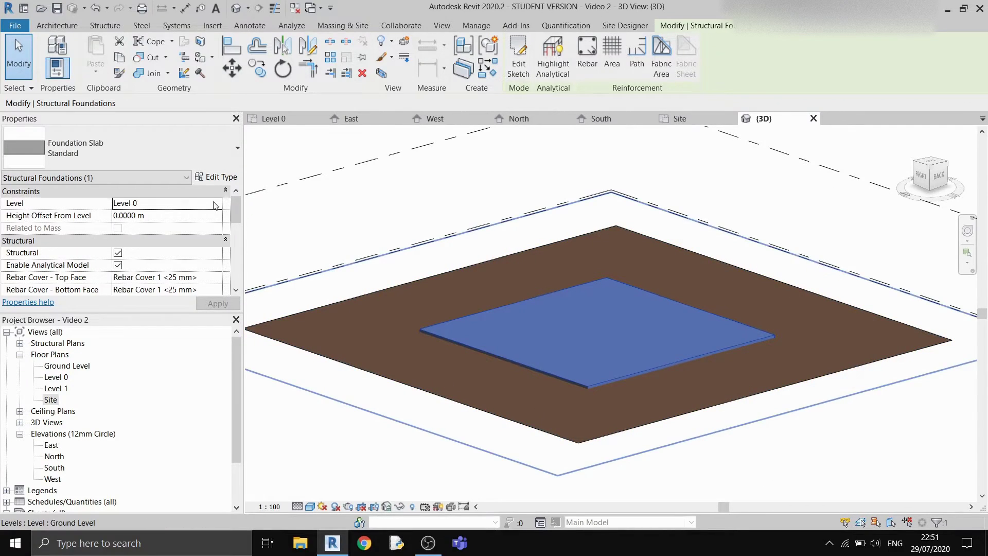
{"action": "left_click", "coordinate": [169, 203]}
{"action": "left_click", "coordinate": [217, 203]}
{"action": "left_click", "coordinate": [190, 215]}
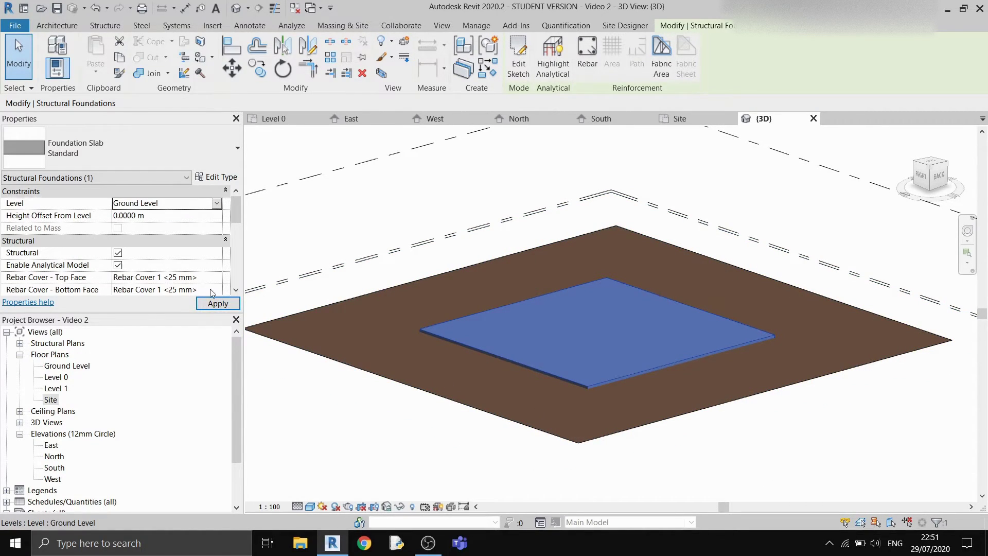
{"action": "left_click", "coordinate": [433, 200]}
{"action": "middle_click_drag", "start_coordinate": [432, 200], "coordinate": [539, 309], "text": "shift"}
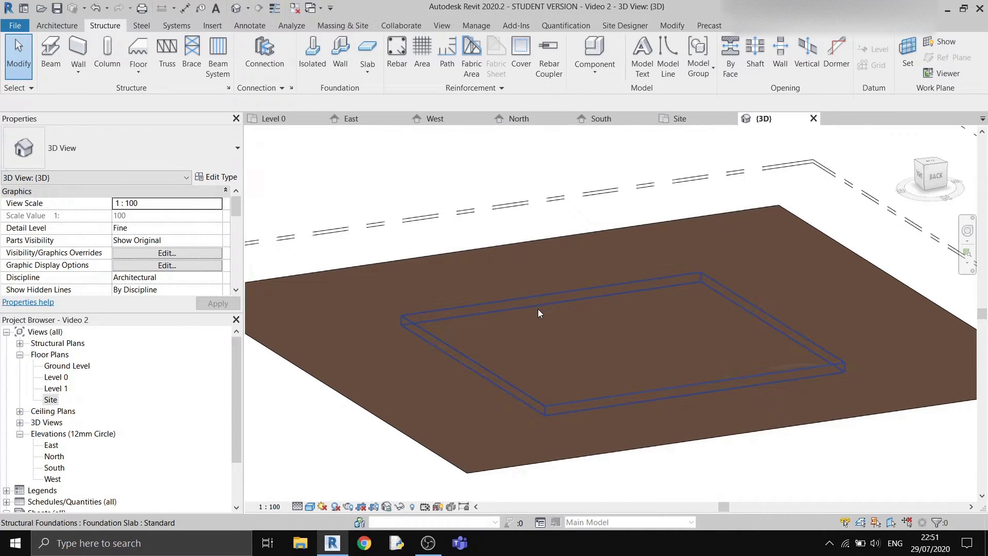
{"action": "middle_click_drag", "start_coordinate": [638, 326], "coordinate": [618, 376], "text": "shift"}
Set the slab's level back to Level 0, apply, and return to the Site plan.
{"action": "left_click", "coordinate": [612, 334]}
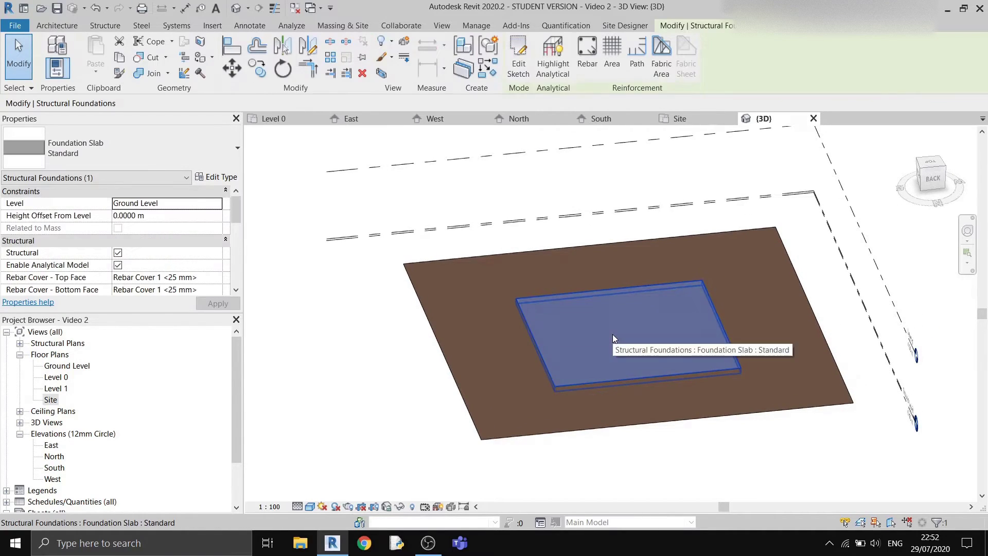
{"action": "left_click", "coordinate": [220, 203]}
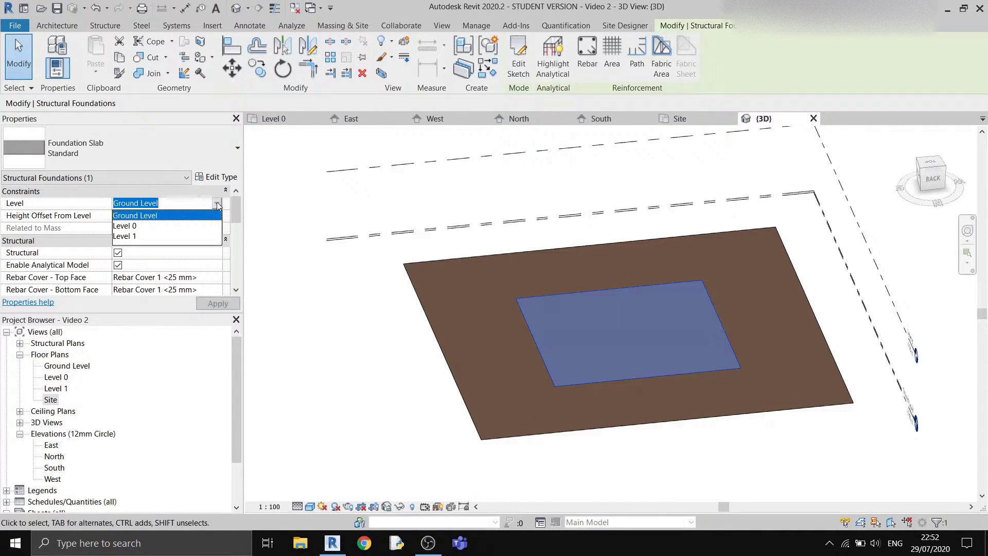
{"action": "left_click", "coordinate": [186, 226]}
{"action": "left_click", "coordinate": [215, 304]}
{"action": "key", "text": "Escape"}
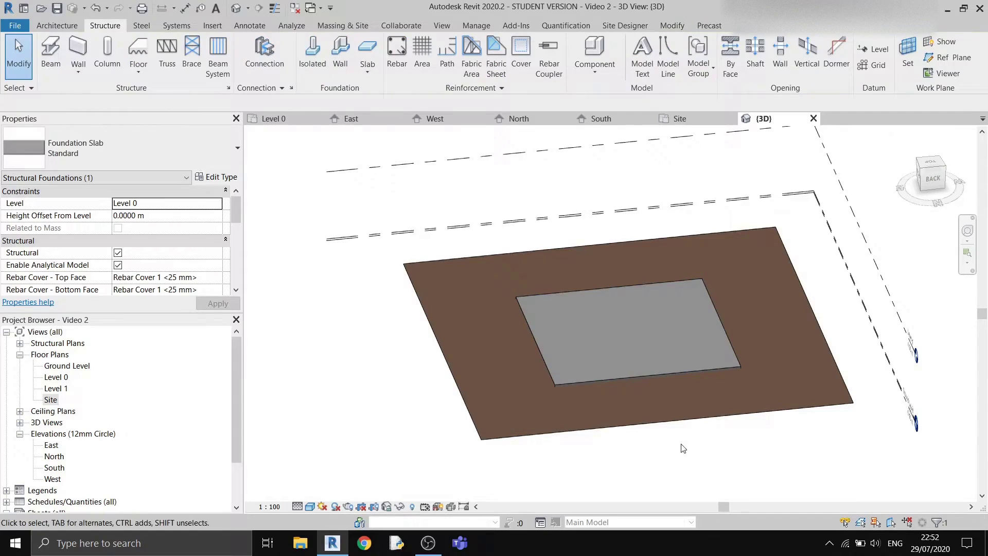
{"action": "scroll", "coordinate": [657, 413], "scroll_direction": "up", "scroll_amount": 5}
{"action": "middle_click_drag", "start_coordinate": [656, 412], "coordinate": [575, 400], "text": "shift"}
{"action": "scroll", "coordinate": [597, 346], "scroll_direction": "down", "scroll_amount": 5}
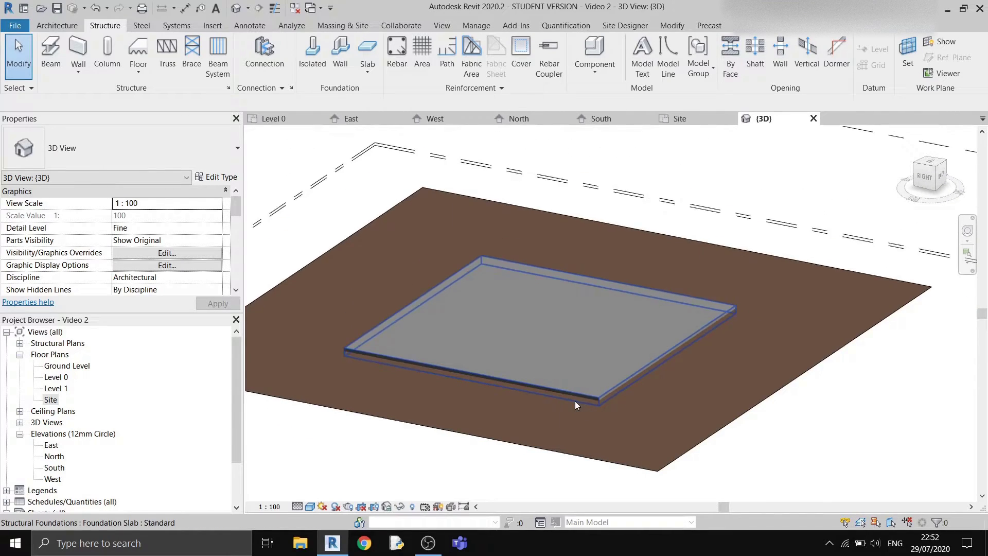
{"action": "scroll", "coordinate": [576, 401], "scroll_direction": "down", "scroll_amount": 3}
{"action": "left_click", "coordinate": [678, 119]}
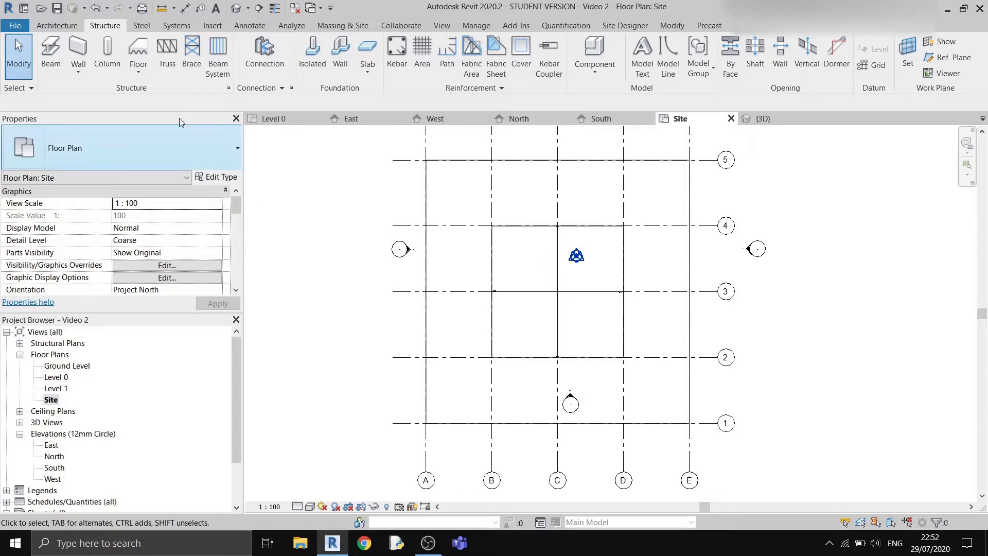
Start the structural Column tool, check the column type list, and open Load Family.
{"action": "left_click", "coordinate": [115, 62]}
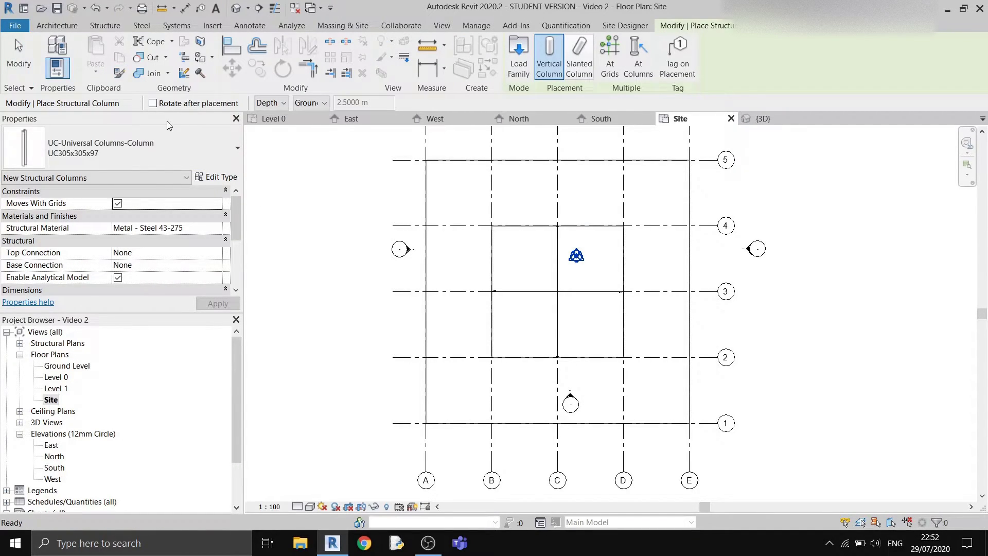
{"action": "left_click", "coordinate": [159, 146]}
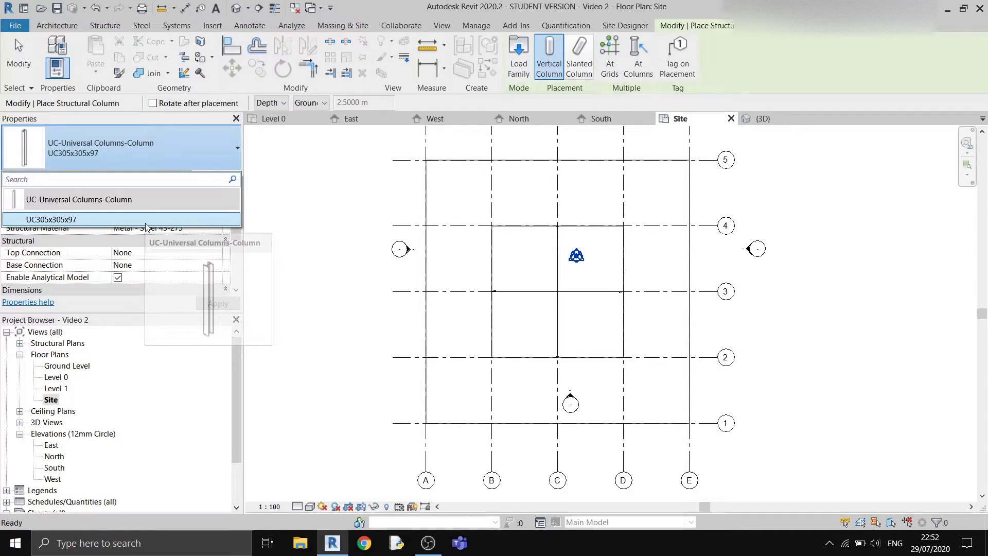
{"action": "left_click", "coordinate": [177, 151]}
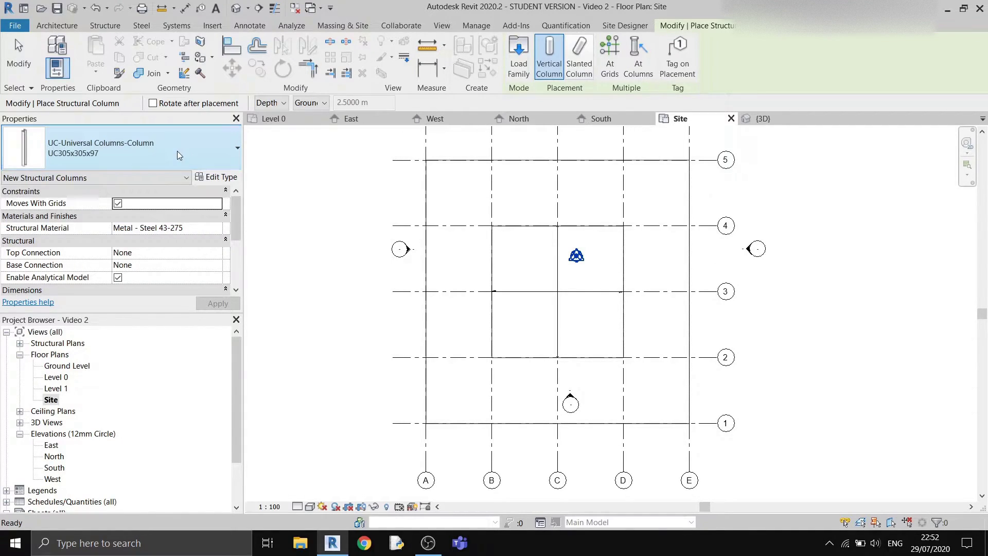
{"action": "left_click", "coordinate": [519, 56]}
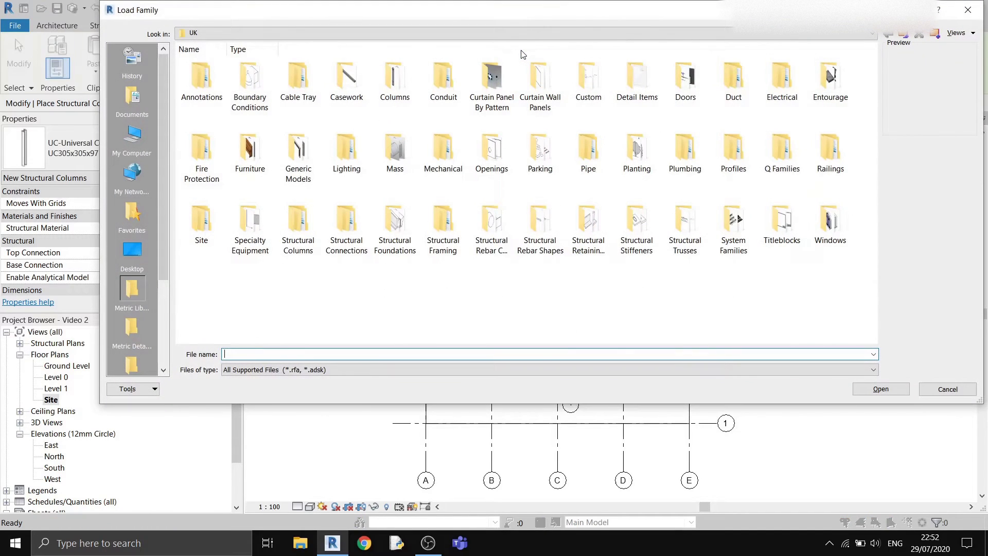
Load British Standard UC-Universal Columns-Column at UC203x203x60, overwriting the existing family version.
{"action": "double_click", "coordinate": [298, 226]}
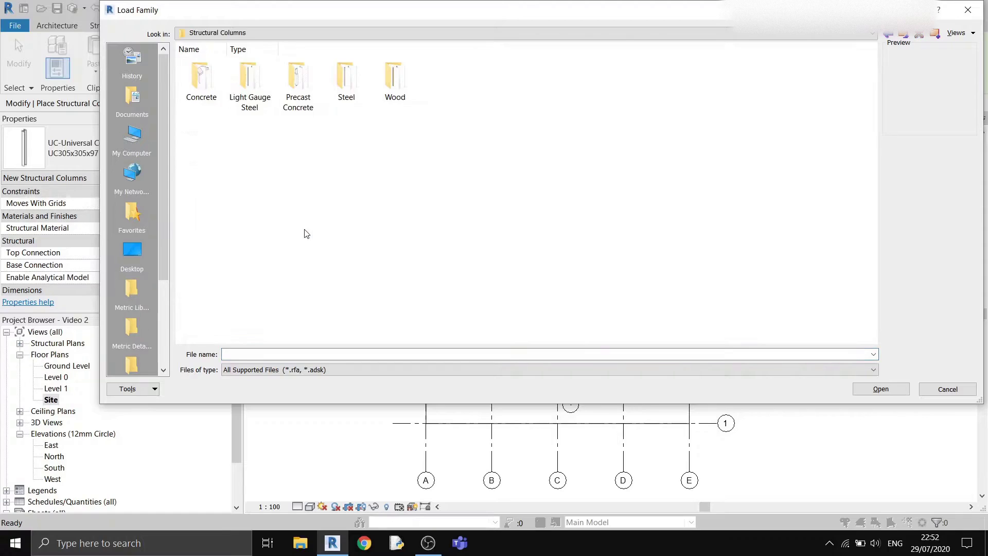
{"action": "double_click", "coordinate": [345, 89]}
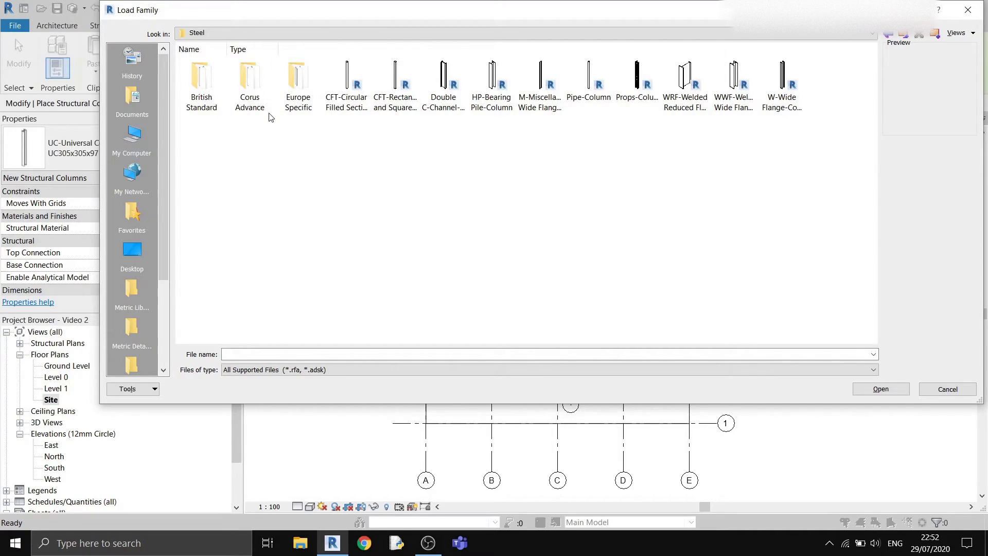
{"action": "double_click", "coordinate": [200, 82]}
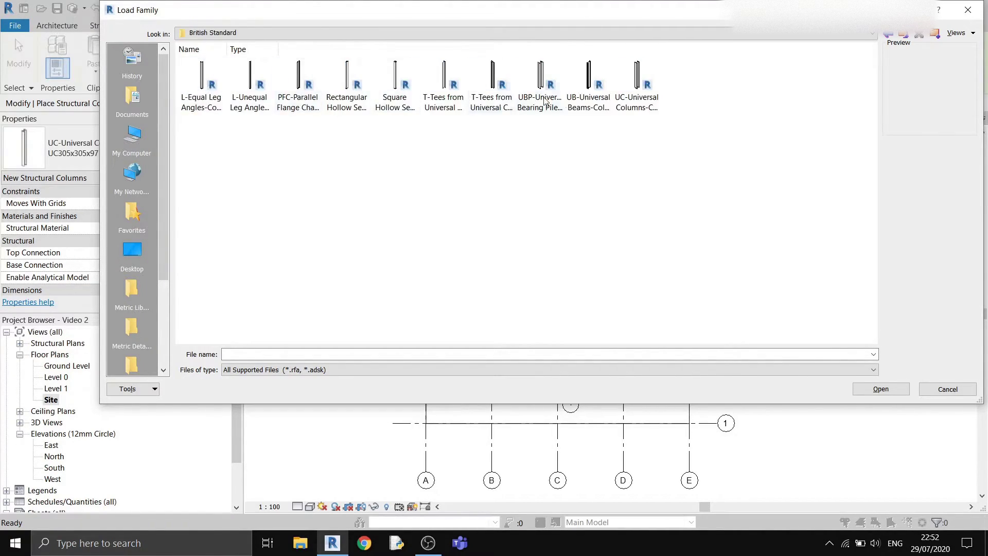
{"action": "left_click", "coordinate": [639, 109]}
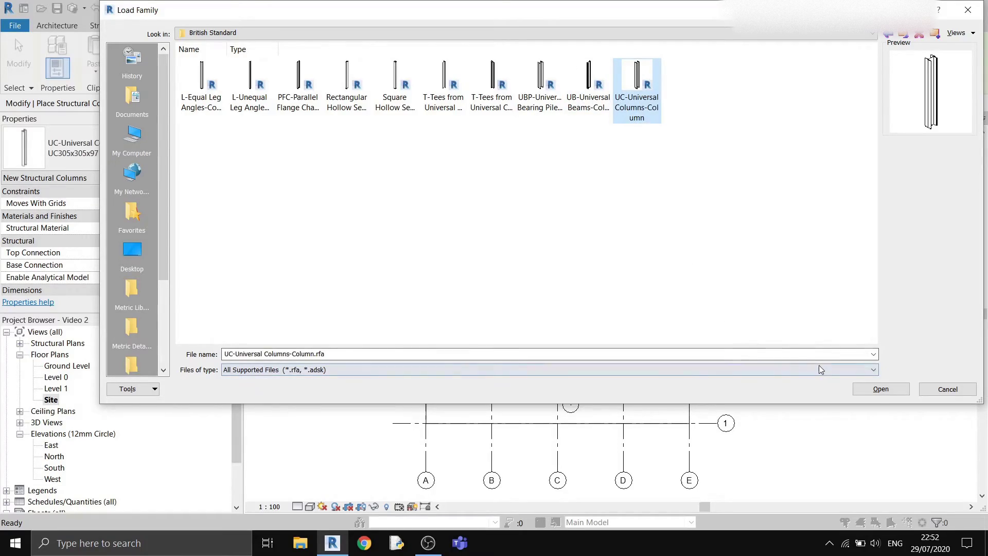
{"action": "left_click", "coordinate": [873, 391]}
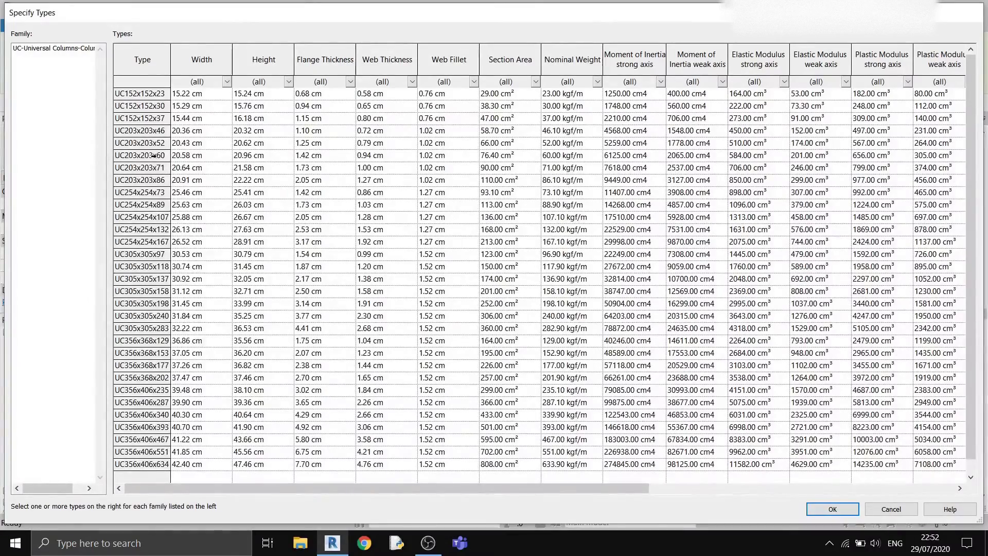
{"action": "left_click", "coordinate": [153, 155]}
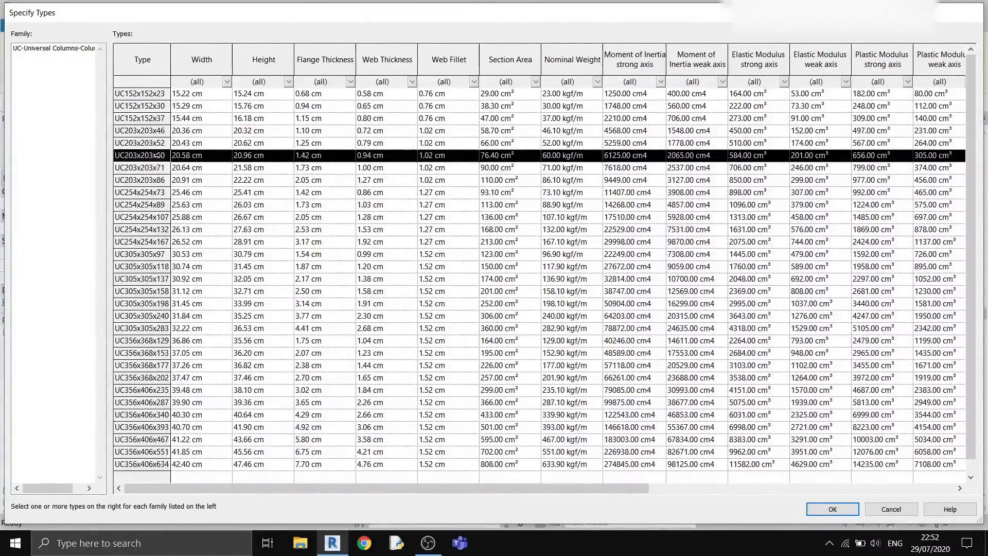
{"action": "left_click", "coordinate": [832, 509]}
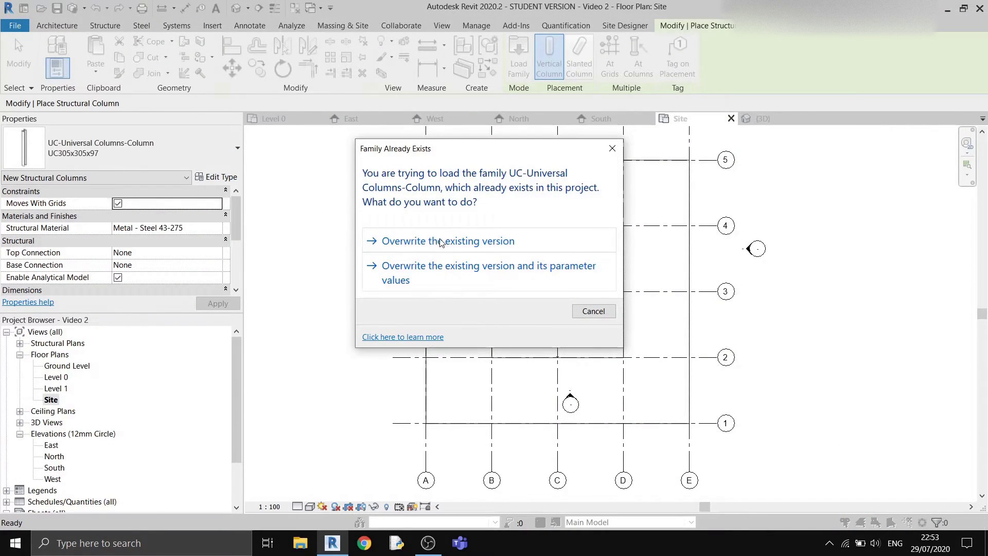
{"action": "left_click", "coordinate": [497, 244]}
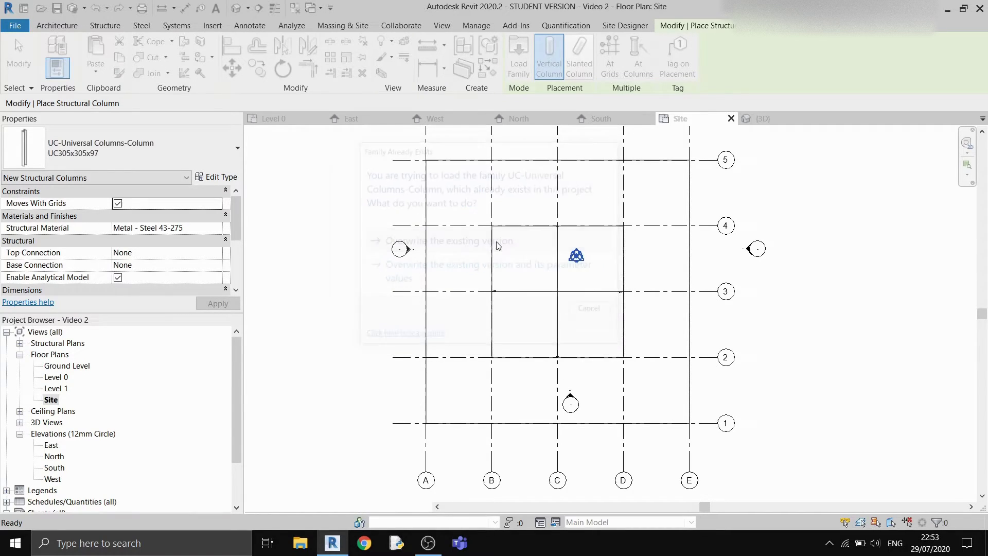
{"action": "left_click", "coordinate": [175, 150]}
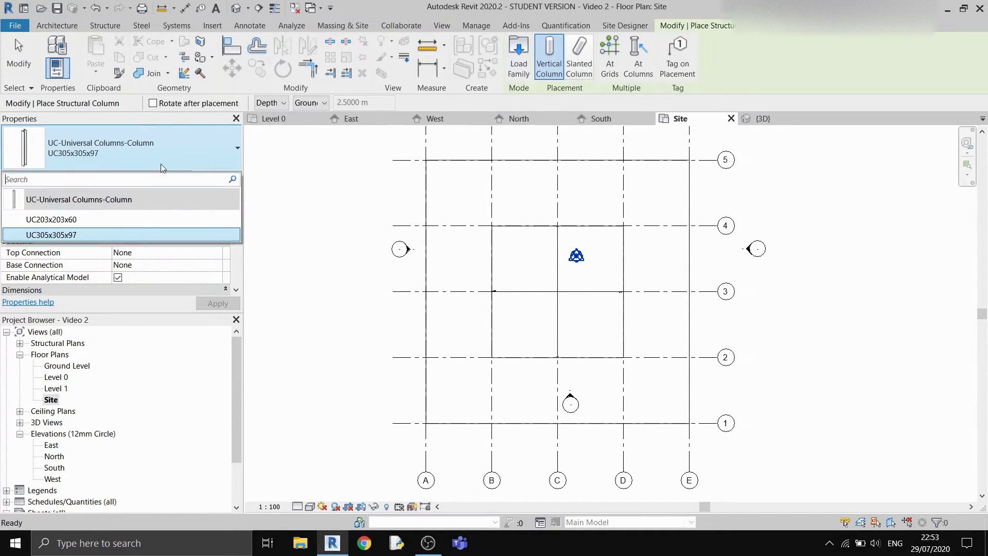
{"action": "mouse_move", "coordinate": [115, 217]}
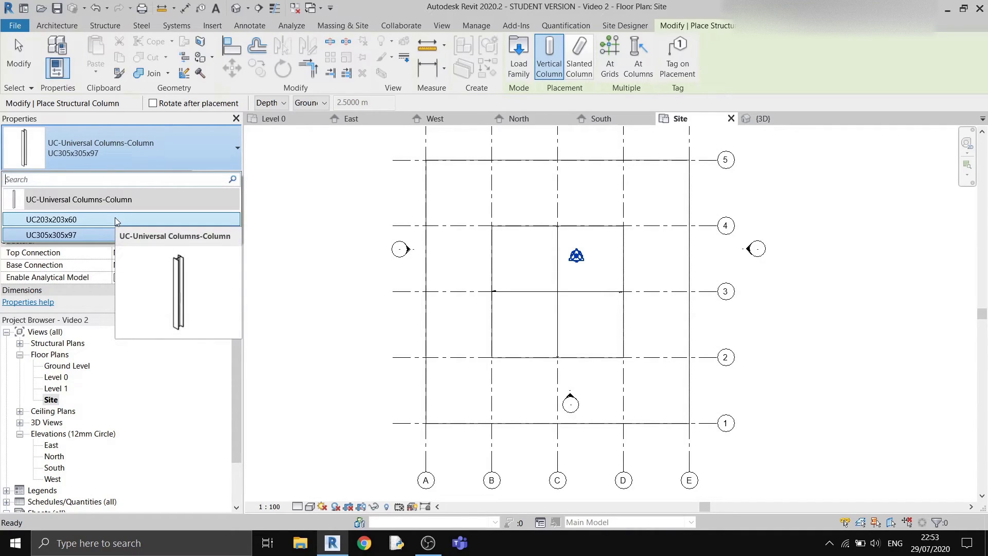
Choose the UC203x203x60 column type and set columns to Height up to Level 1.
{"action": "left_click", "coordinate": [117, 217]}
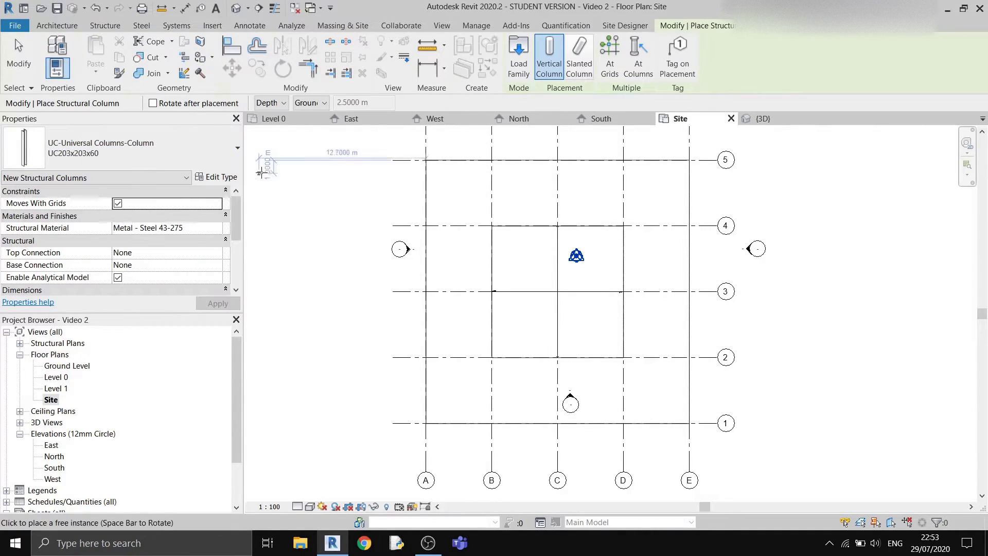
{"action": "middle_click_drag", "start_coordinate": [281, 156], "coordinate": [287, 189]}
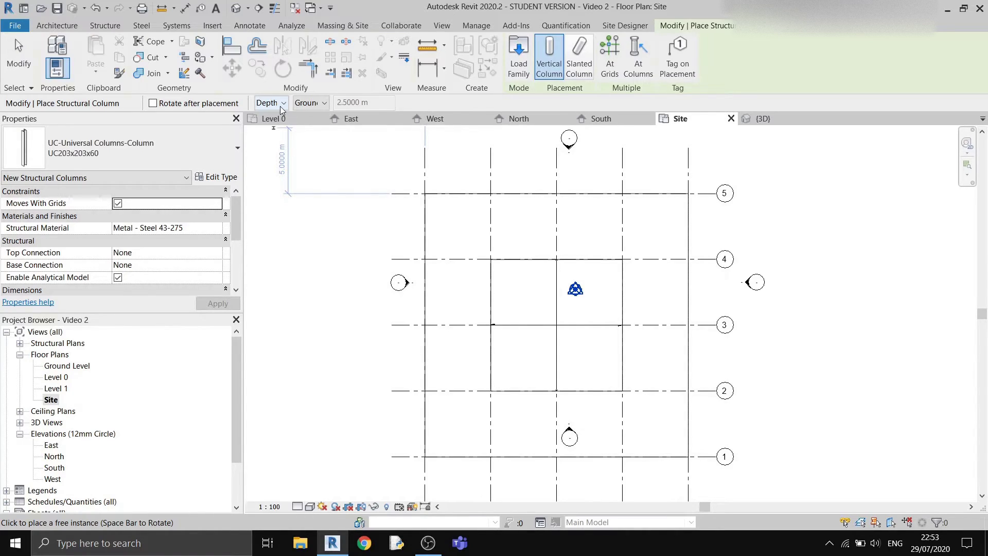
{"action": "left_click", "coordinate": [282, 103]}
{"action": "left_click", "coordinate": [284, 125]}
{"action": "scroll", "coordinate": [466, 260], "scroll_direction": "up", "scroll_amount": 1}
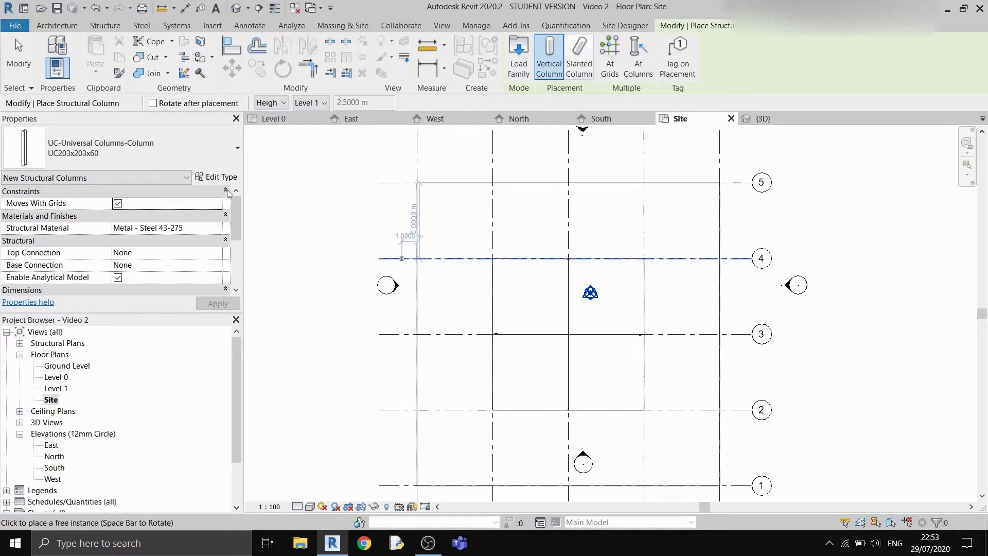
{"action": "left_click", "coordinate": [282, 103]}
{"action": "left_click", "coordinate": [282, 125]}
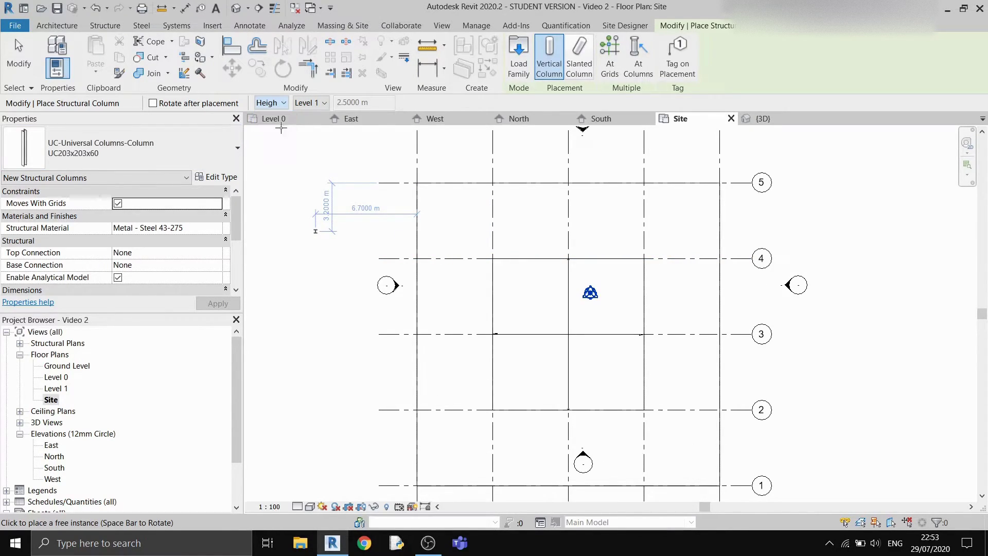
{"action": "scroll", "coordinate": [494, 252], "scroll_direction": "up", "scroll_amount": 2}
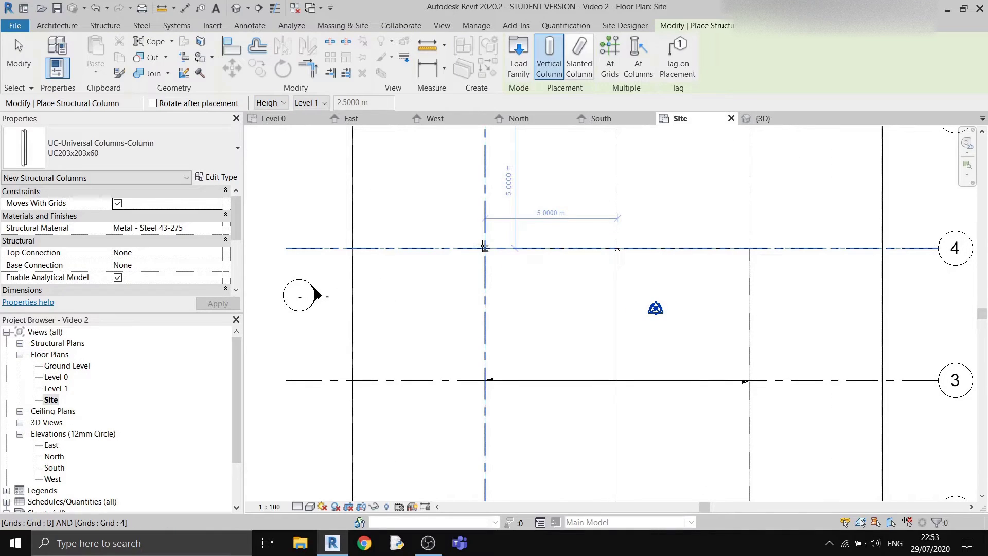
Place columns at grids B/4, B/3, B/2, D/2, D/3 and D/4, then view them in 3D.
{"action": "left_click", "coordinate": [484, 246]}
{"action": "scroll", "coordinate": [484, 246], "scroll_direction": "down", "scroll_amount": 4}
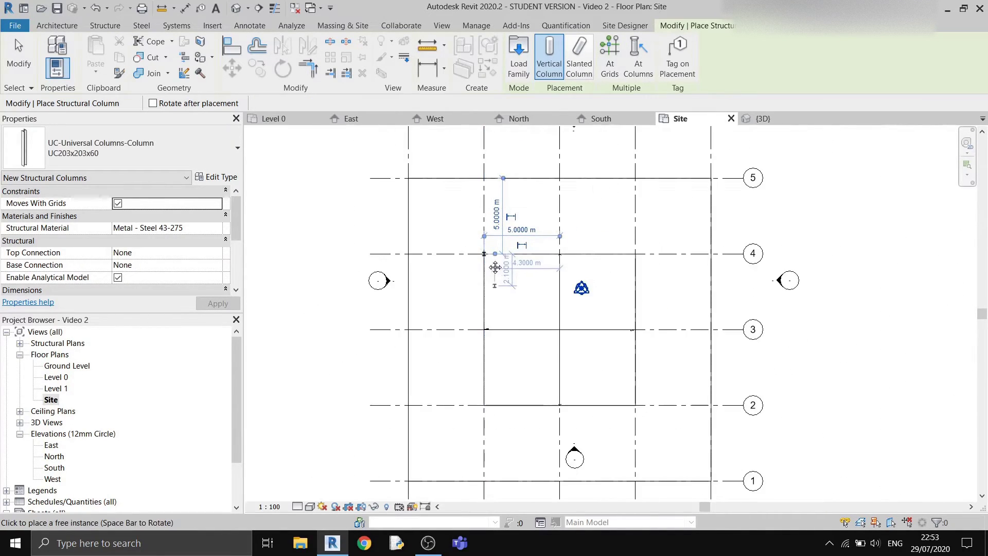
{"action": "left_click", "coordinate": [461, 270]}
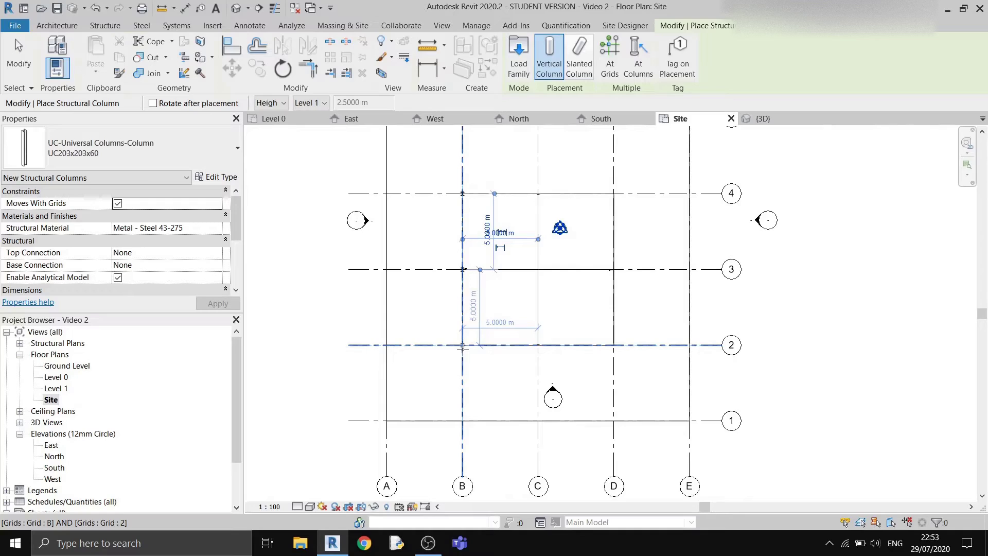
{"action": "left_click", "coordinate": [463, 345]}
{"action": "left_click", "coordinate": [614, 345]}
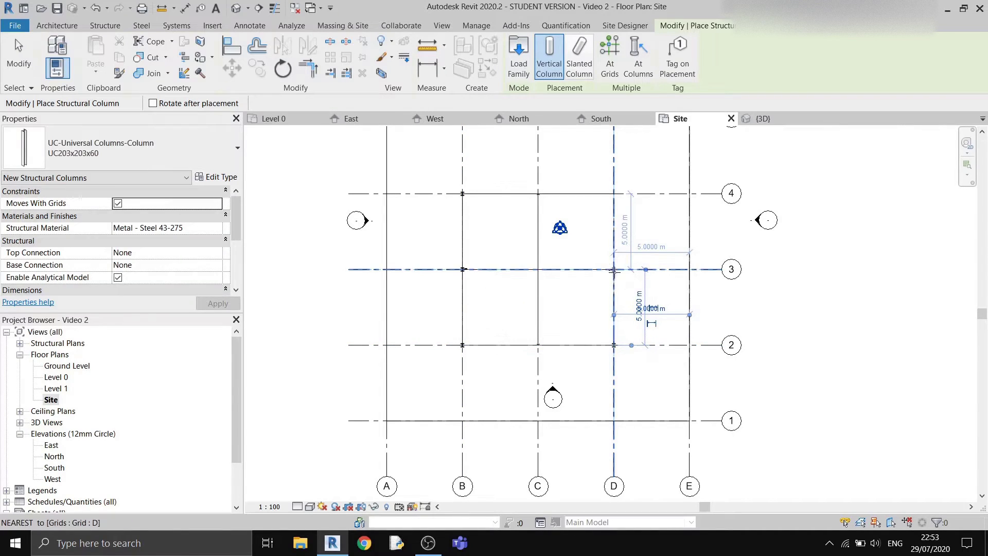
{"action": "left_click", "coordinate": [614, 269]}
{"action": "left_click", "coordinate": [615, 192]}
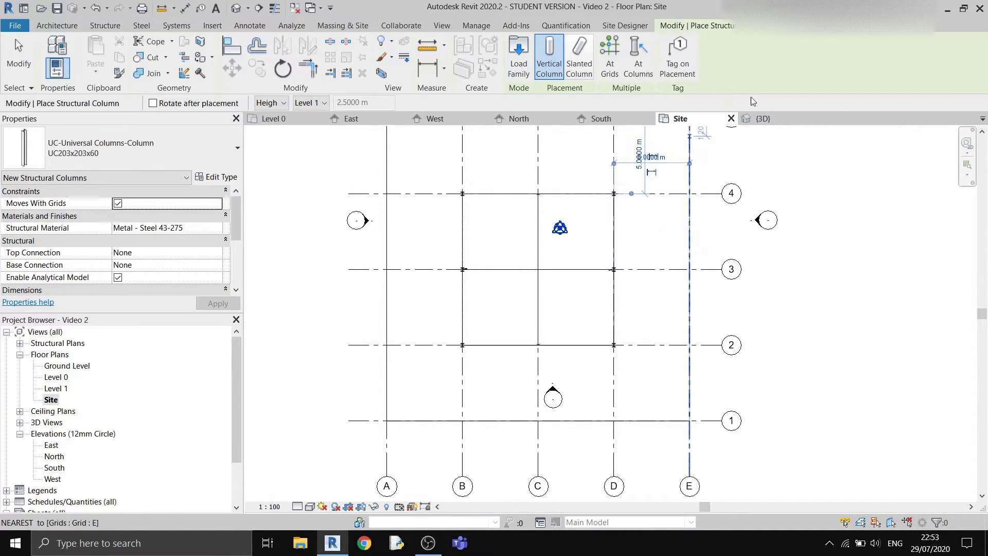
{"action": "left_click", "coordinate": [764, 119]}
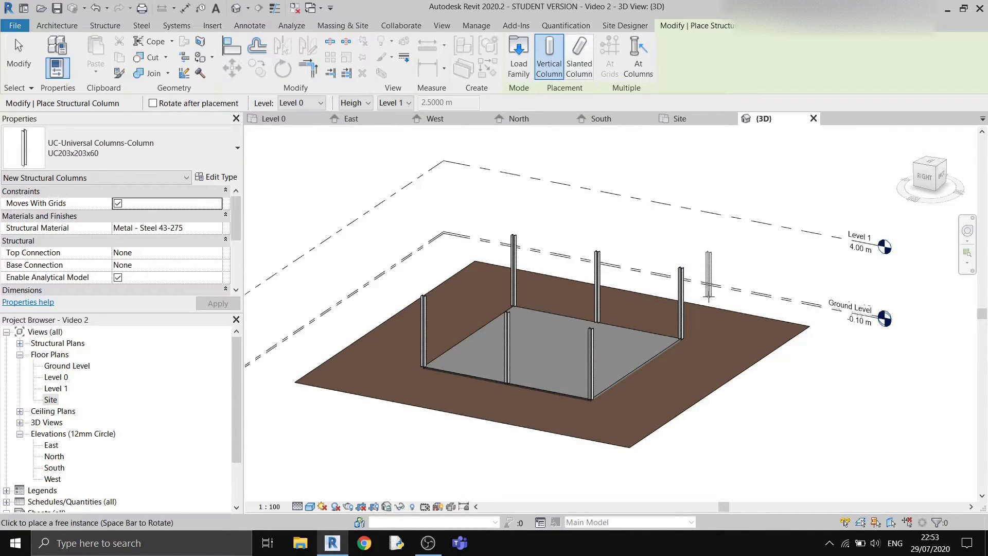
Inspect the columns from the ViewCube's BACK view, zoomed in, then return to the Site plan.
{"action": "middle_click_drag", "start_coordinate": [711, 301], "coordinate": [642, 282], "text": "shift"}
{"action": "middle_click_drag", "start_coordinate": [557, 268], "coordinate": [614, 224], "text": "shift"}
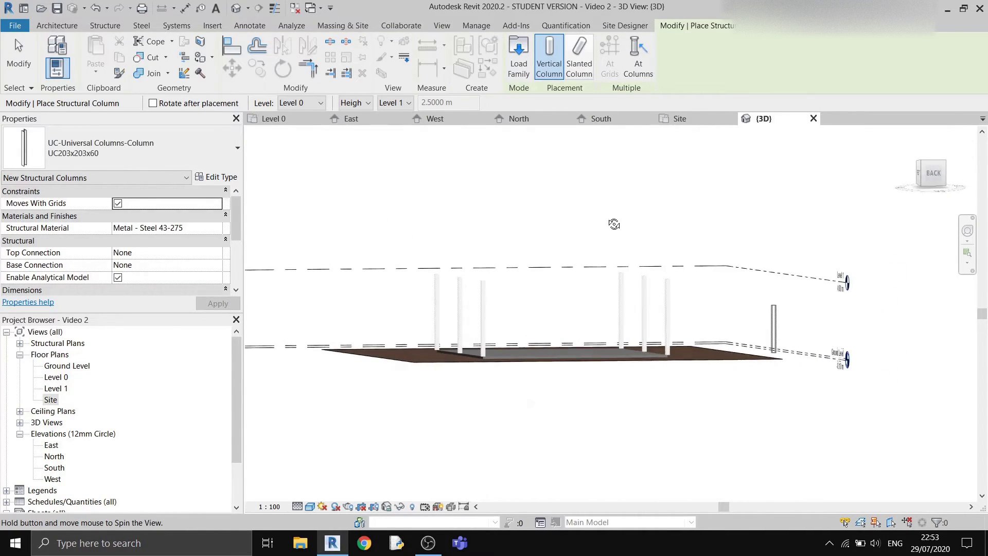
{"action": "left_click", "coordinate": [932, 172]}
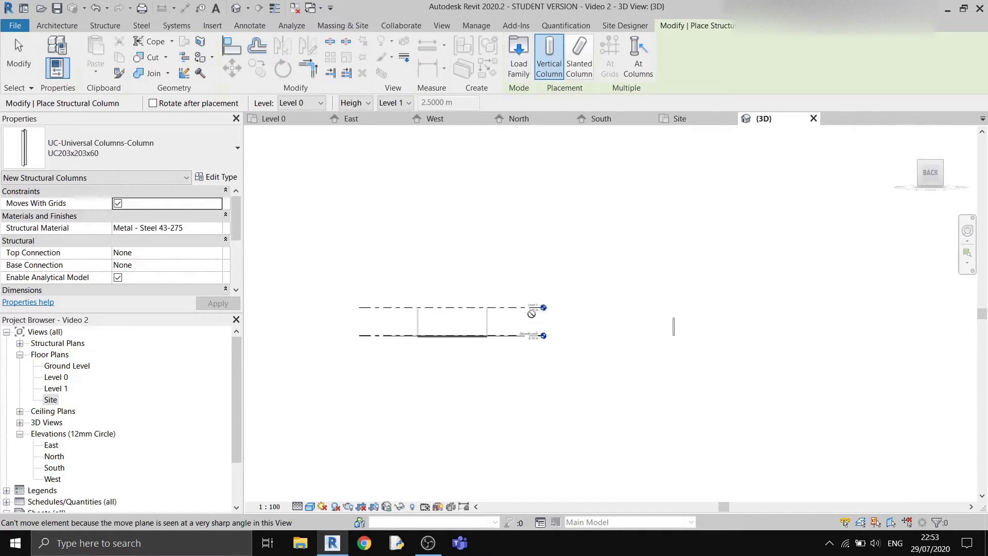
{"action": "scroll", "coordinate": [538, 309], "scroll_direction": "up", "scroll_amount": 5}
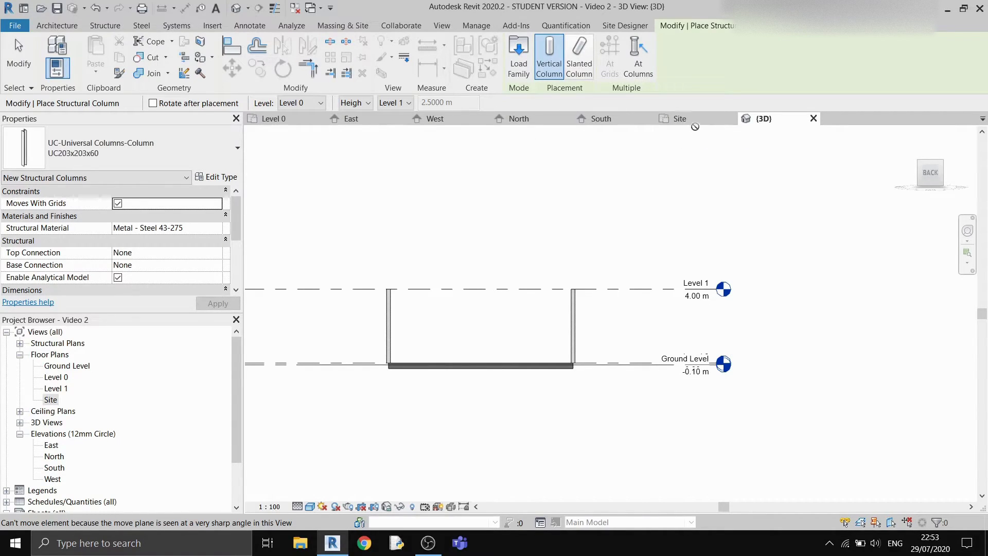
{"action": "left_click", "coordinate": [701, 125]}
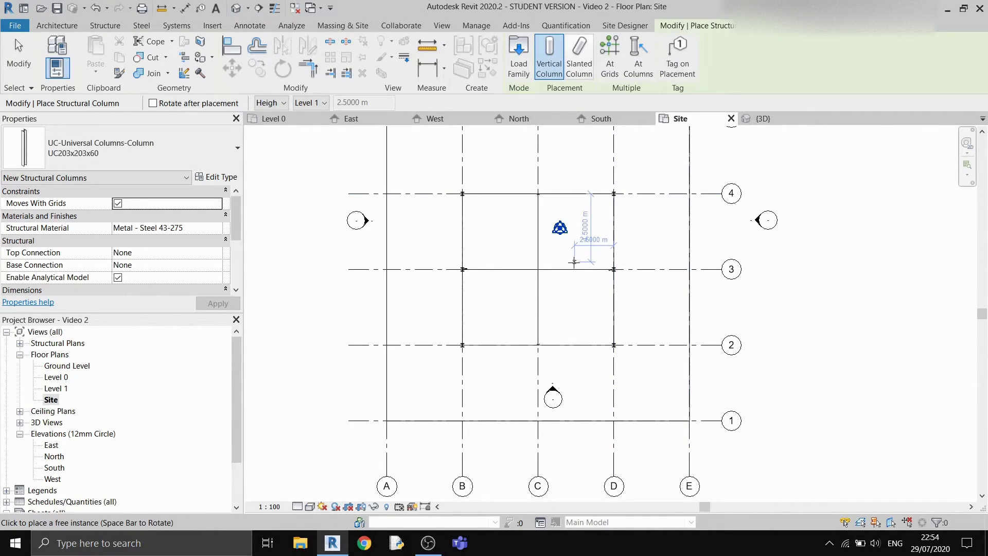
Start the Beam tool with type UB305x165x40, Level 1 placement plane and Fine detail level.
{"action": "key", "text": "Escape"}
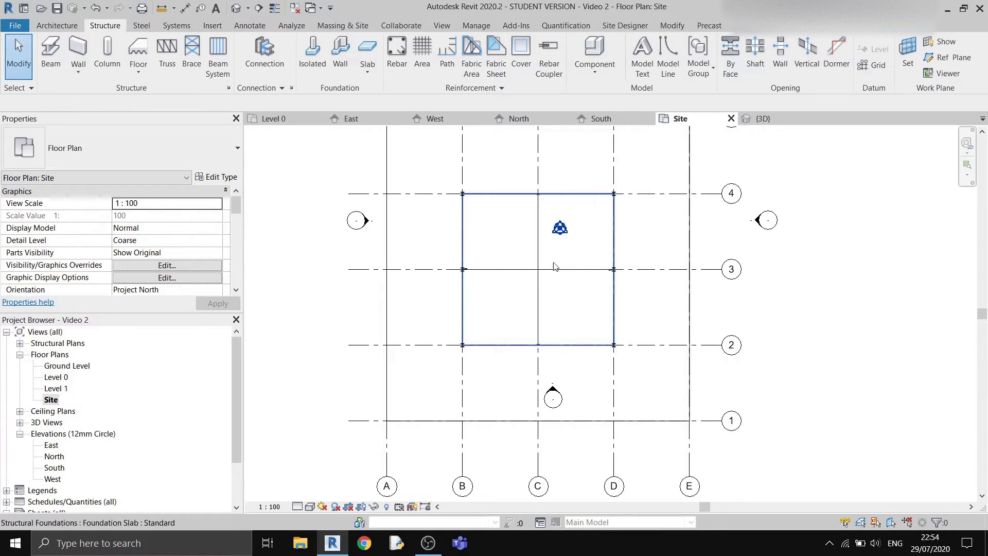
{"action": "left_click", "coordinate": [60, 66]}
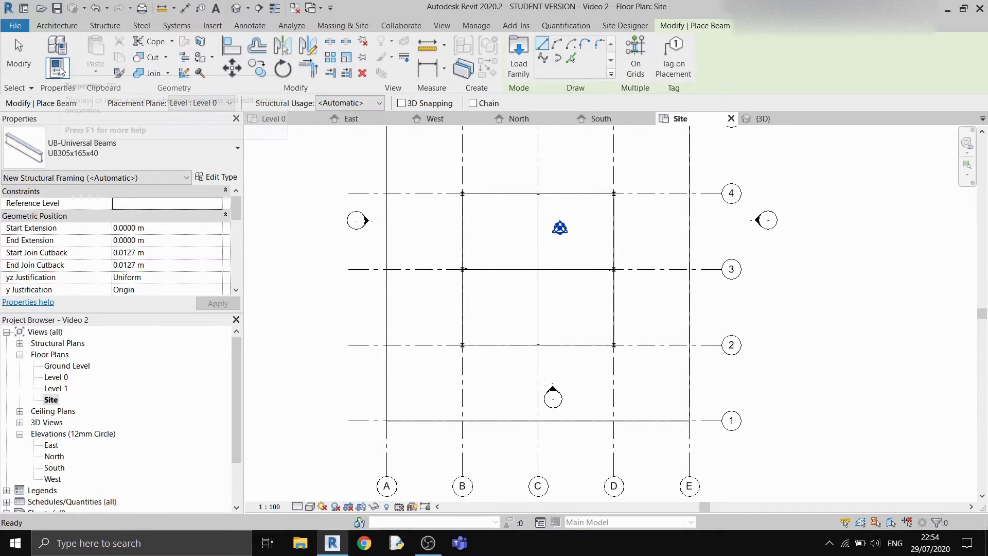
{"action": "left_click", "coordinate": [66, 144]}
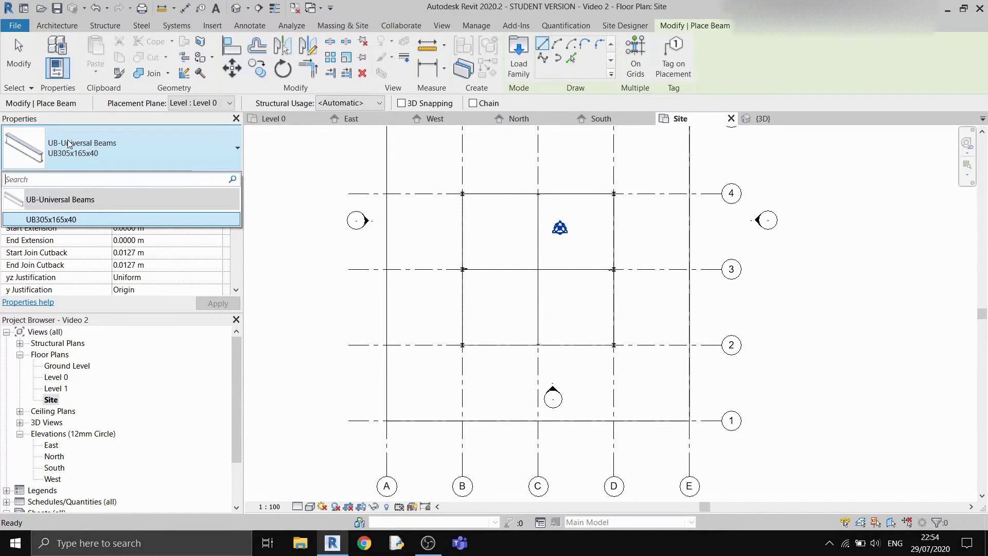
{"action": "left_click", "coordinate": [66, 145]}
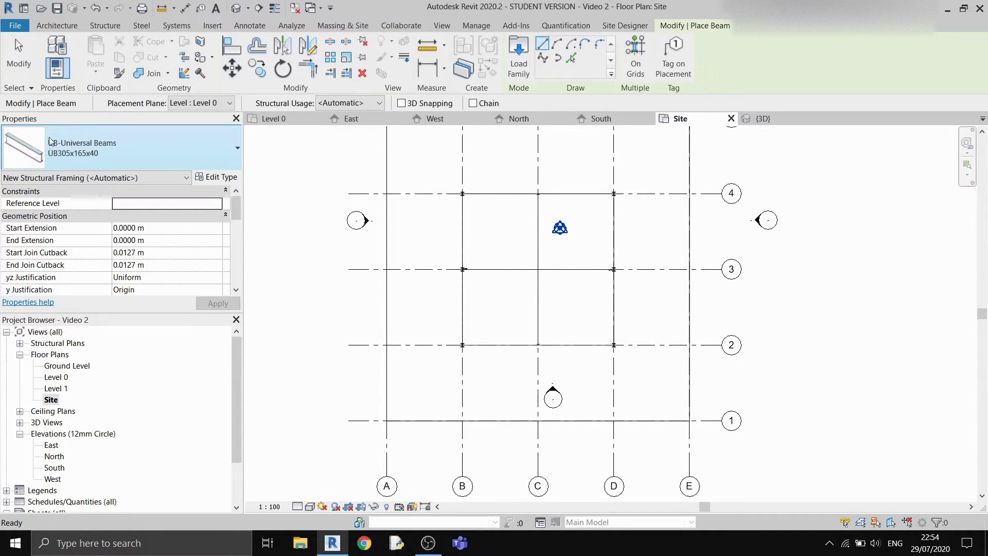
{"action": "left_click", "coordinate": [196, 105]}
{"action": "left_click", "coordinate": [202, 136]}
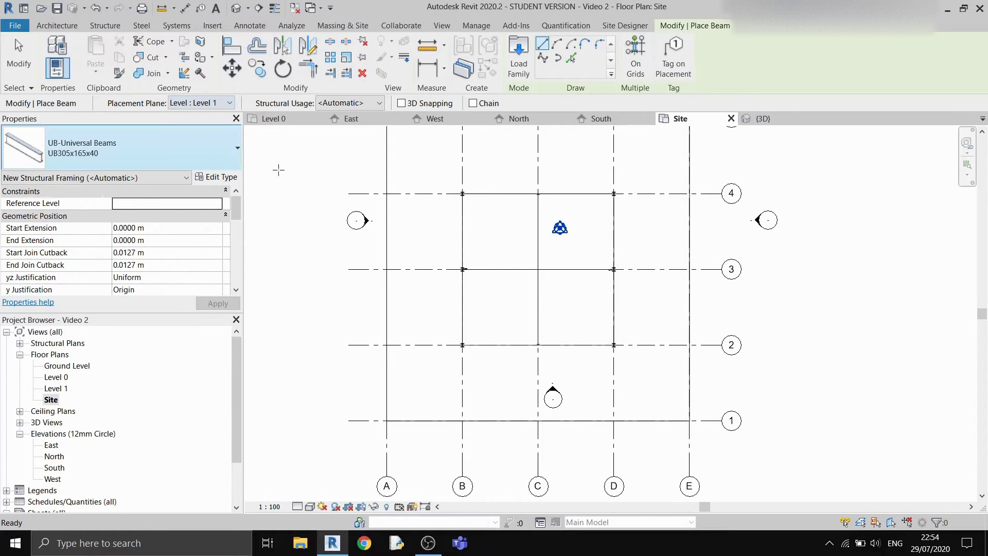
{"action": "scroll", "coordinate": [452, 194], "scroll_direction": "up", "scroll_amount": 5}
{"action": "scroll", "coordinate": [453, 193], "scroll_direction": "up", "scroll_amount": 4}
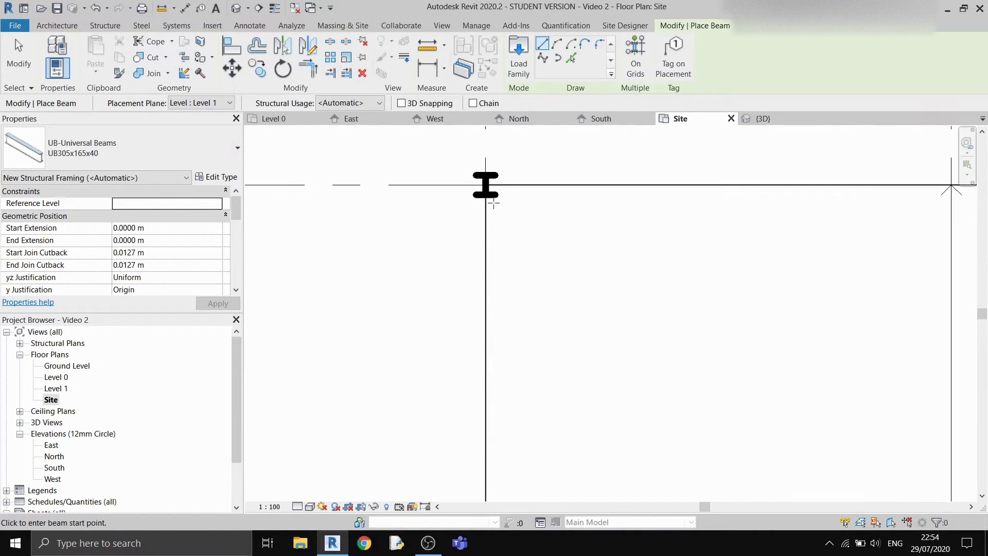
{"action": "scroll", "coordinate": [485, 194], "scroll_direction": "up", "scroll_amount": 3}
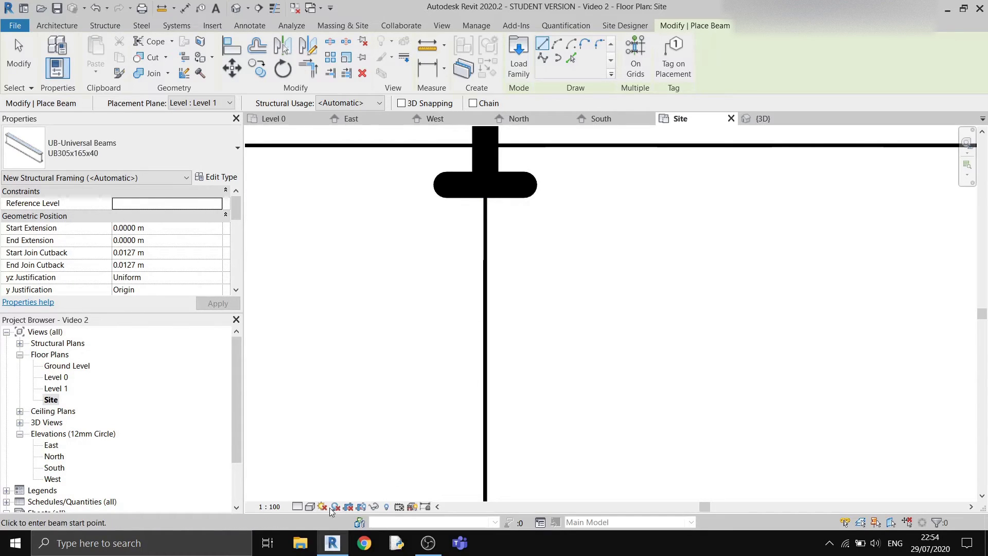
{"action": "scroll", "coordinate": [506, 136], "scroll_direction": "down", "scroll_amount": 3}
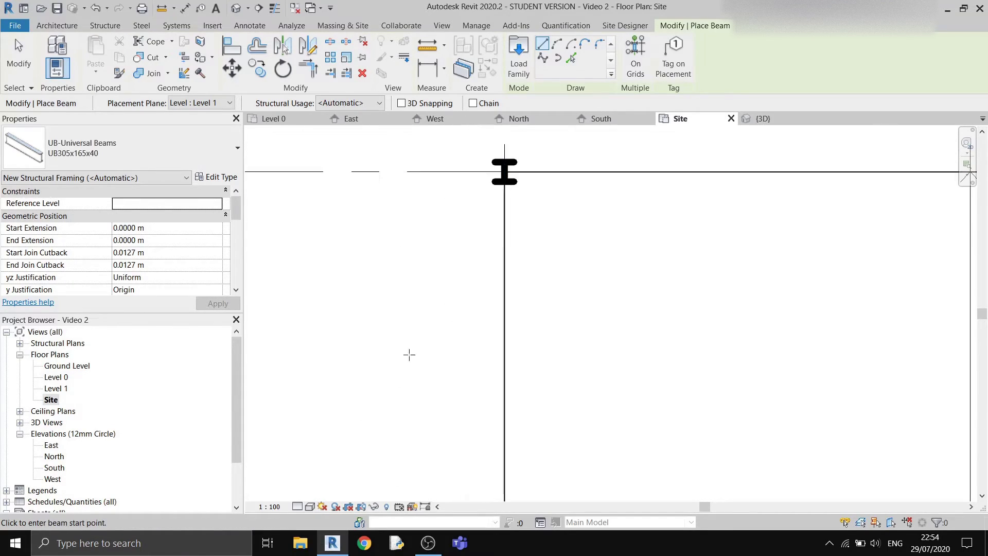
{"action": "left_click", "coordinate": [297, 506]}
{"action": "left_click", "coordinate": [315, 492]}
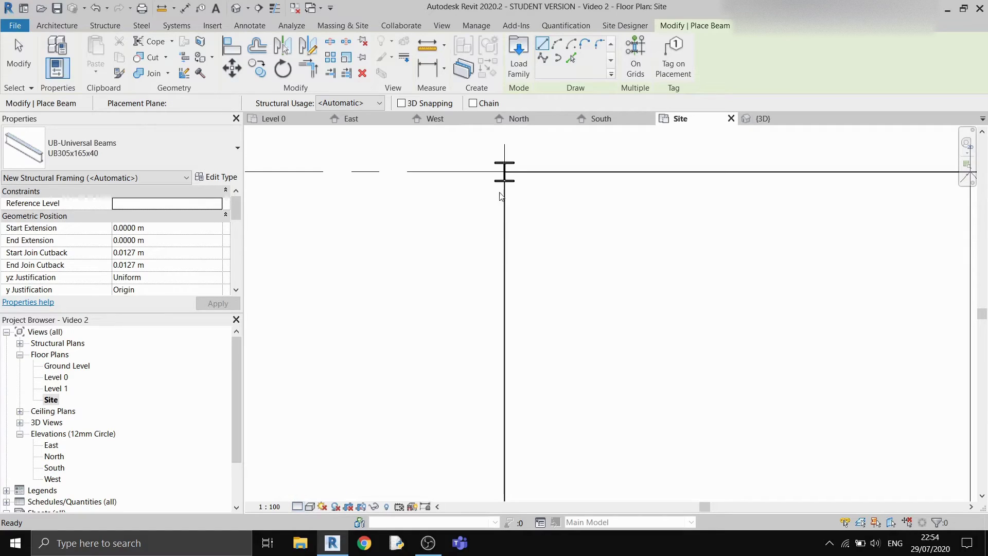
Draw the first eaves beam between the grid B columns and begin the second one.
{"action": "scroll", "coordinate": [506, 152], "scroll_direction": "up", "scroll_amount": 3}
{"action": "scroll", "coordinate": [510, 158], "scroll_direction": "up", "scroll_amount": 2}
{"action": "left_click", "coordinate": [523, 253]}
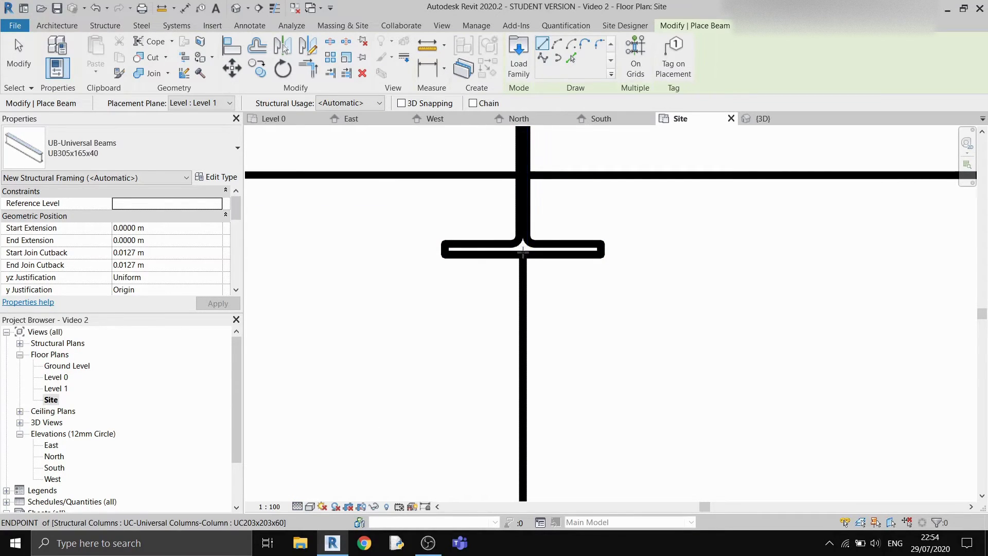
{"action": "scroll", "coordinate": [536, 314], "scroll_direction": "down", "scroll_amount": 3}
{"action": "scroll", "coordinate": [518, 364], "scroll_direction": "down", "scroll_amount": 3}
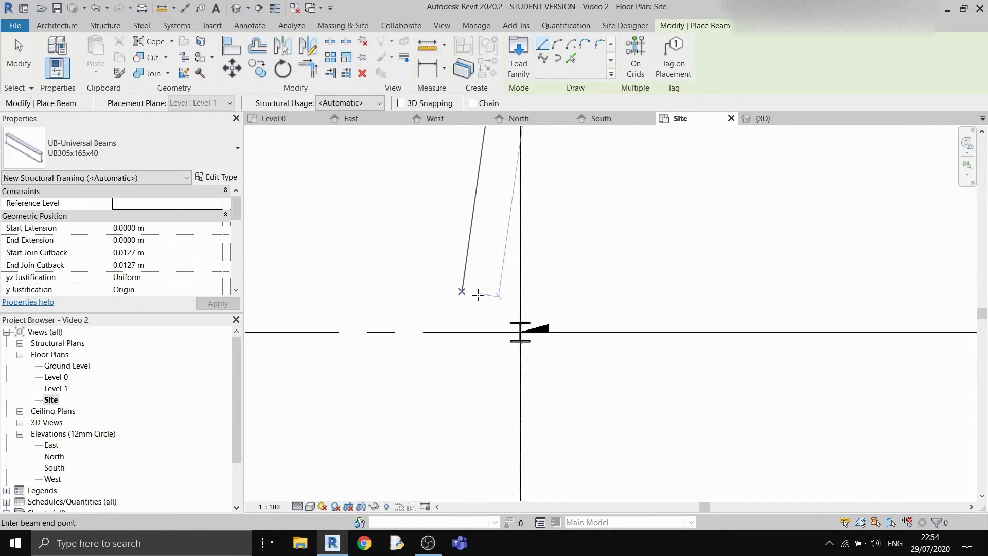
{"action": "scroll", "coordinate": [481, 298], "scroll_direction": "up", "scroll_amount": 3}
{"action": "left_click", "coordinate": [603, 359]}
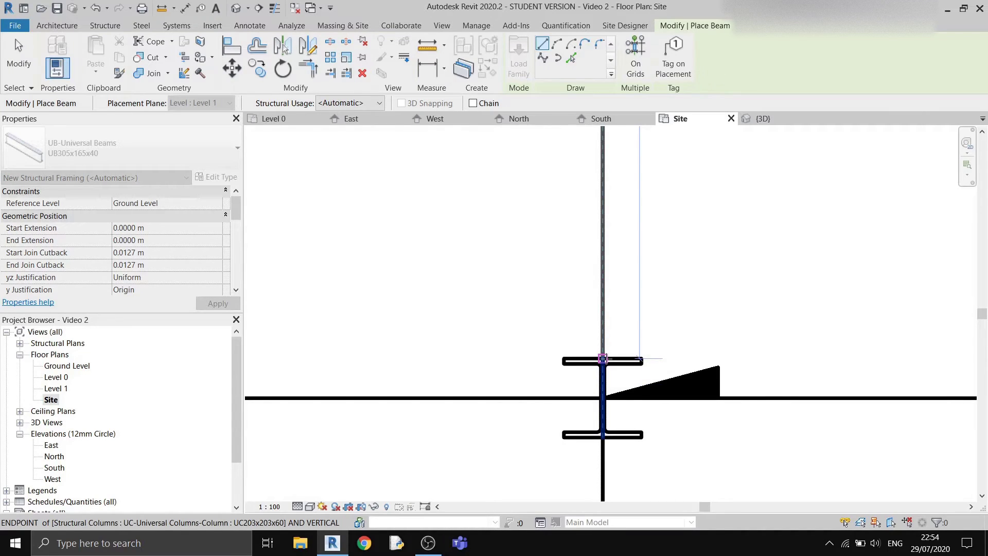
{"action": "left_click", "coordinate": [603, 435]}
{"action": "scroll", "coordinate": [595, 472], "scroll_direction": "down", "scroll_amount": 2}
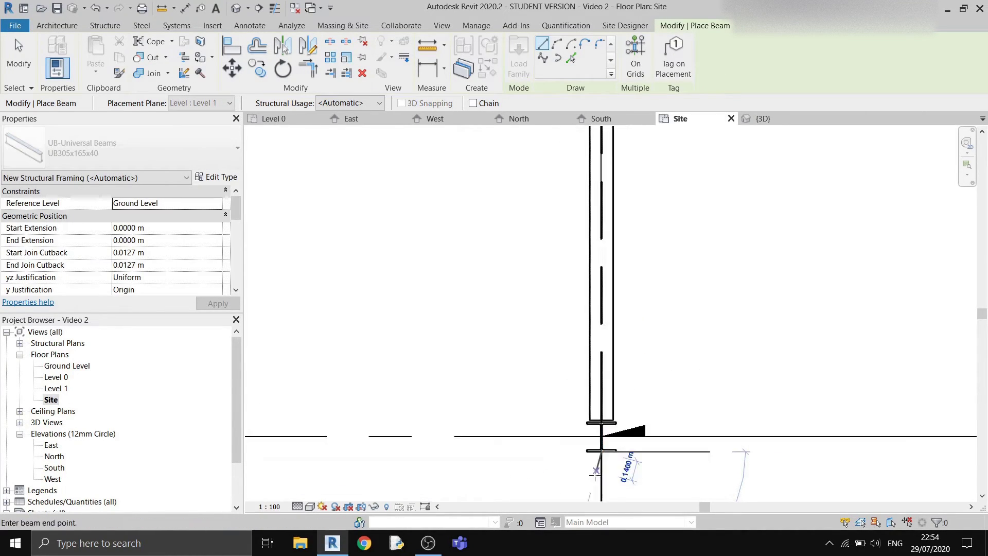
{"action": "scroll", "coordinate": [496, 340], "scroll_direction": "up", "scroll_amount": 3}
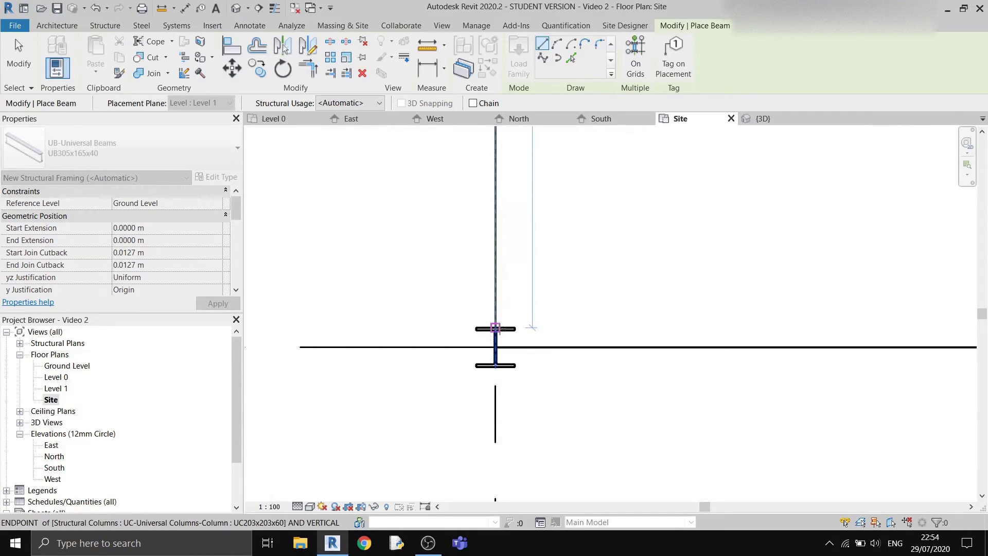
Finish the second grid B eaves beam at the last column and exit beam placement.
{"action": "left_click", "coordinate": [495, 328]}
{"action": "scroll", "coordinate": [561, 332], "scroll_direction": "down", "scroll_amount": 4}
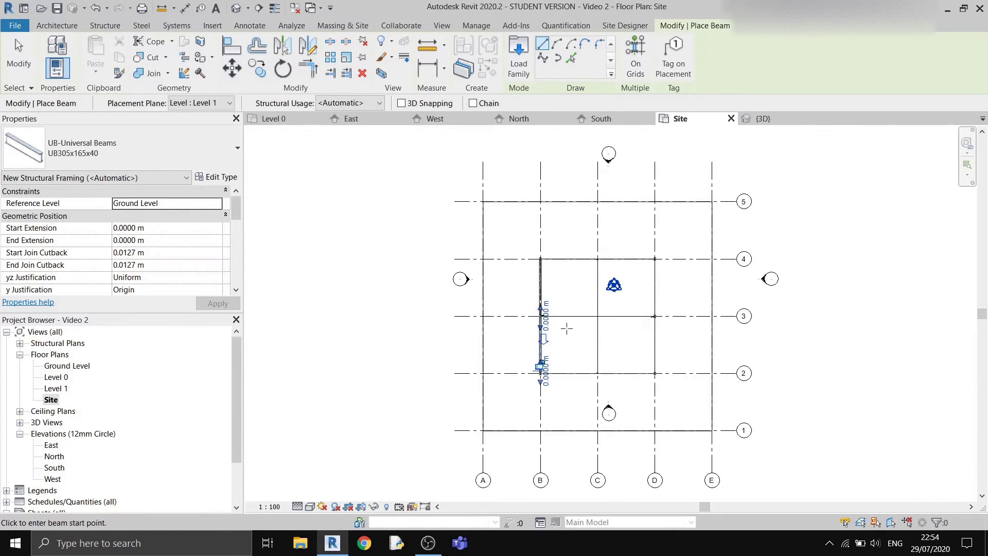
{"action": "key", "text": "Escape"}
{"action": "key", "text": "Escape"}
{"action": "scroll", "coordinate": [601, 311], "scroll_direction": "up", "scroll_amount": 3}
Copy both grid B beams 10 m across onto grid D.
{"action": "middle_click_drag", "start_coordinate": [602, 311], "coordinate": [514, 298]}
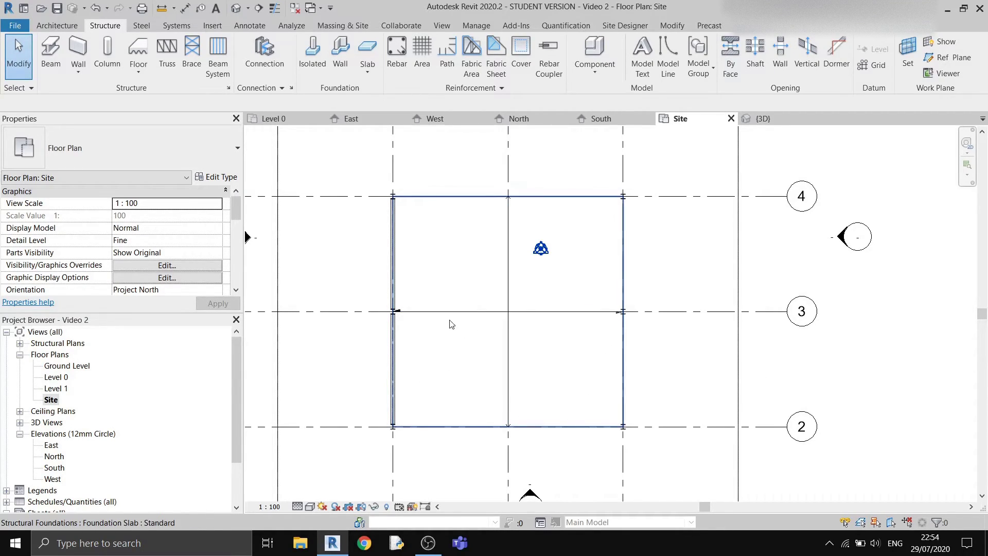
{"action": "left_click", "coordinate": [395, 256]}
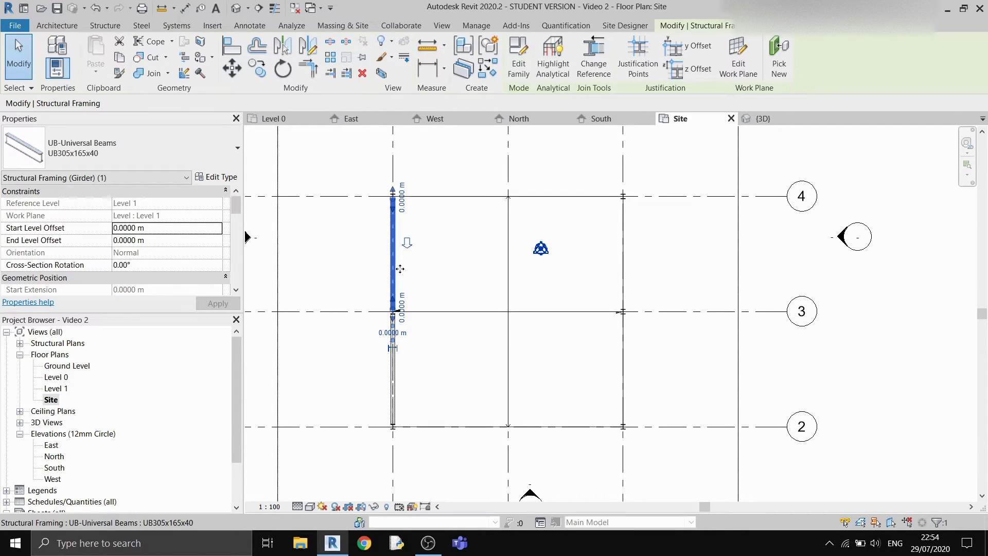
{"action": "left_click", "coordinate": [393, 360], "text": "ctrl"}
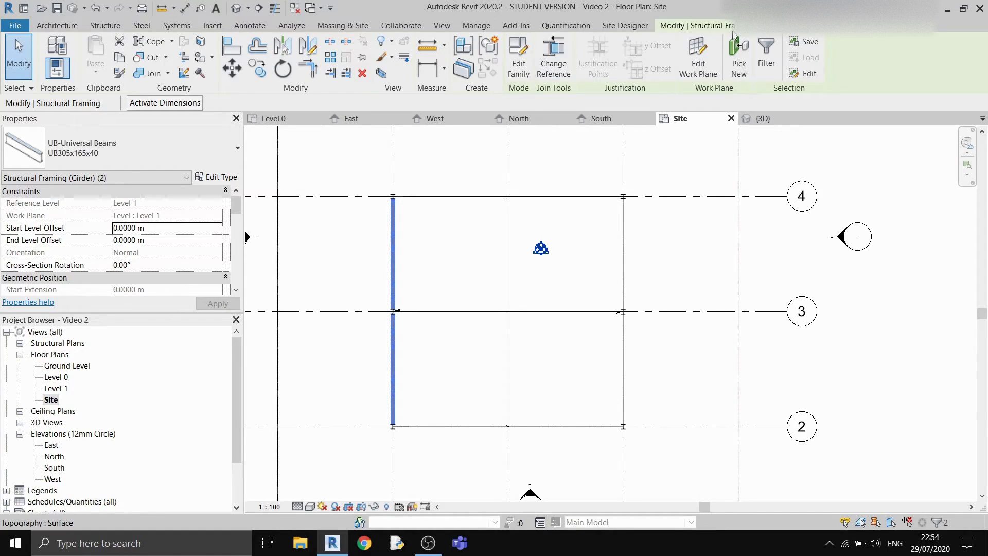
{"action": "left_click", "coordinate": [258, 72]}
{"action": "scroll", "coordinate": [357, 256], "scroll_direction": "up", "scroll_amount": 2}
{"action": "scroll", "coordinate": [392, 296], "scroll_direction": "up", "scroll_amount": 4}
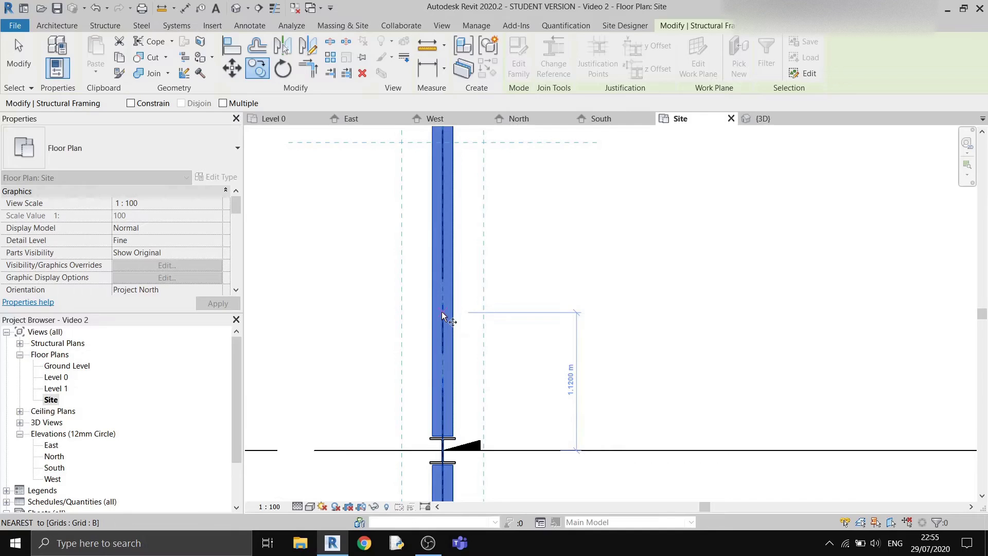
{"action": "left_click", "coordinate": [442, 313]}
{"action": "scroll", "coordinate": [591, 309], "scroll_direction": "down", "scroll_amount": 5}
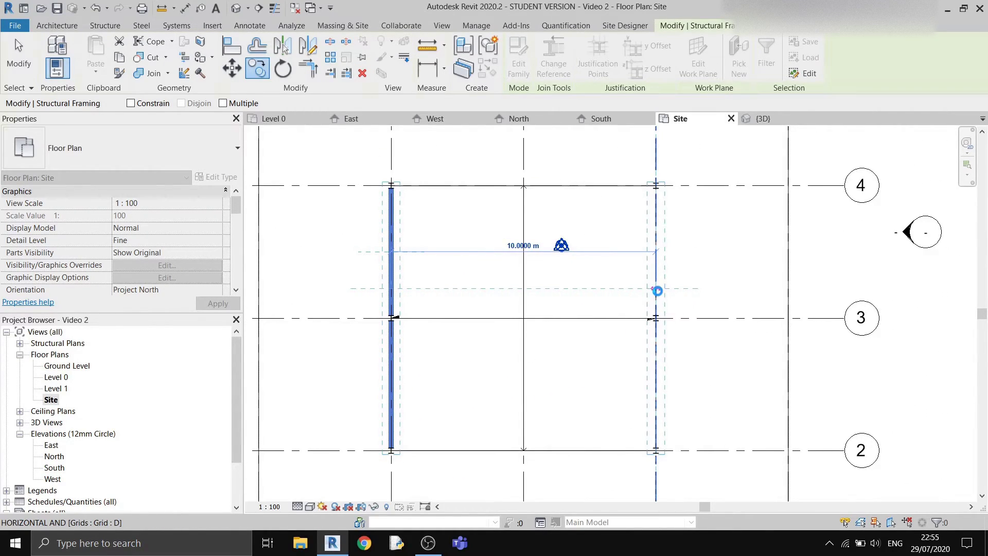
{"action": "left_click", "coordinate": [657, 291]}
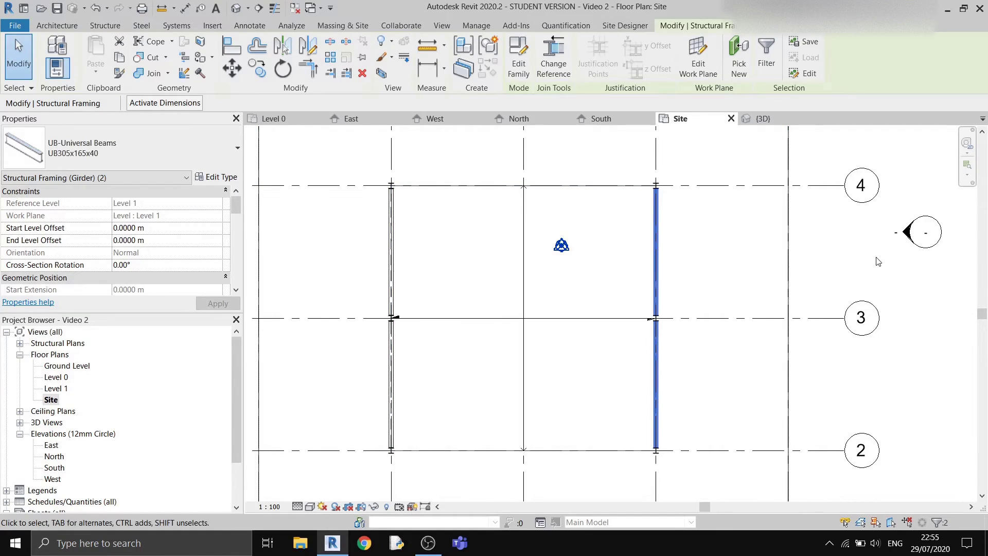
{"action": "key", "text": "Escape"}
Orbit and zoom the 3D view to inspect the columns and beams on the site pad.
{"action": "left_click", "coordinate": [772, 120]}
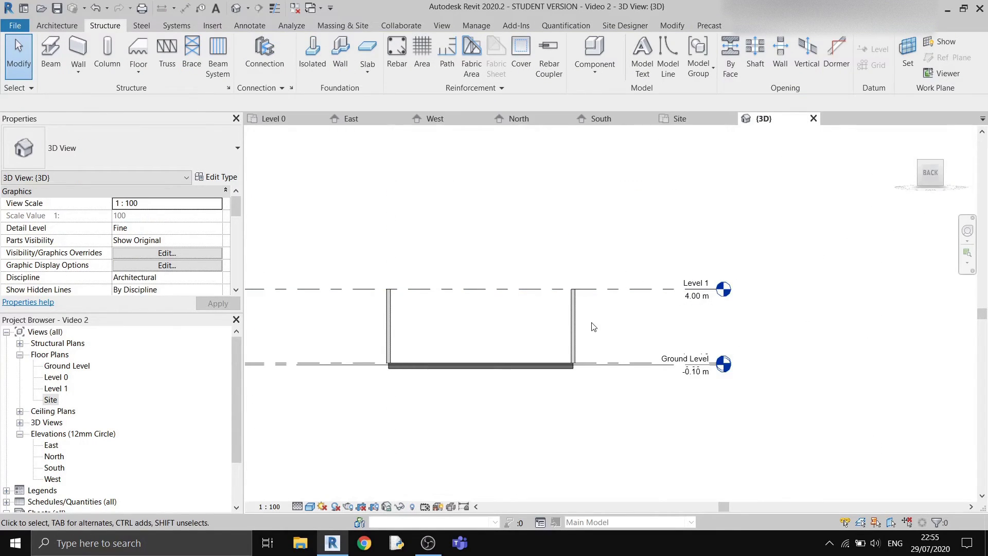
{"action": "scroll", "coordinate": [595, 323], "scroll_direction": "up", "scroll_amount": 1}
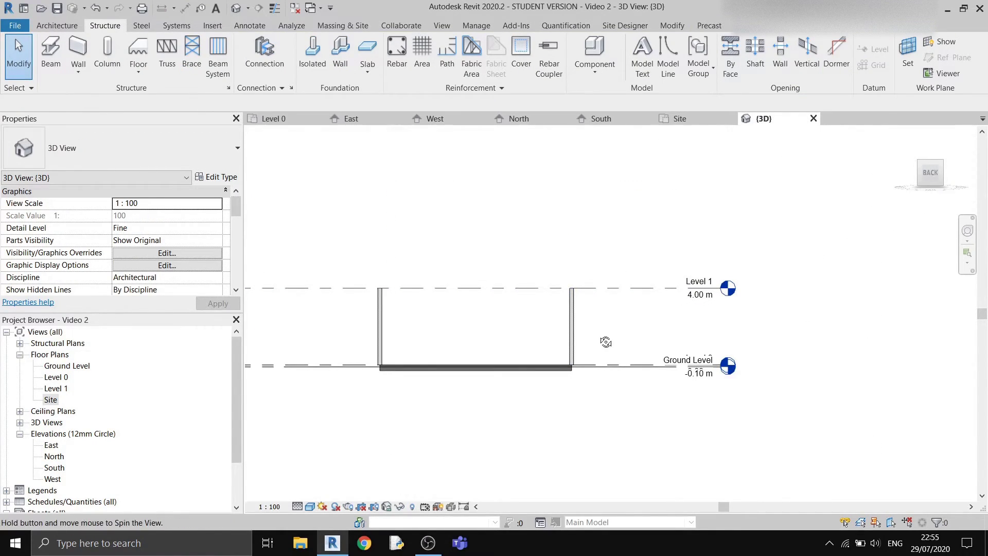
{"action": "middle_click_drag", "start_coordinate": [606, 342], "coordinate": [594, 359], "text": "shift"}
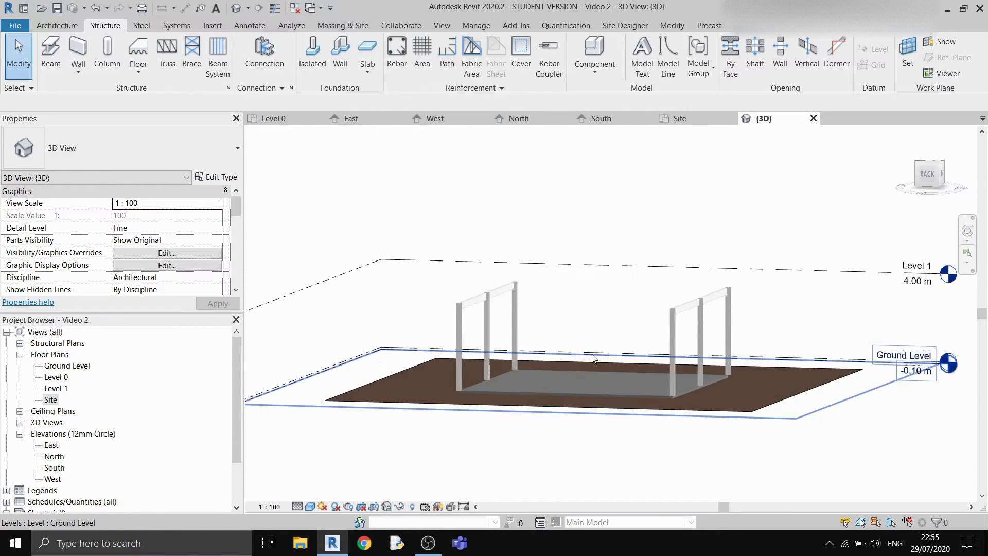
{"action": "scroll", "coordinate": [586, 306], "scroll_direction": "down", "scroll_amount": 5}
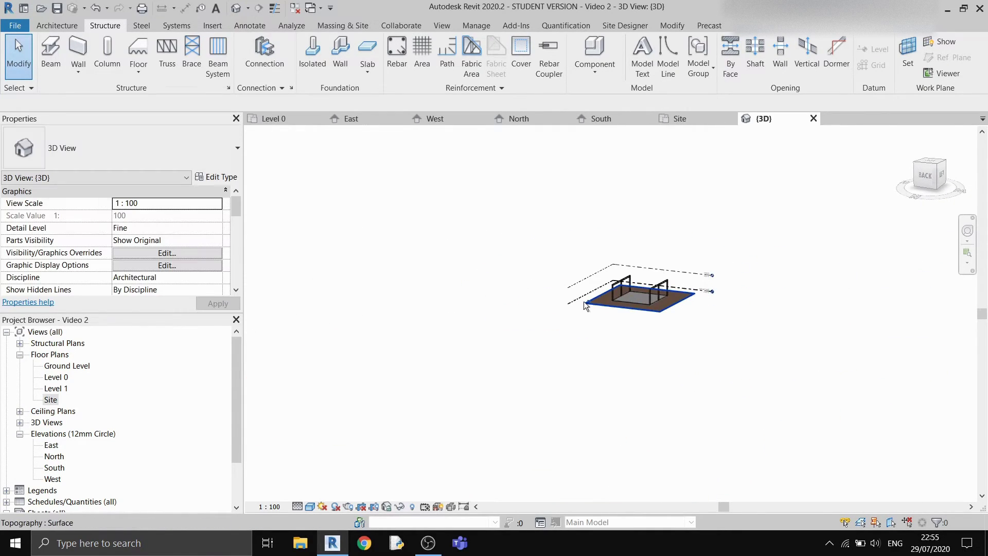
{"action": "middle_click_drag", "start_coordinate": [586, 306], "coordinate": [580, 375], "text": "shift"}
{"action": "scroll", "coordinate": [588, 373], "scroll_direction": "up", "scroll_amount": 6}
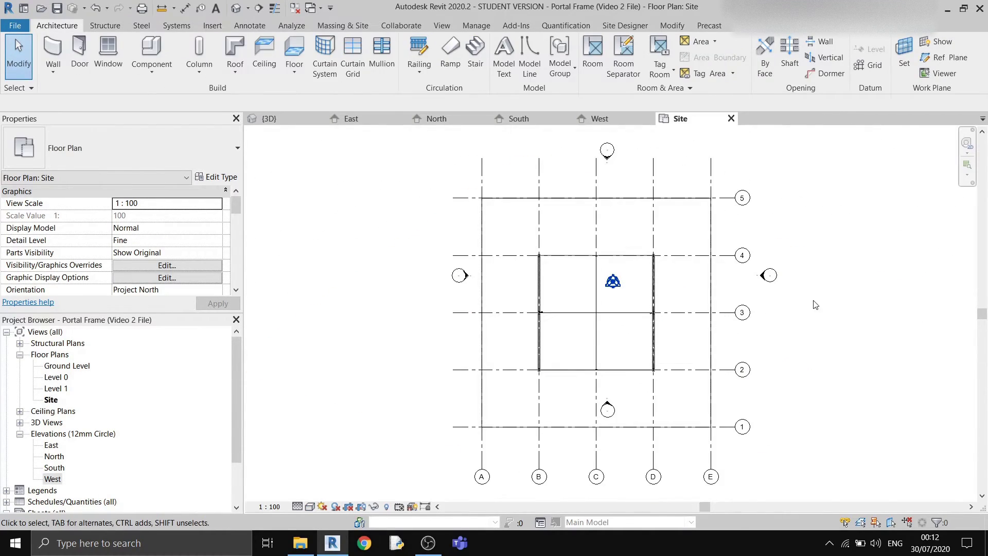
Draw two UB305x165x40 beams on grid 4, from the left and right columns to the middle grid.
{"action": "scroll", "coordinate": [772, 301], "scroll_direction": "up", "scroll_amount": 3}
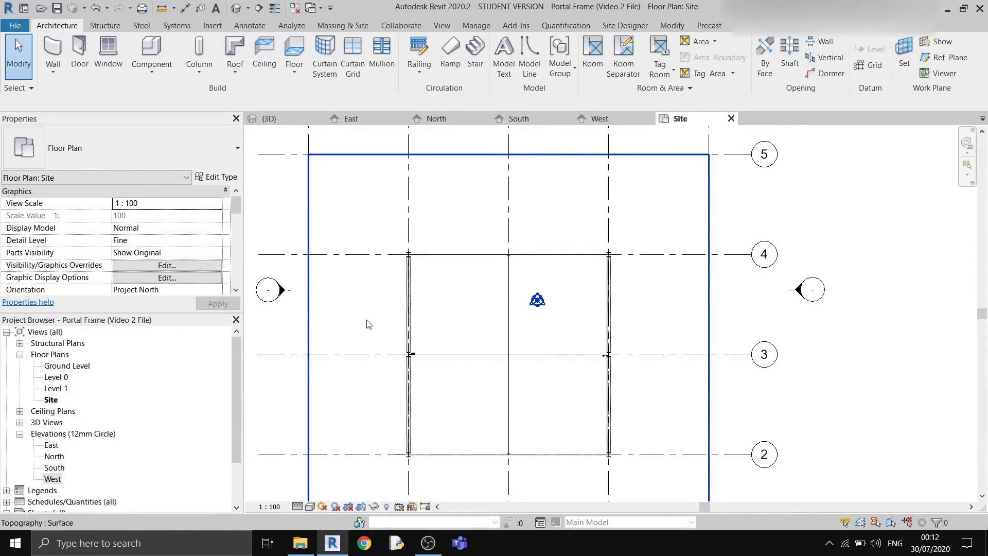
{"action": "left_click", "coordinate": [105, 26]}
{"action": "left_click", "coordinate": [48, 52]}
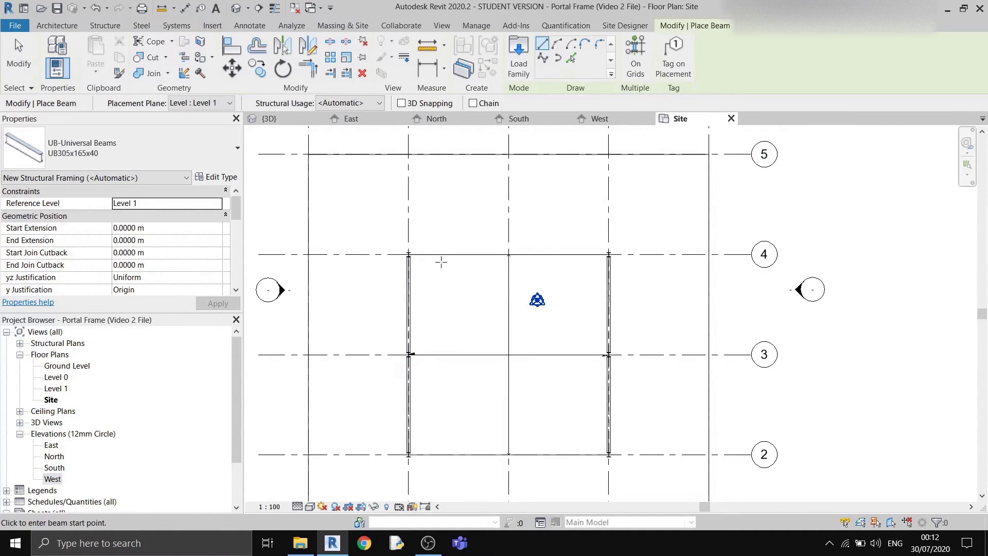
{"action": "scroll", "coordinate": [441, 262], "scroll_direction": "up", "scroll_amount": 2}
{"action": "left_click", "coordinate": [376, 247]}
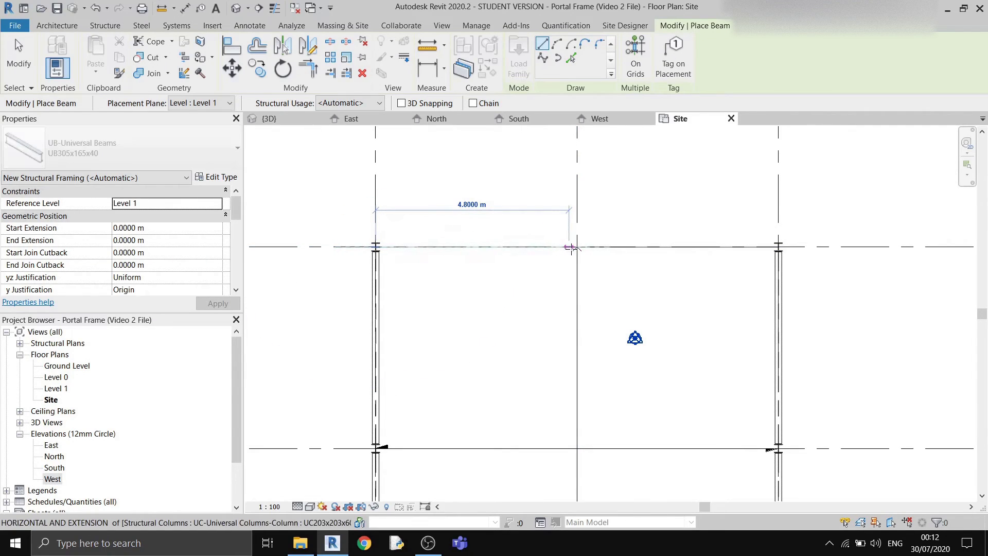
{"action": "left_click", "coordinate": [578, 247]}
{"action": "left_click", "coordinate": [777, 249]}
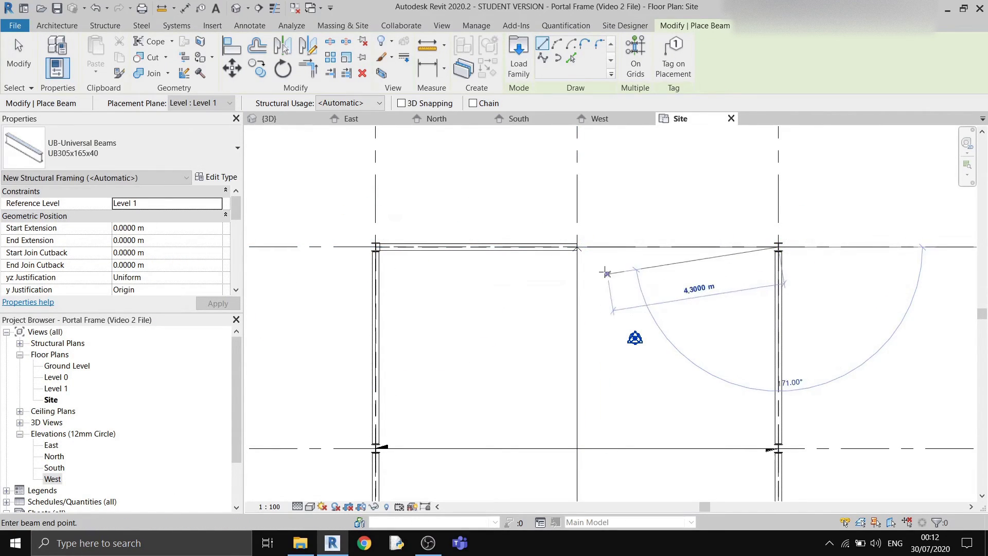
{"action": "left_click", "coordinate": [577, 248]}
{"action": "key", "text": "Escape"}
{"action": "key", "text": "Escape"}
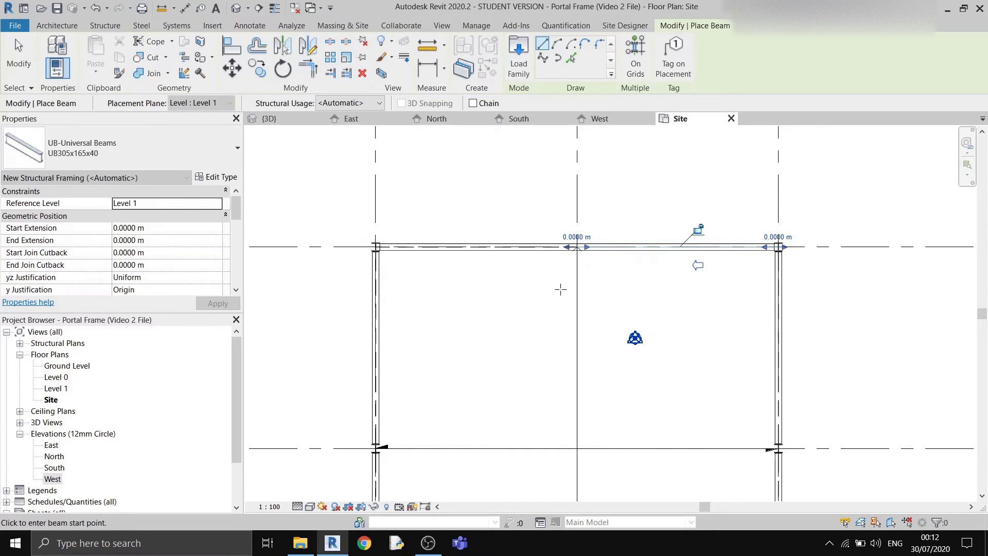
{"action": "left_click", "coordinate": [296, 124]}
Give both grid 4 beams a 2.89 m End Level Offset, then view the pitched pair from the back.
{"action": "scroll", "coordinate": [664, 340], "scroll_direction": "up", "scroll_amount": 2}
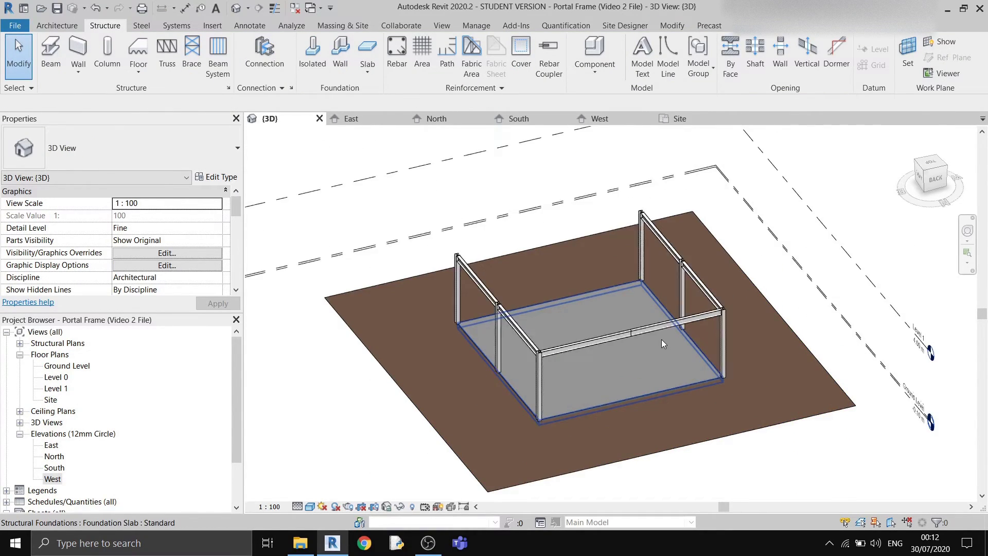
{"action": "scroll", "coordinate": [662, 339], "scroll_direction": "up", "scroll_amount": 3}
{"action": "left_click", "coordinate": [659, 319]}
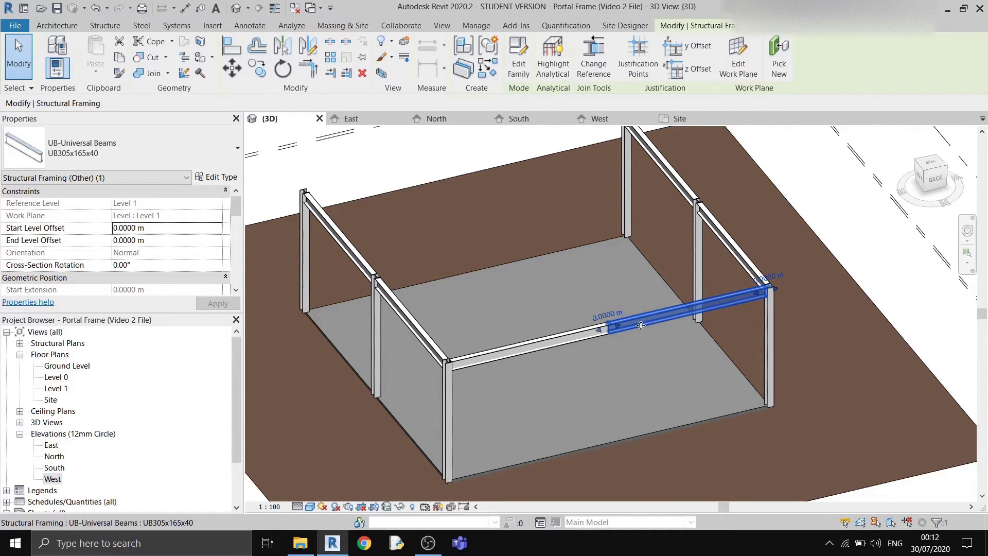
{"action": "left_click", "coordinate": [577, 338], "text": "ctrl"}
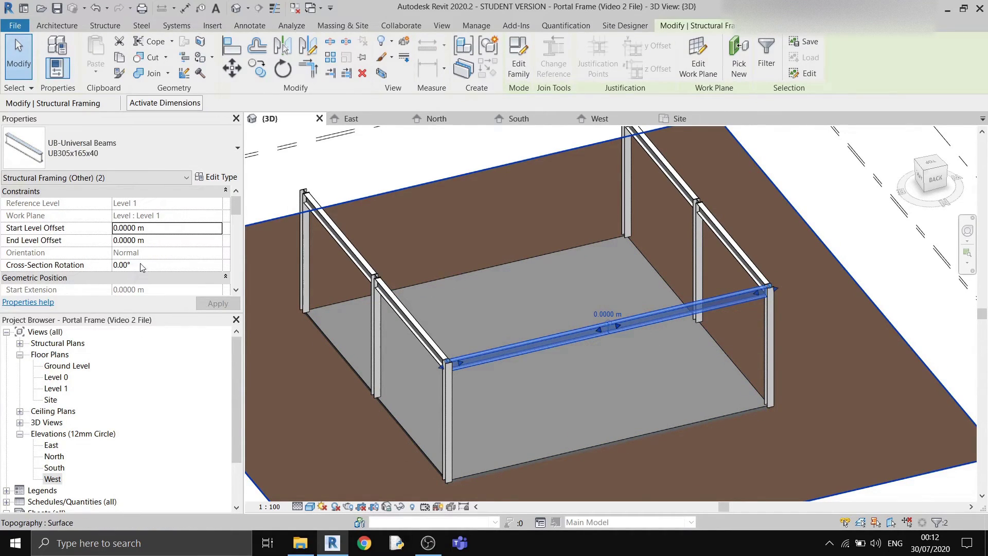
{"action": "left_click", "coordinate": [162, 240]}
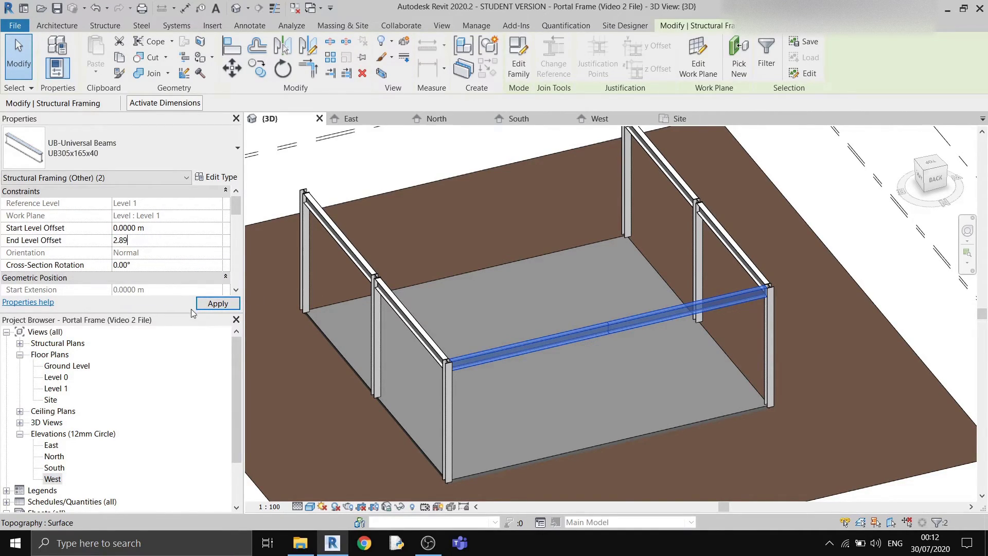
{"action": "left_click", "coordinate": [204, 305]}
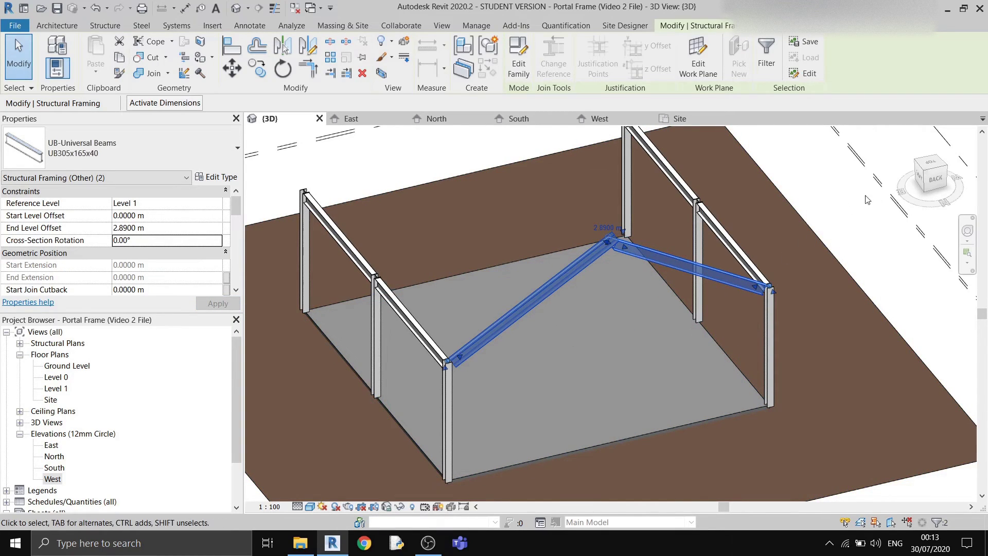
{"action": "left_click", "coordinate": [930, 189]}
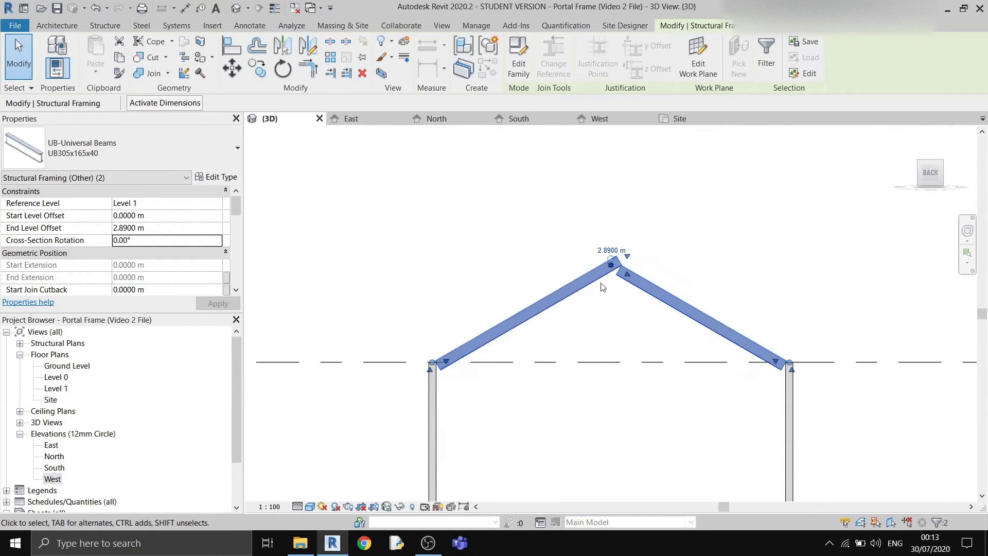
{"action": "left_click", "coordinate": [688, 241]}
Join the left and right rafters with a Steel Miter at the apex, then orbit to check it.
{"action": "scroll", "coordinate": [668, 252], "scroll_direction": "up", "scroll_amount": 3}
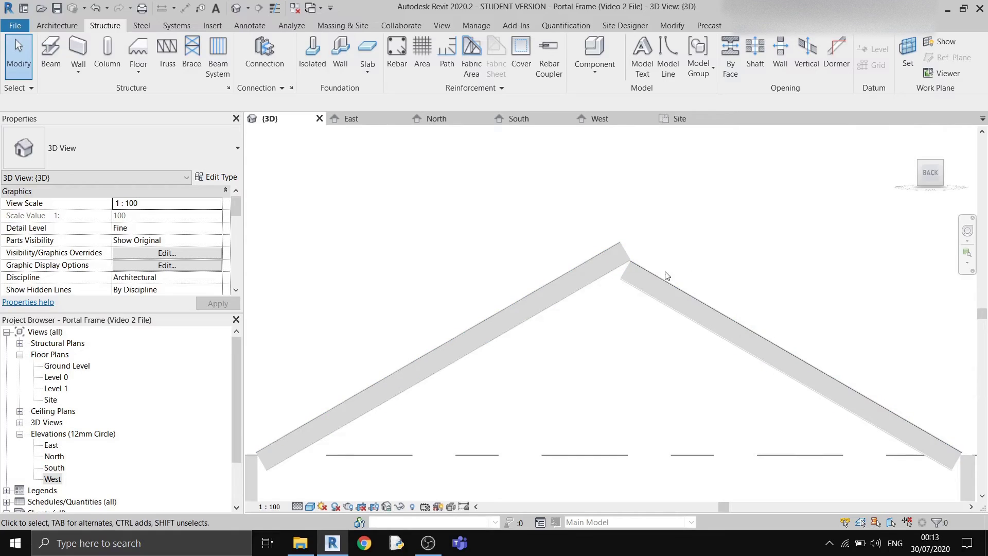
{"action": "scroll", "coordinate": [677, 283], "scroll_direction": "down", "scroll_amount": 2}
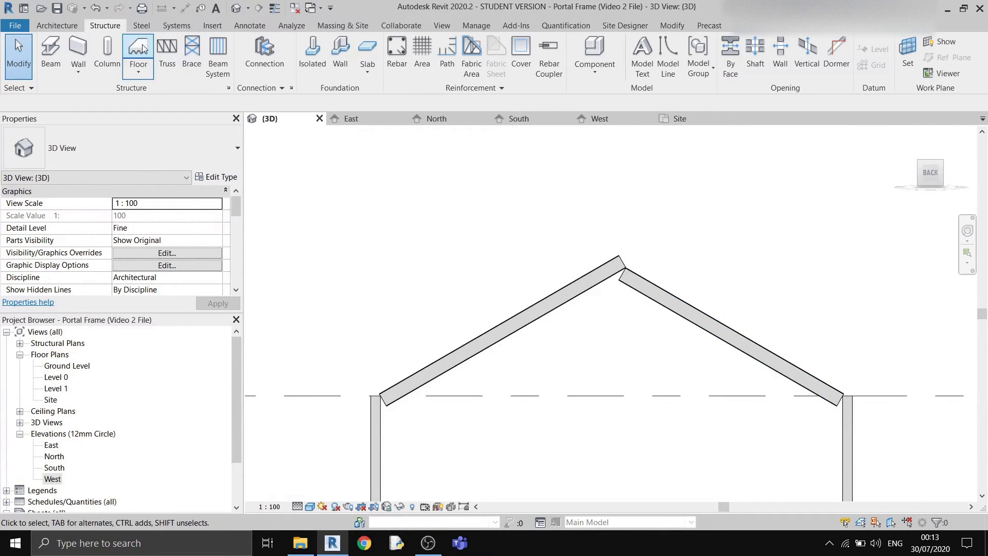
{"action": "left_click", "coordinate": [137, 26]}
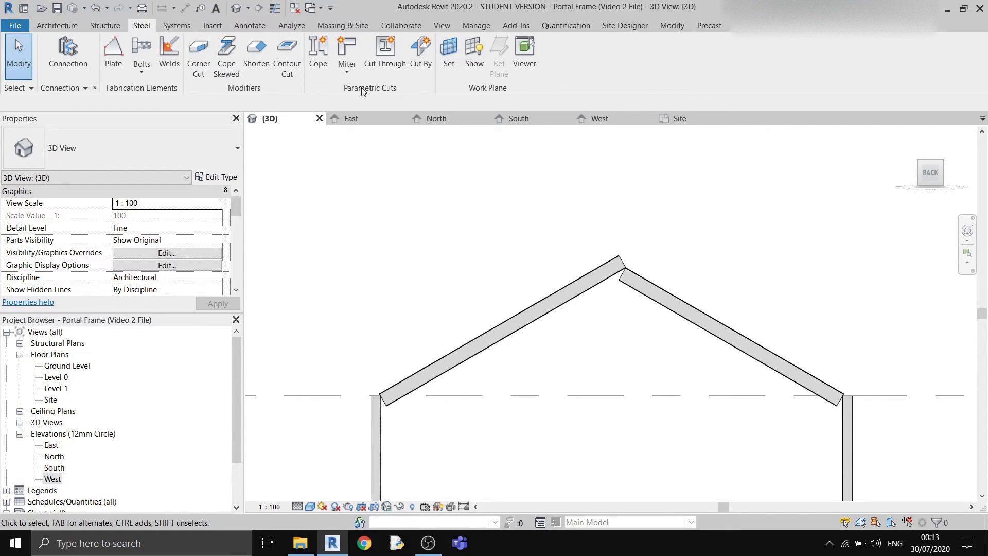
{"action": "left_click", "coordinate": [342, 50]}
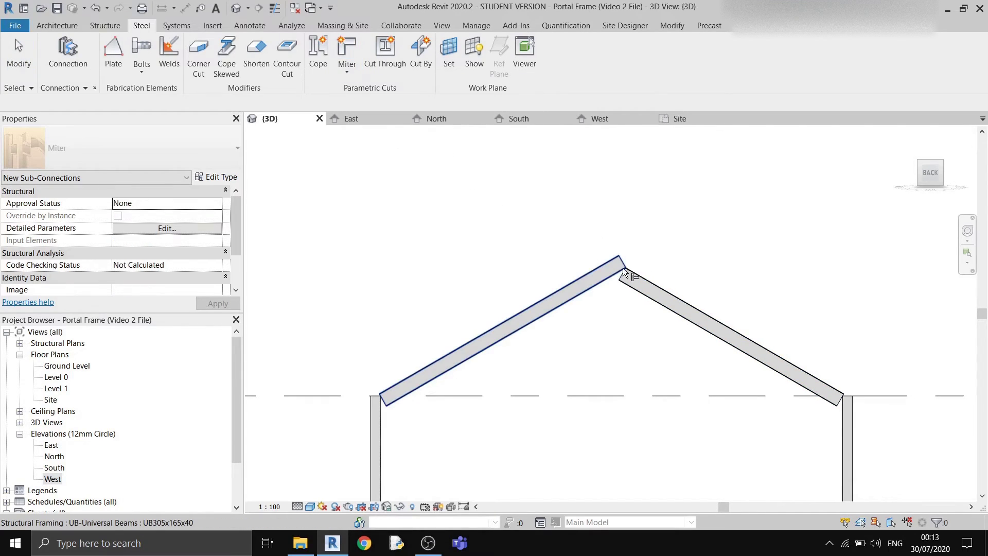
{"action": "left_click", "coordinate": [619, 273]}
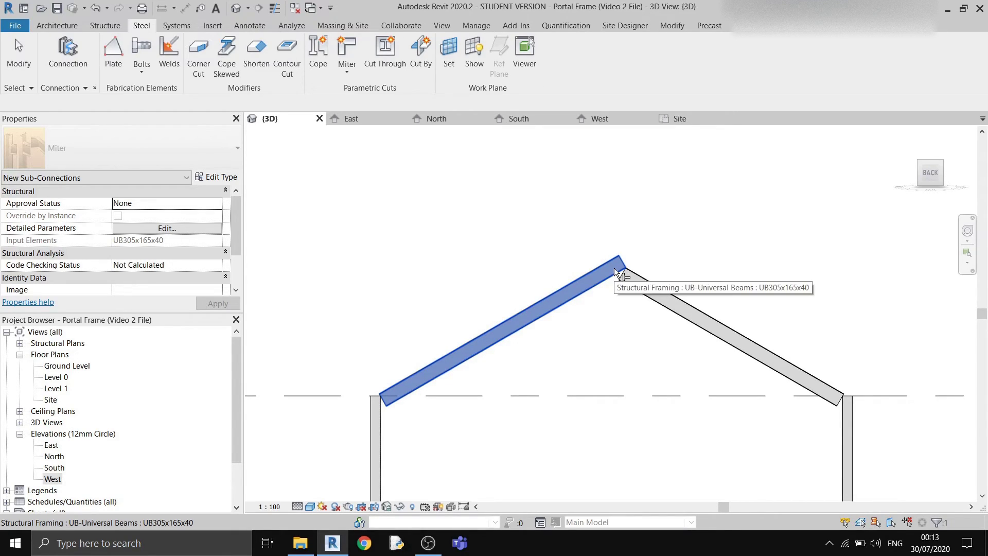
{"action": "left_click", "coordinate": [632, 285]}
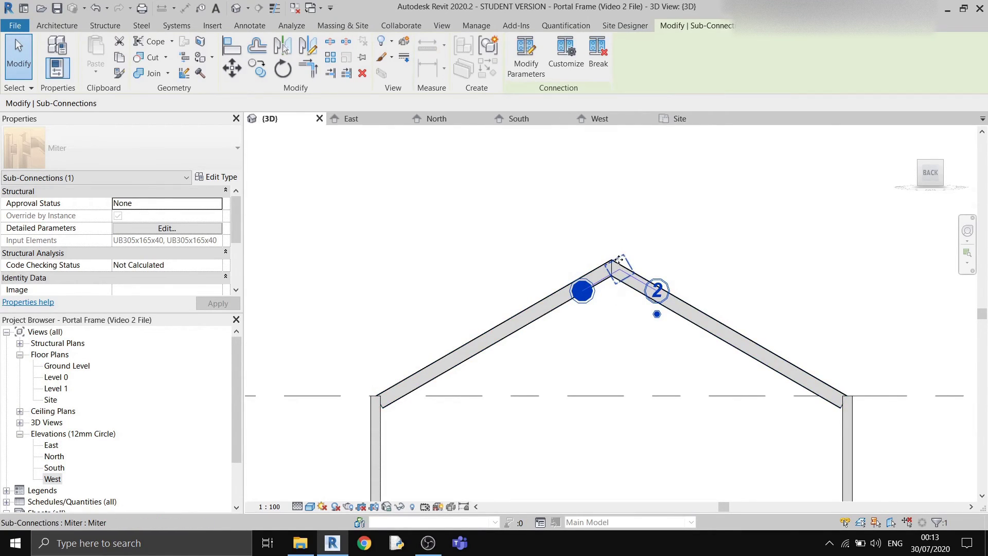
{"action": "scroll", "coordinate": [624, 268], "scroll_direction": "up", "scroll_amount": 3}
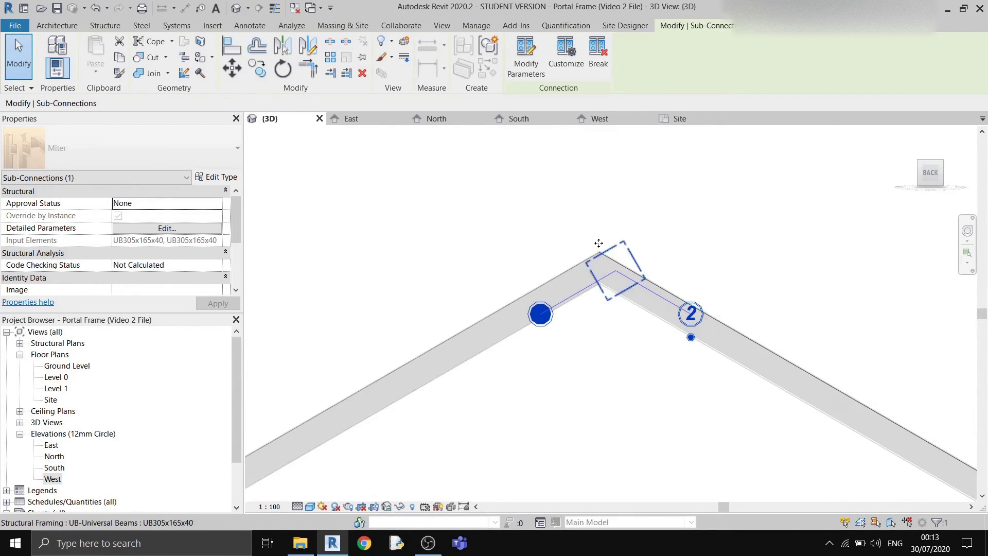
{"action": "left_click", "coordinate": [706, 180]}
{"action": "scroll", "coordinate": [618, 261], "scroll_direction": "down", "scroll_amount": 3}
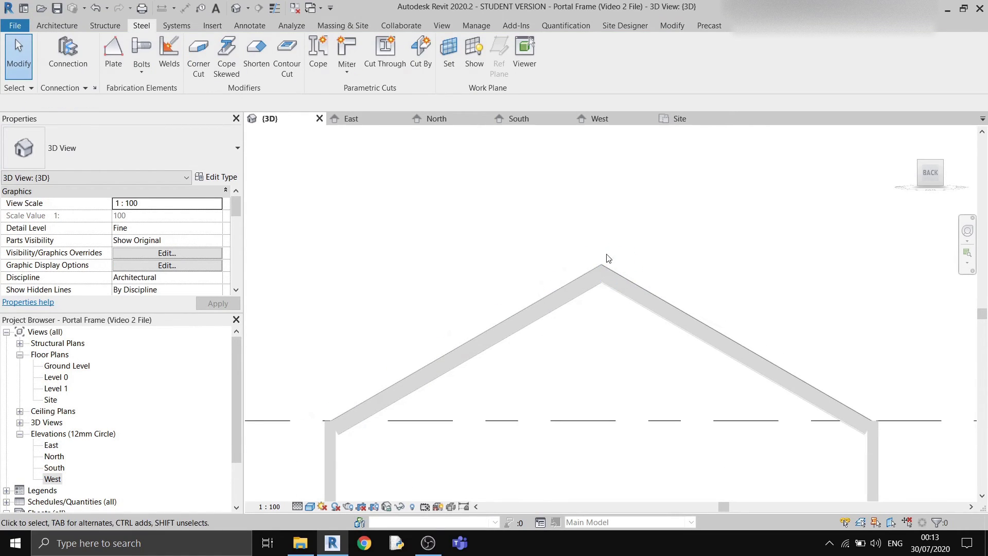
{"action": "middle_click_drag", "start_coordinate": [602, 270], "coordinate": [437, 353], "text": "shift"}
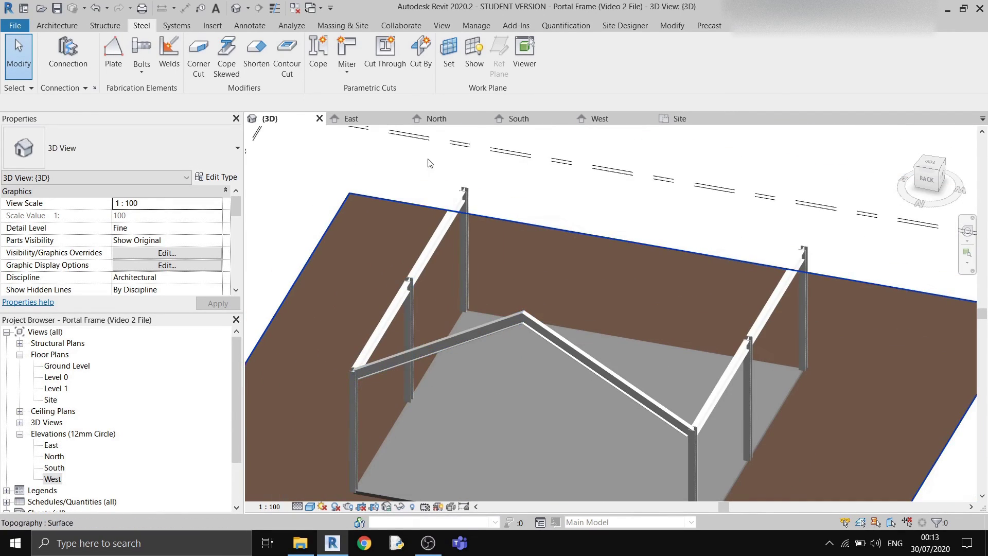
In the Site plan, copy the mitred rafter pair onto grid 3.
{"action": "left_click", "coordinate": [679, 122]}
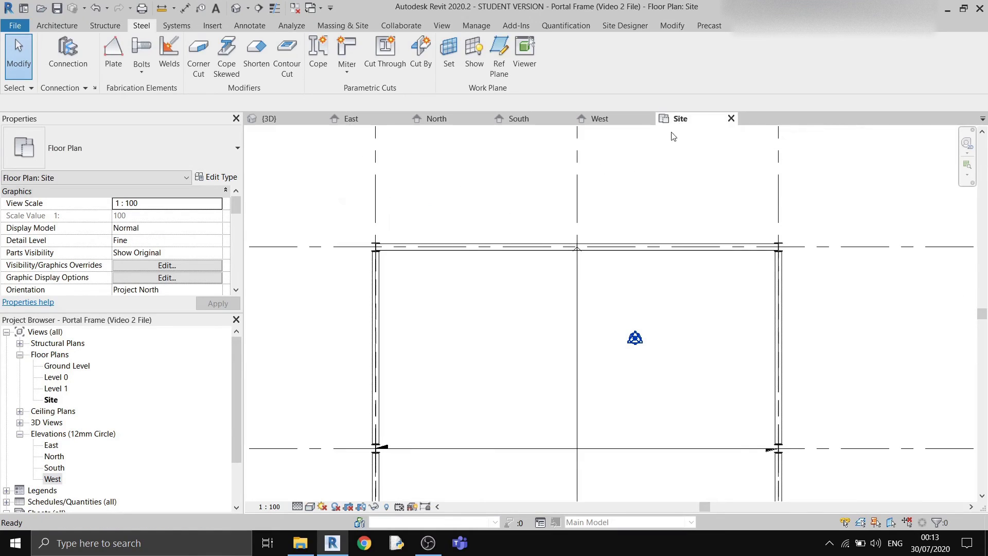
{"action": "left_click", "coordinate": [506, 253]}
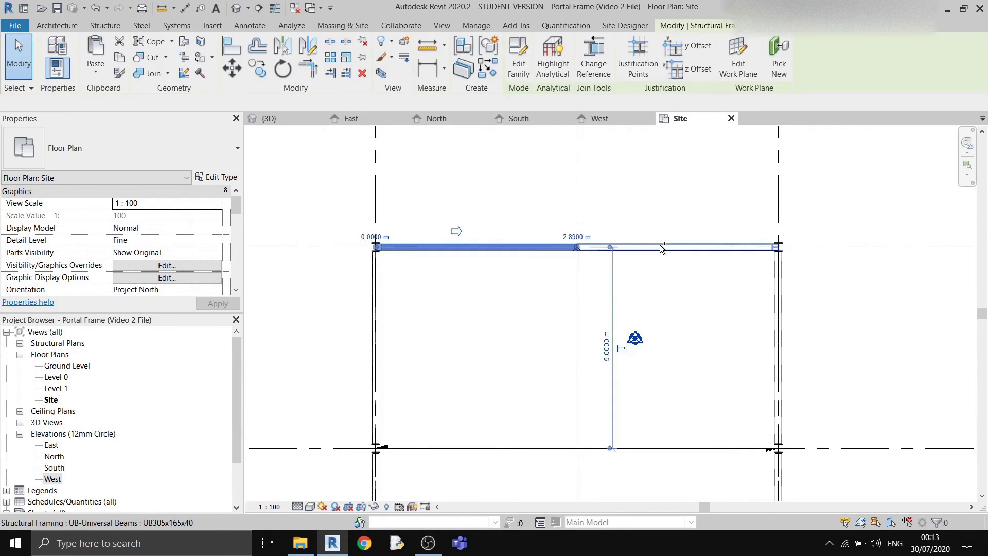
{"action": "left_click", "coordinate": [663, 248], "text": "ctrl"}
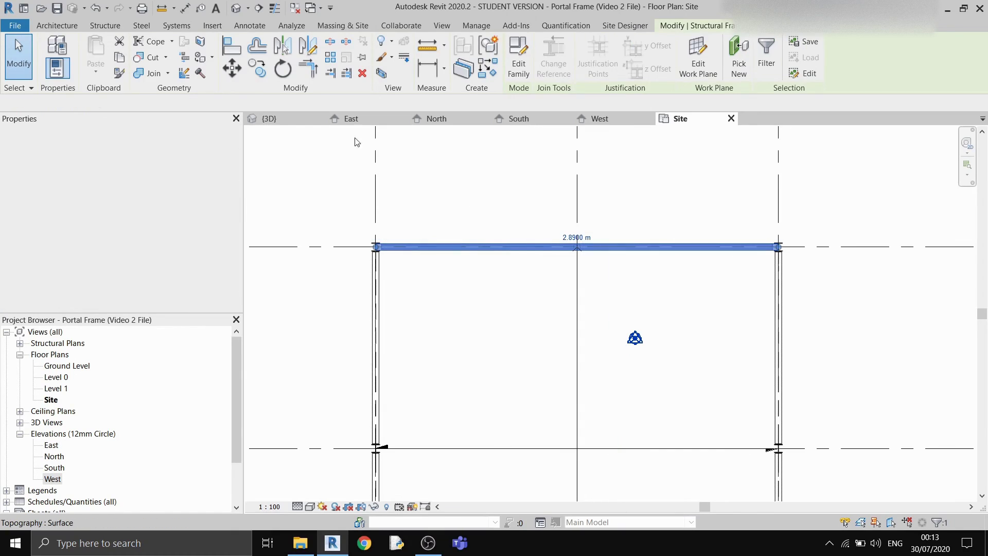
{"action": "left_click", "coordinate": [258, 69]}
{"action": "left_click", "coordinate": [440, 248]}
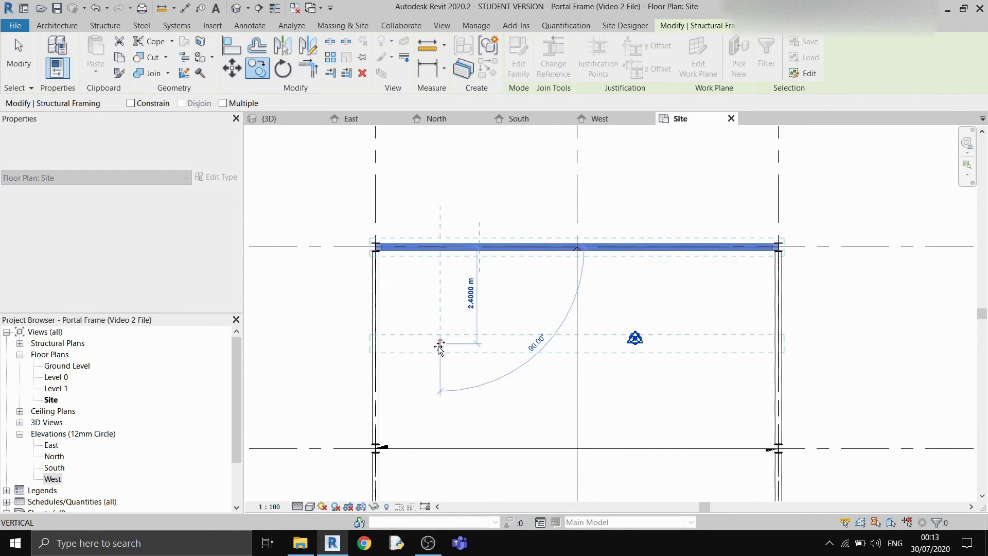
{"action": "left_click", "coordinate": [438, 453]}
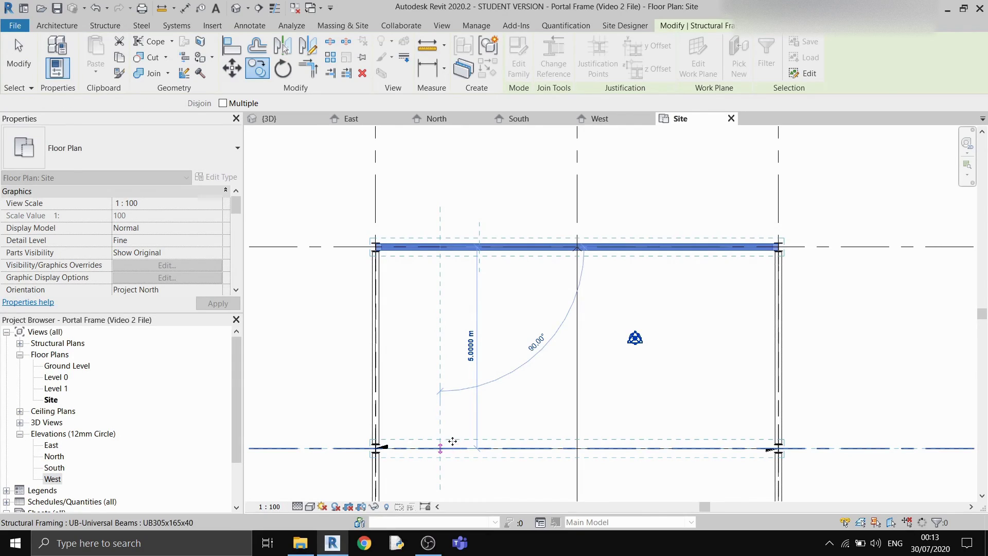
Copy the rafter pair again onto grid 2.
{"action": "scroll", "coordinate": [488, 179], "scroll_direction": "down", "scroll_amount": 2}
{"action": "middle_click_drag", "start_coordinate": [488, 309], "coordinate": [488, 176]}
{"action": "left_click", "coordinate": [253, 71]}
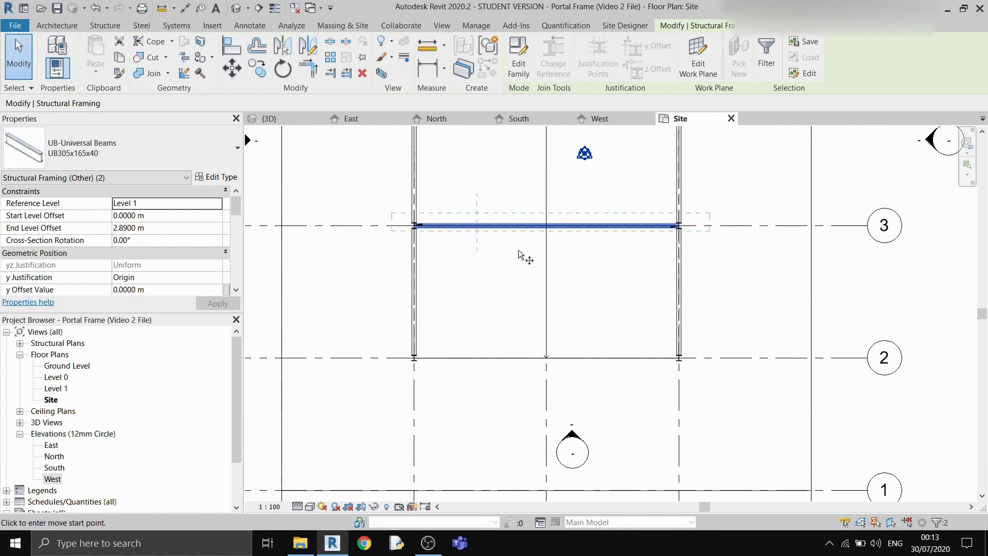
{"action": "scroll", "coordinate": [518, 250], "scroll_direction": "up", "scroll_amount": 2}
{"action": "left_click", "coordinate": [484, 207]}
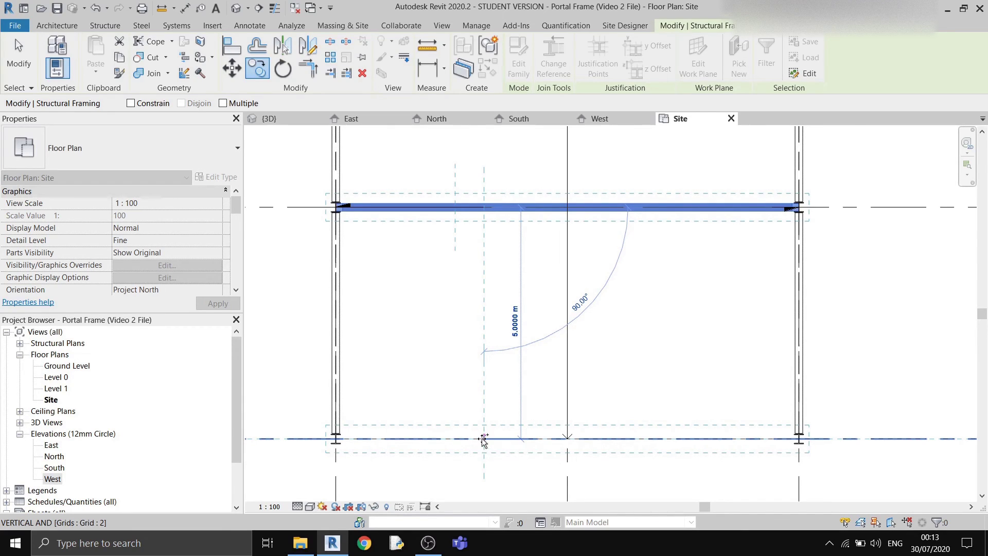
{"action": "left_click", "coordinate": [484, 439]}
{"action": "scroll", "coordinate": [783, 364], "scroll_direction": "down", "scroll_amount": 2}
Open the 3D view and orbit around the three completed pitched portal frames.
{"action": "left_click", "coordinate": [374, 238]}
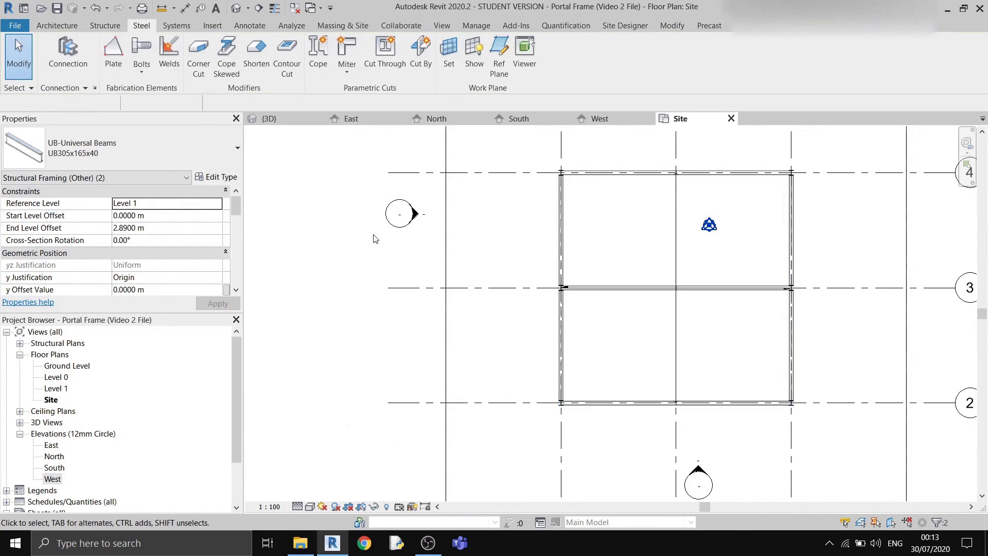
{"action": "left_click", "coordinate": [269, 119]}
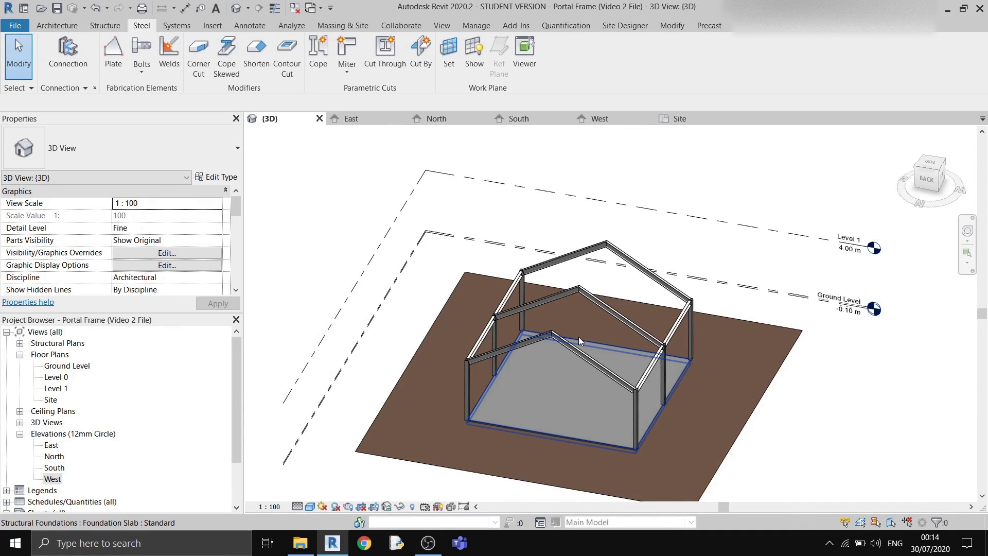
{"action": "middle_click_drag", "start_coordinate": [579, 337], "coordinate": [643, 337], "text": "shift"}
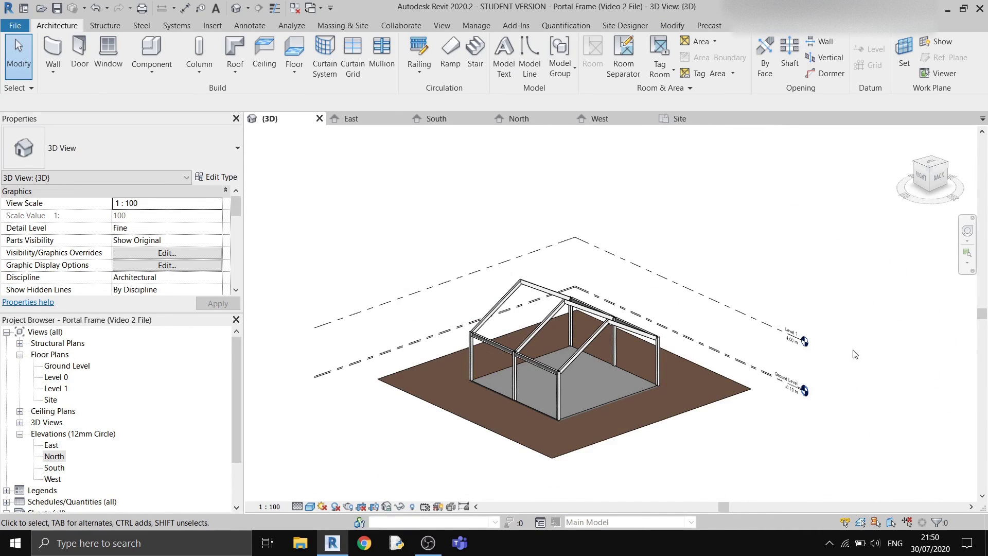